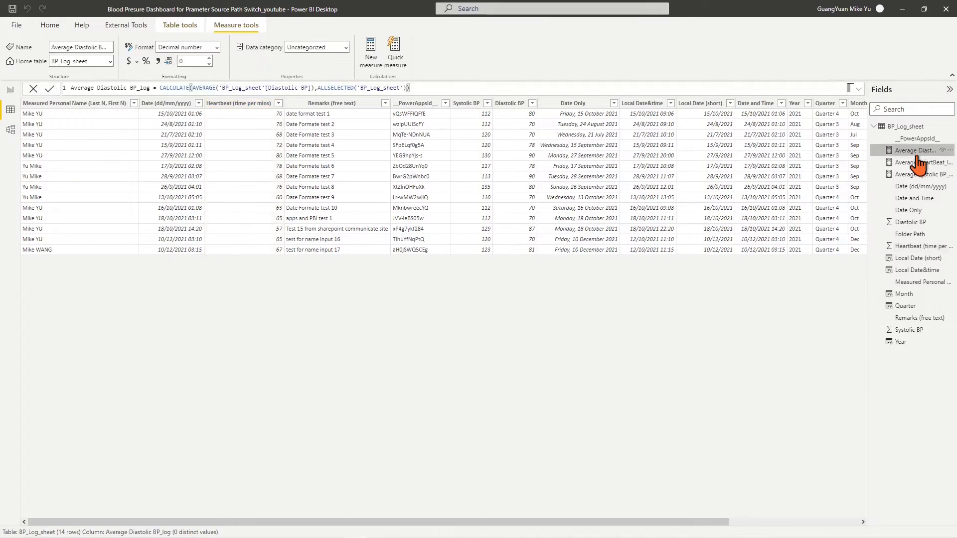
# Inspect the two average BP measures, then browse the report pages, ending on Daily Blood Pressure Log Table
pyautogui.click(914, 162)
pyautogui.click(912, 175)
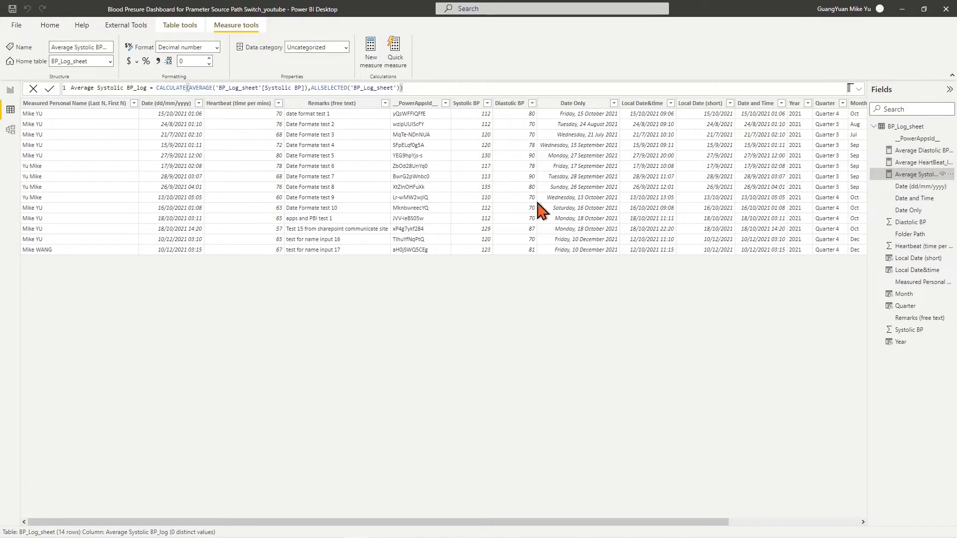
pyautogui.click(10, 90)
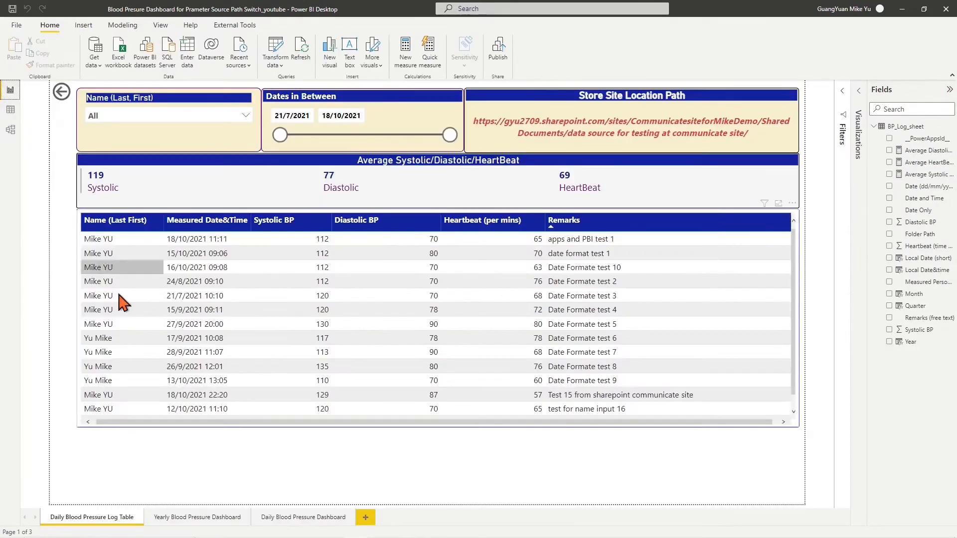
pyautogui.click(196, 518)
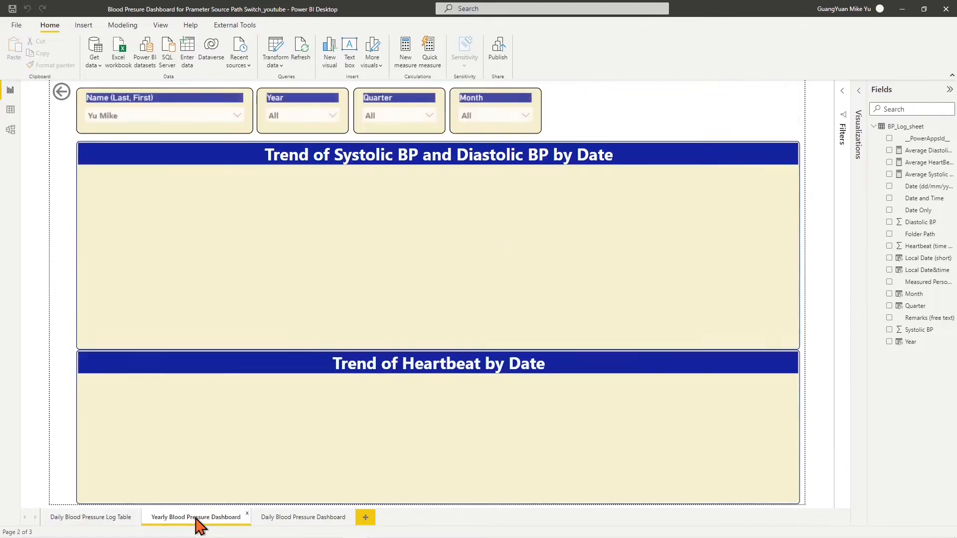
pyautogui.click(297, 518)
pyautogui.click(120, 518)
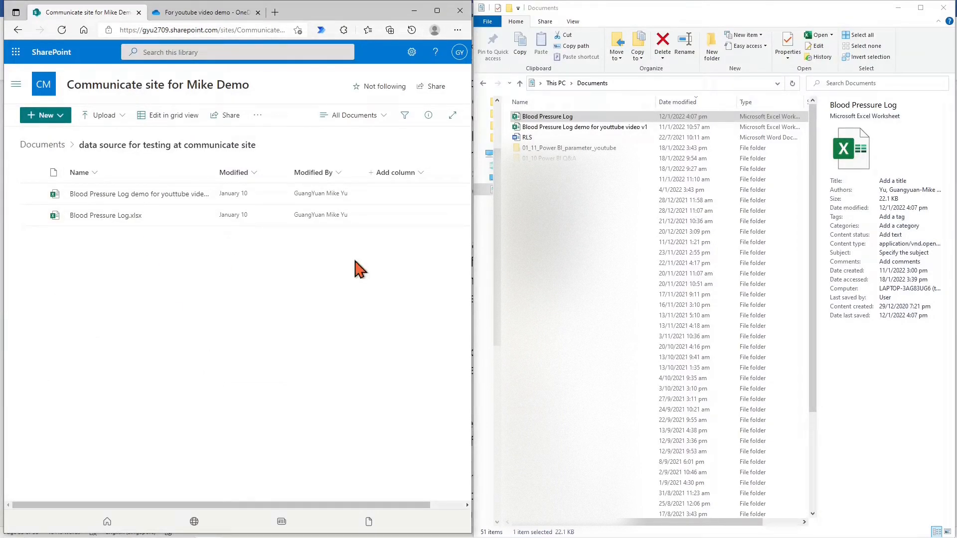
# Bring up the local Documents window, then the OneDrive 'For youtube video demo' folder tab
pyautogui.click(612, 23)
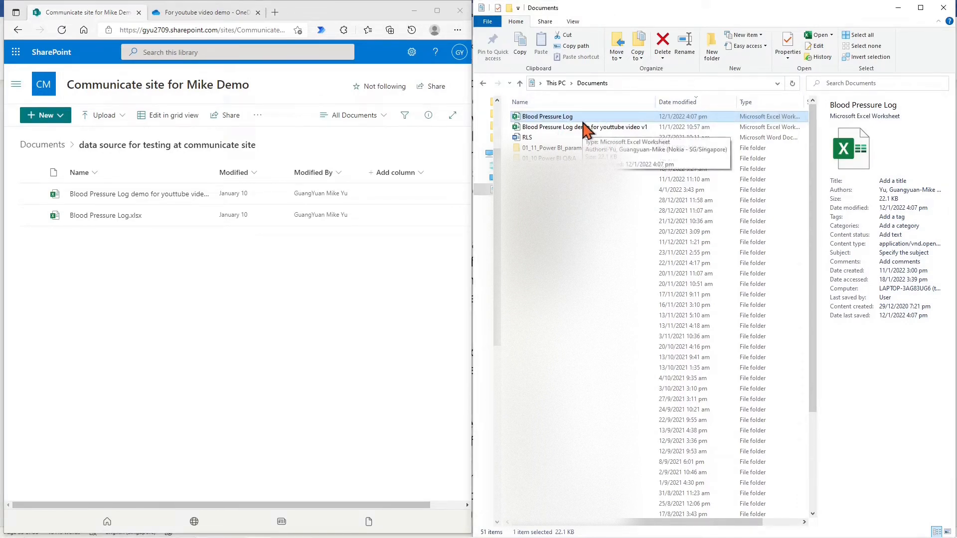
pyautogui.click(215, 15)
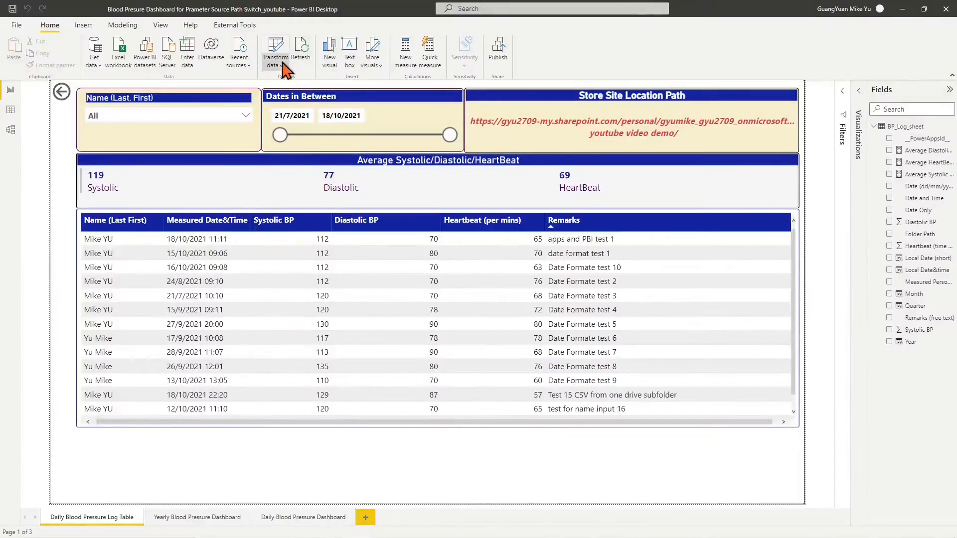
# Review the four path parameters in Manage Parameters in the Power Query Editor, then cancel
pyautogui.click(278, 56)
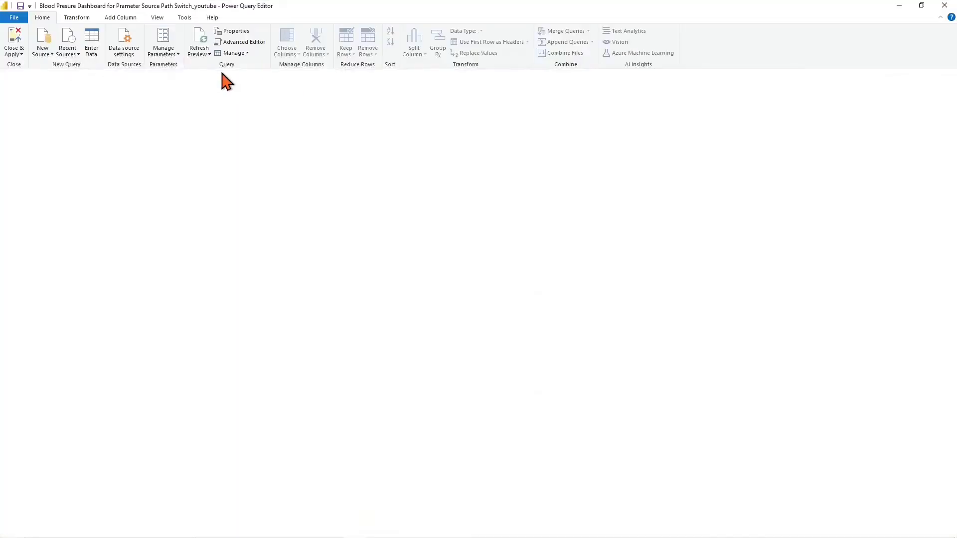
pyautogui.click(163, 56)
pyautogui.click(391, 166)
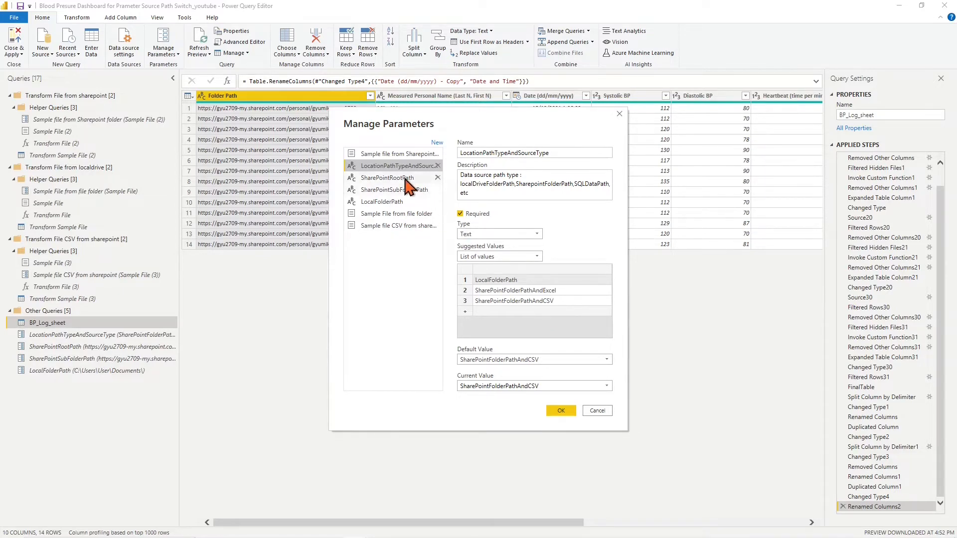
pyautogui.click(406, 178)
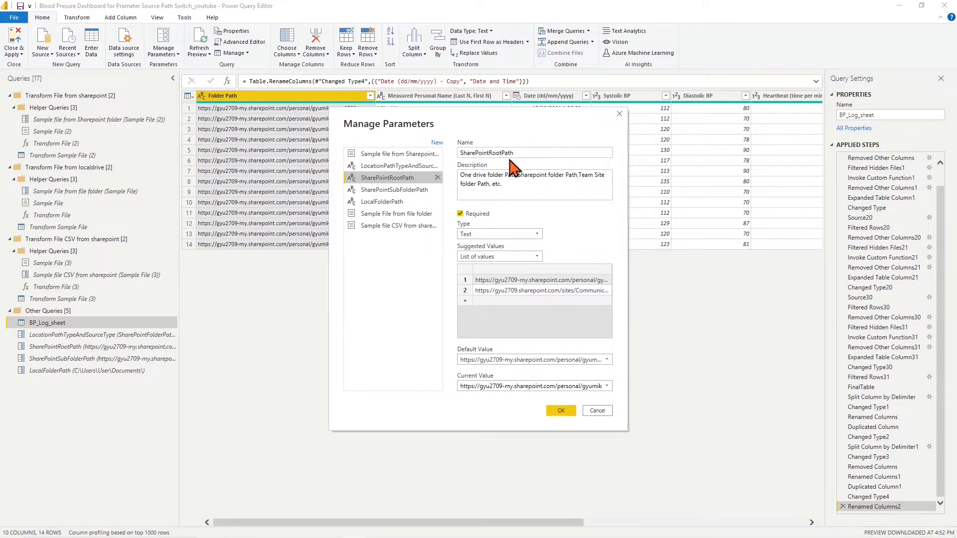
pyautogui.click(505, 291)
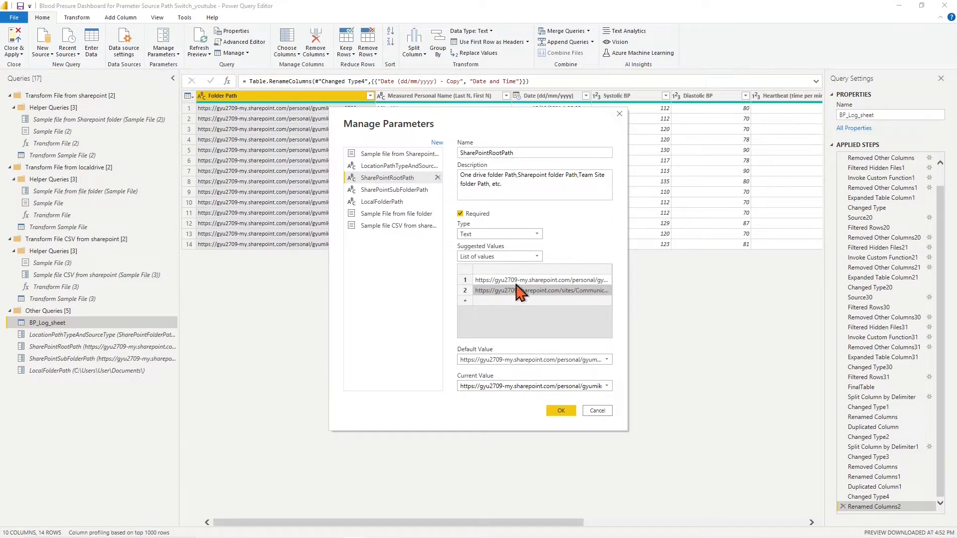
pyautogui.click(517, 282)
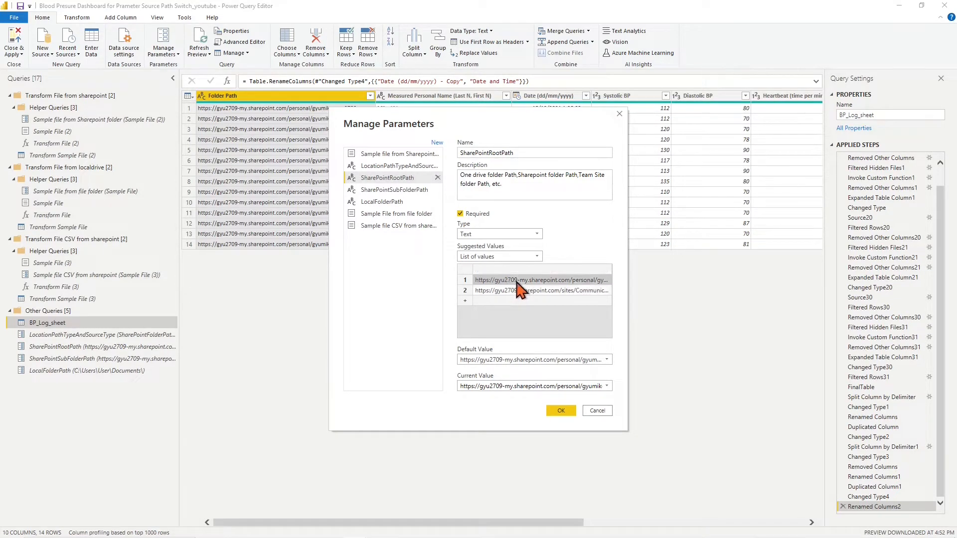
pyautogui.click(404, 192)
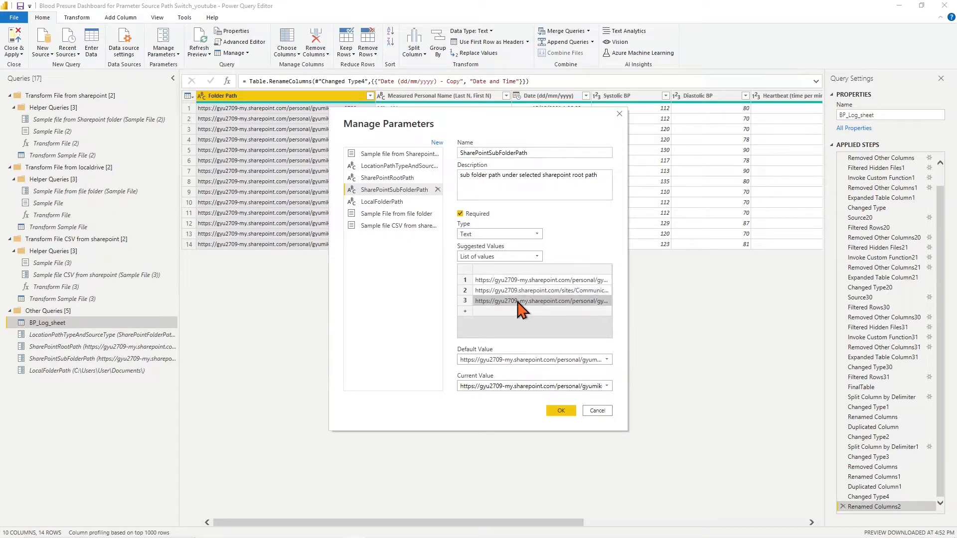
pyautogui.click(387, 203)
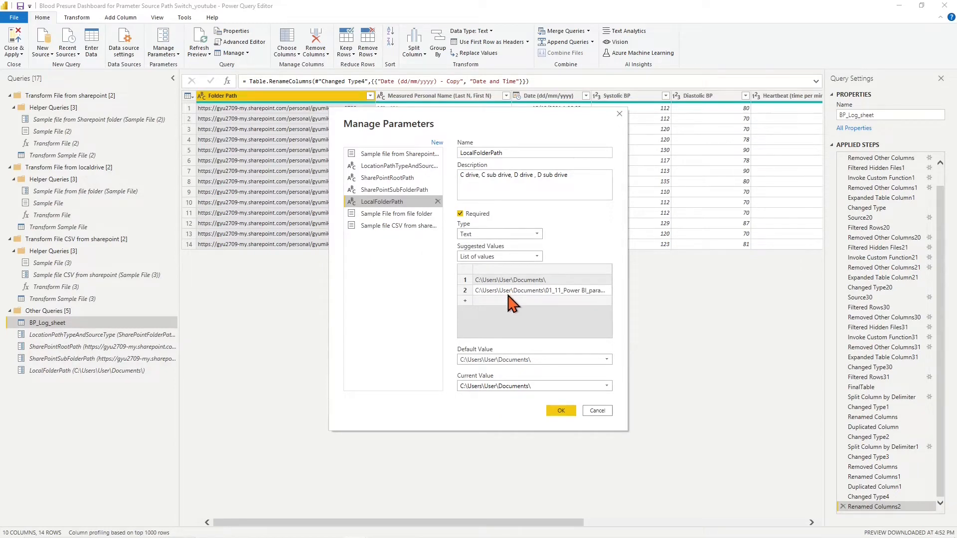
pyautogui.click(568, 415)
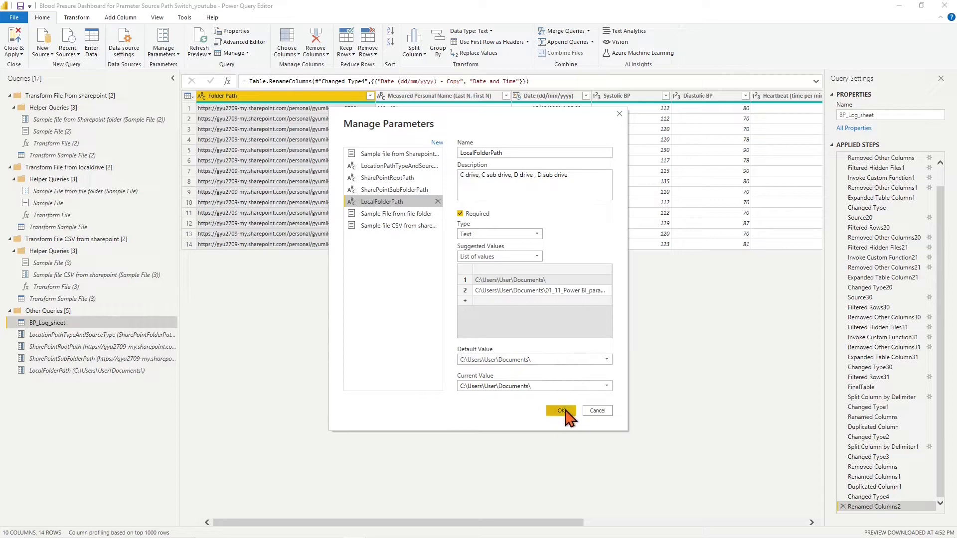
pyautogui.click(600, 418)
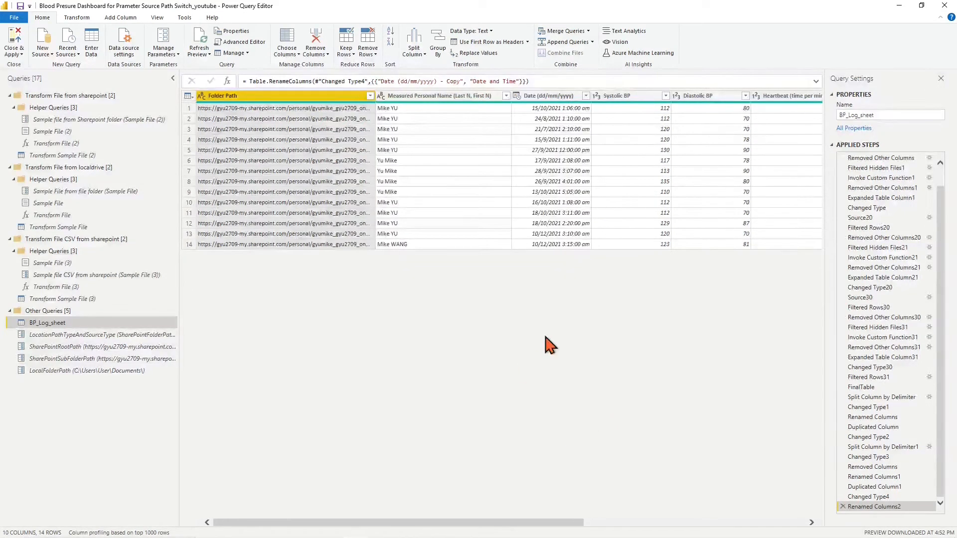
pyautogui.click(157, 17)
# Trace BP_Log_sheet to its SharePoint and local Documents sources in the maximized Query Dependencies map
pyautogui.click(350, 52)
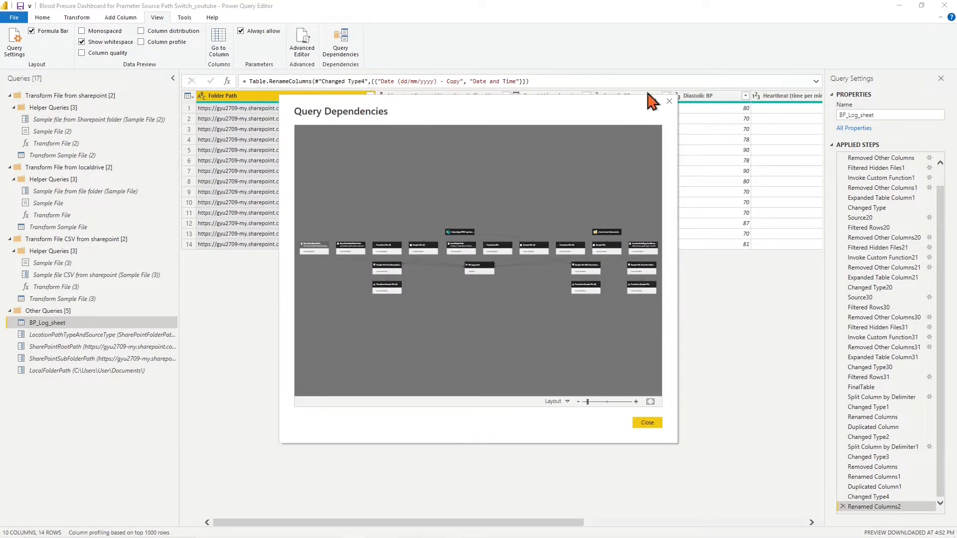
pyautogui.click(653, 101)
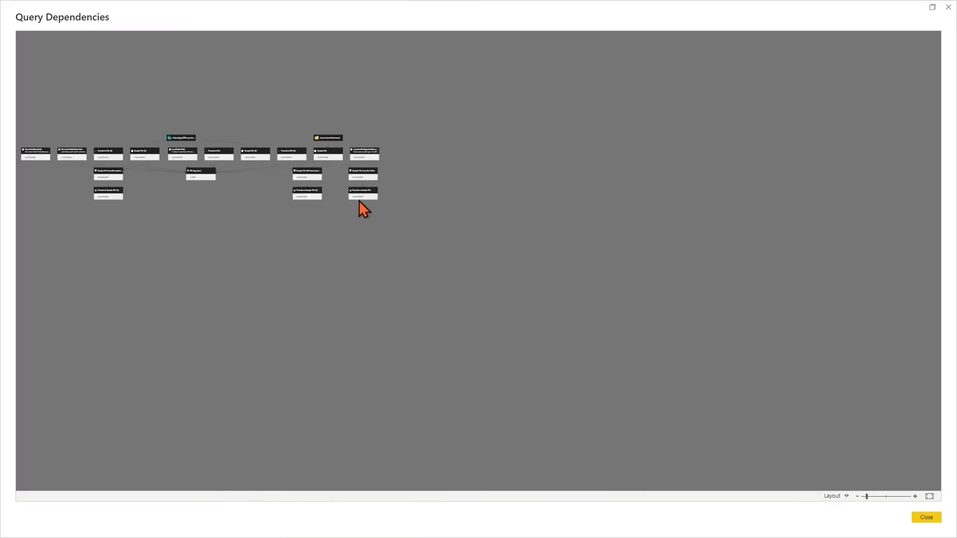
pyautogui.click(534, 198)
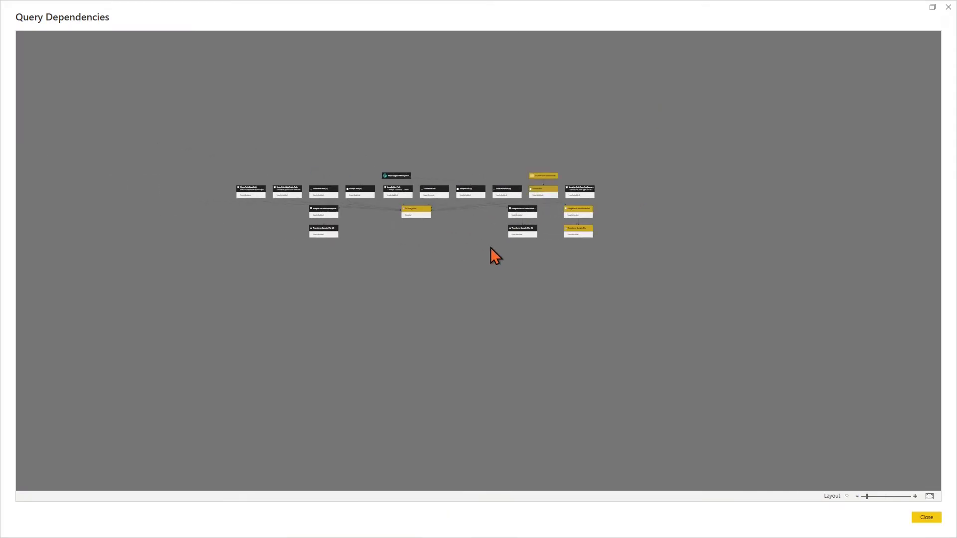
pyautogui.scroll(1, 491, 247)
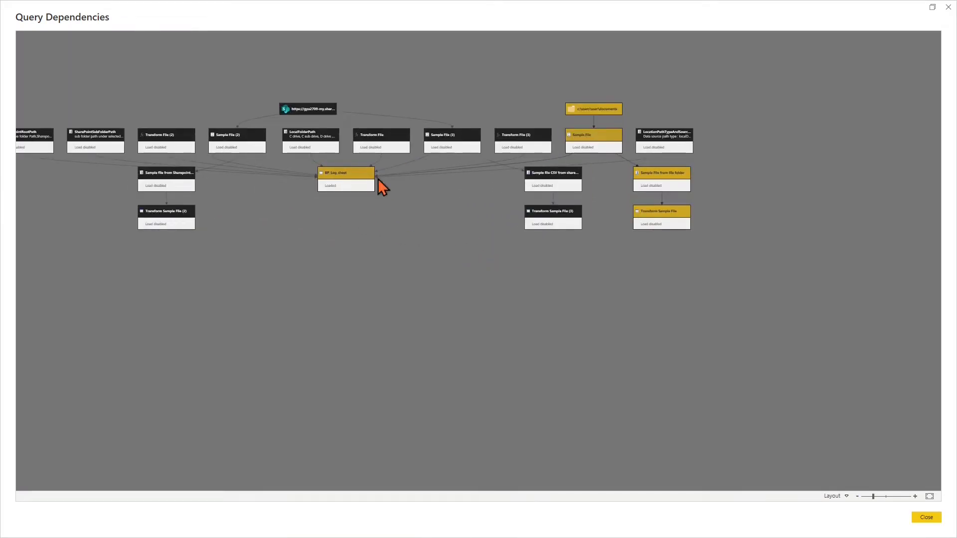
pyautogui.scroll(1, 515, 169)
pyautogui.click(512, 162)
pyautogui.moveTo(469, 168); pyautogui.dragTo(557, 173)
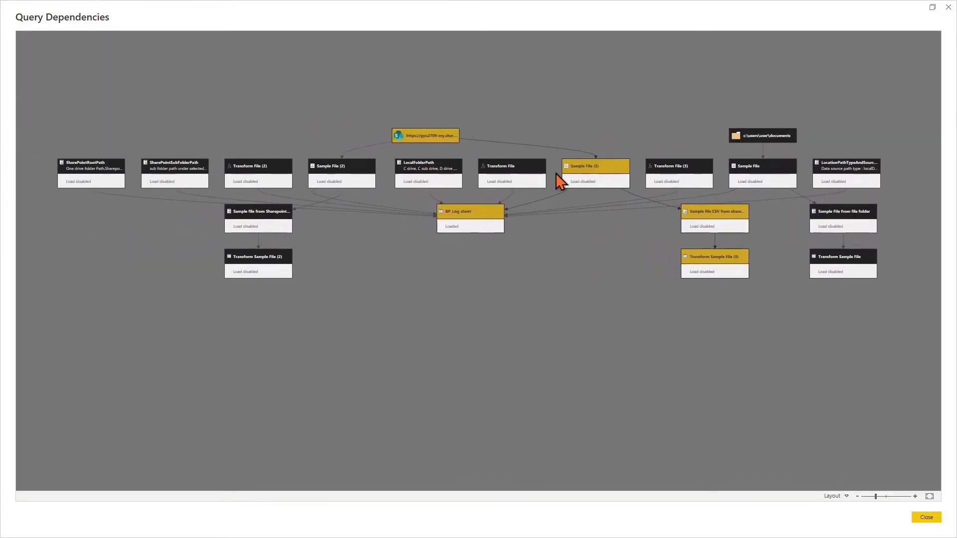
pyautogui.click(431, 140)
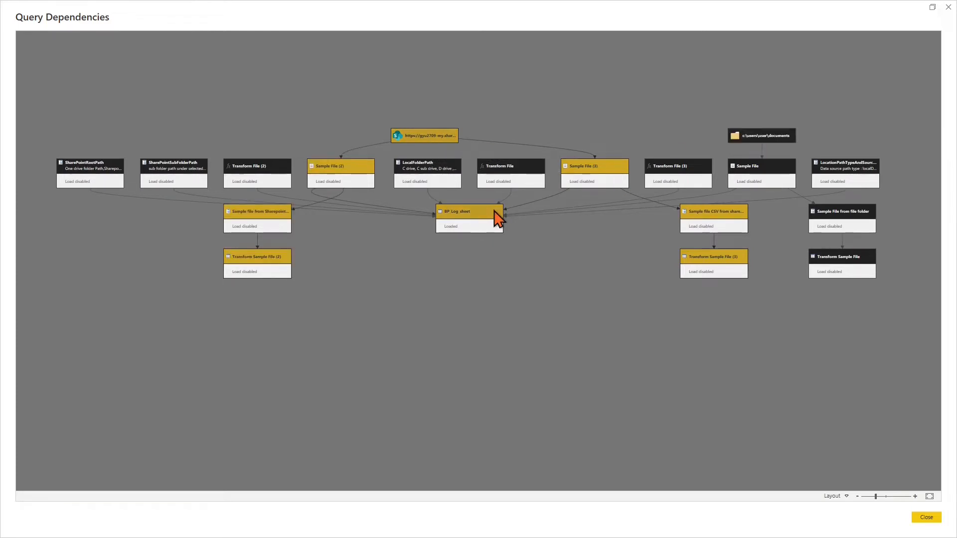
pyautogui.click(479, 230)
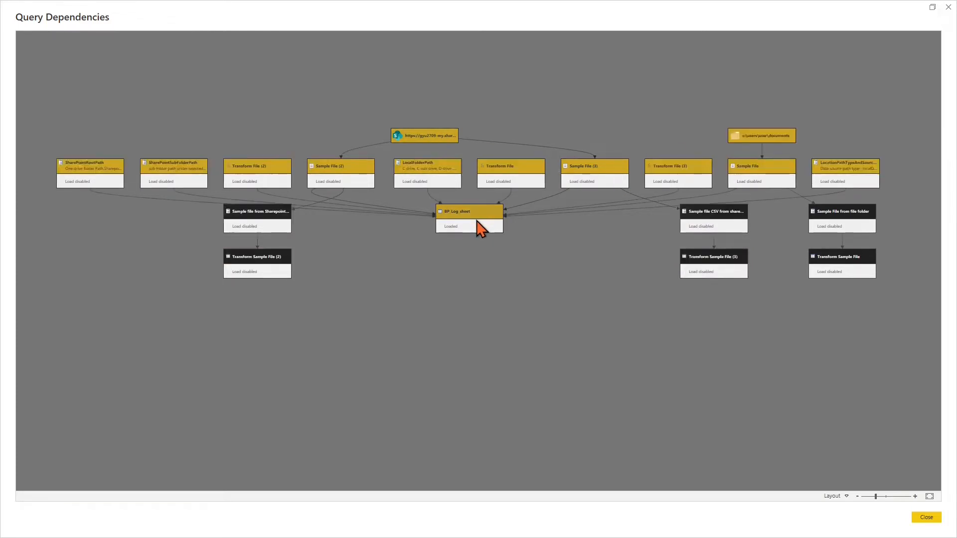
pyautogui.click(436, 137)
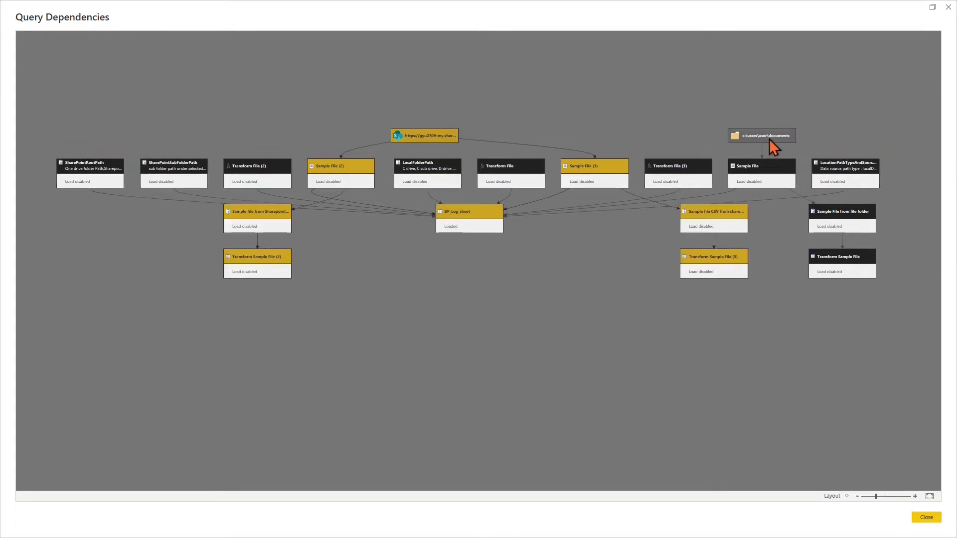
pyautogui.click(770, 139)
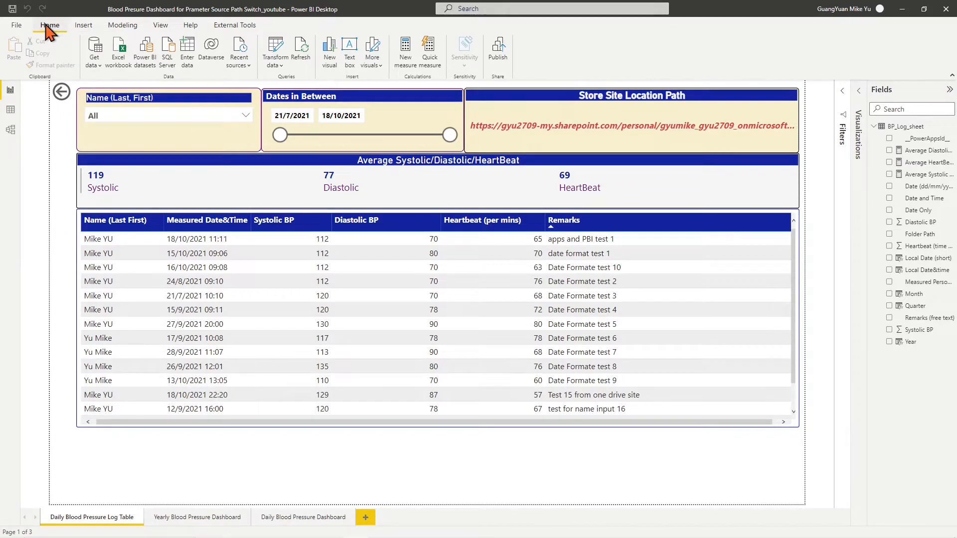
# Set SharePointFolderPathAndExcel with the communicate site root and subfolder paths, then apply changes
pyautogui.click(281, 70)
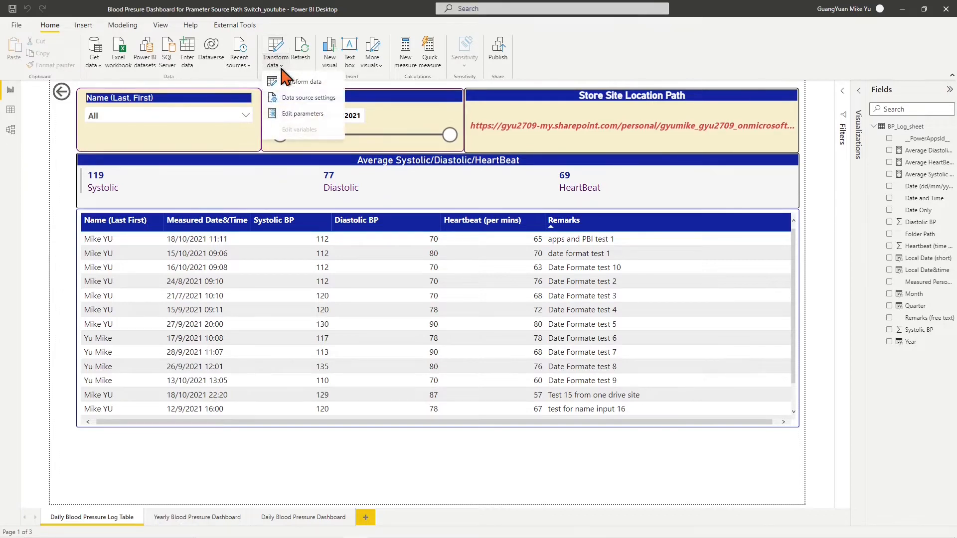
pyautogui.click(303, 113)
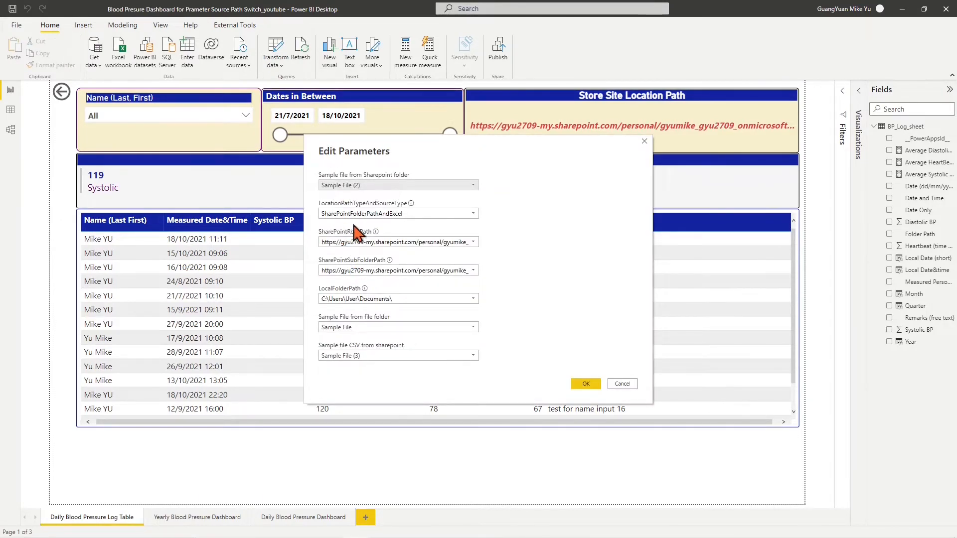
pyautogui.click(474, 214)
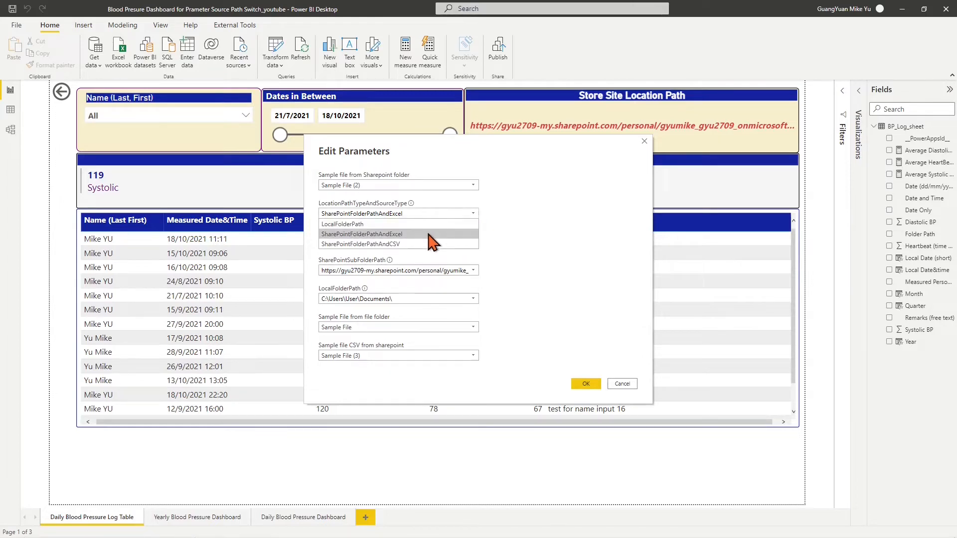
pyautogui.click(428, 233)
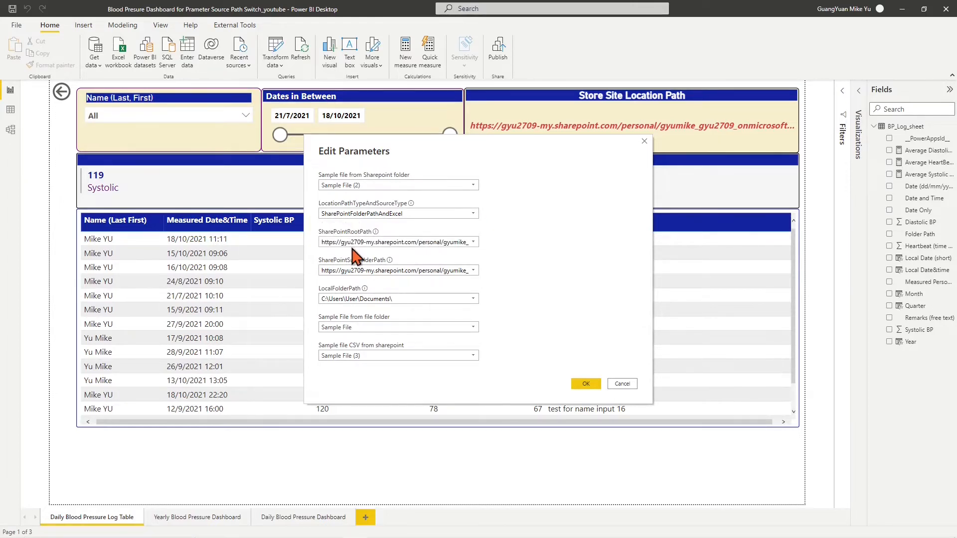
pyautogui.click(472, 242)
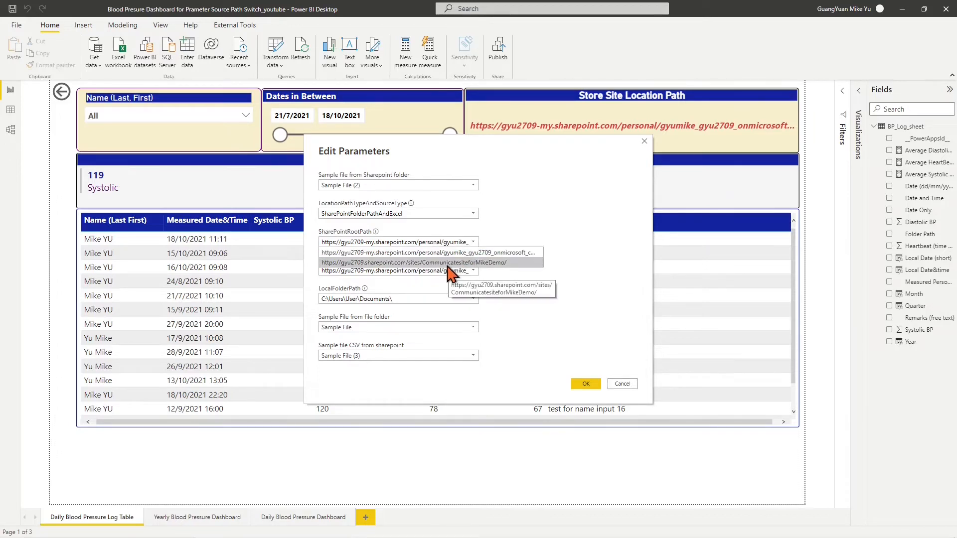
pyautogui.click(447, 264)
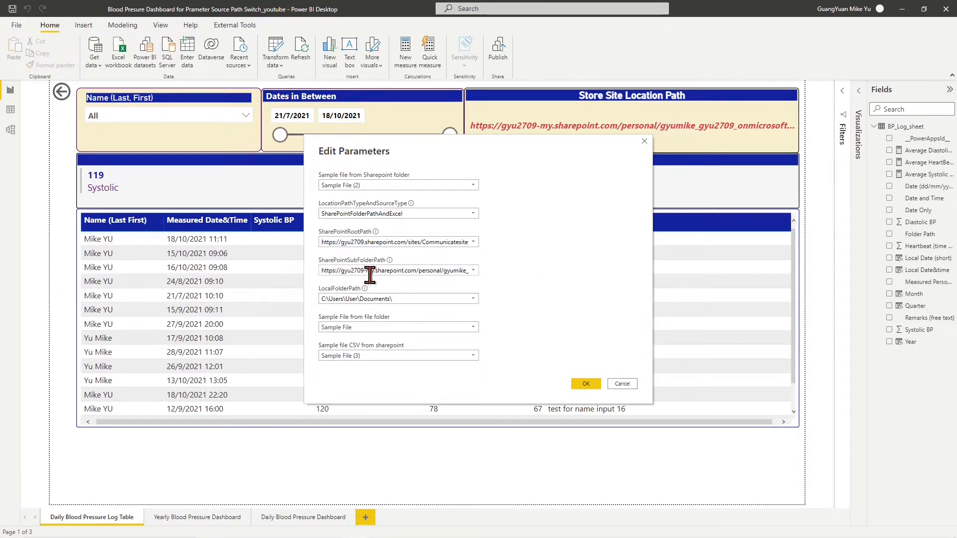
pyautogui.click(473, 271)
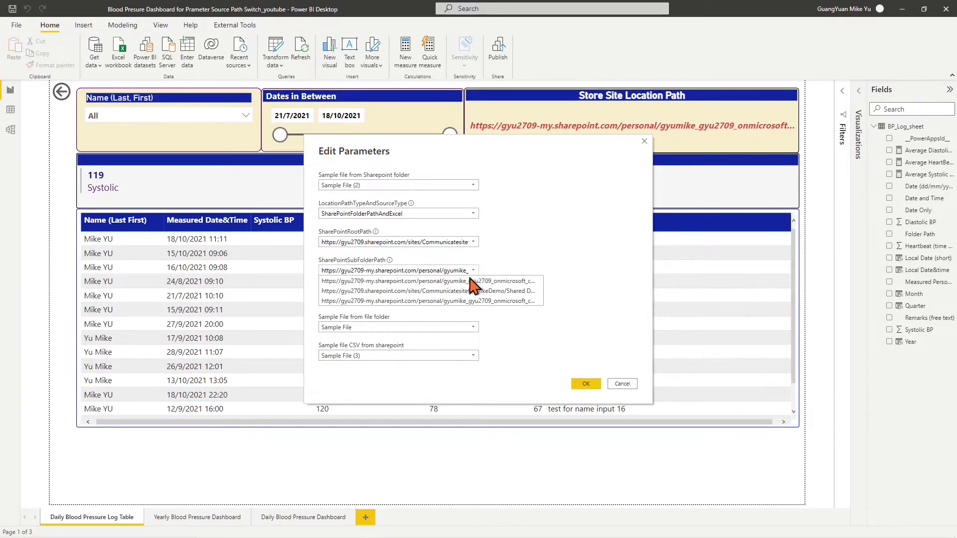
pyautogui.click(455, 291)
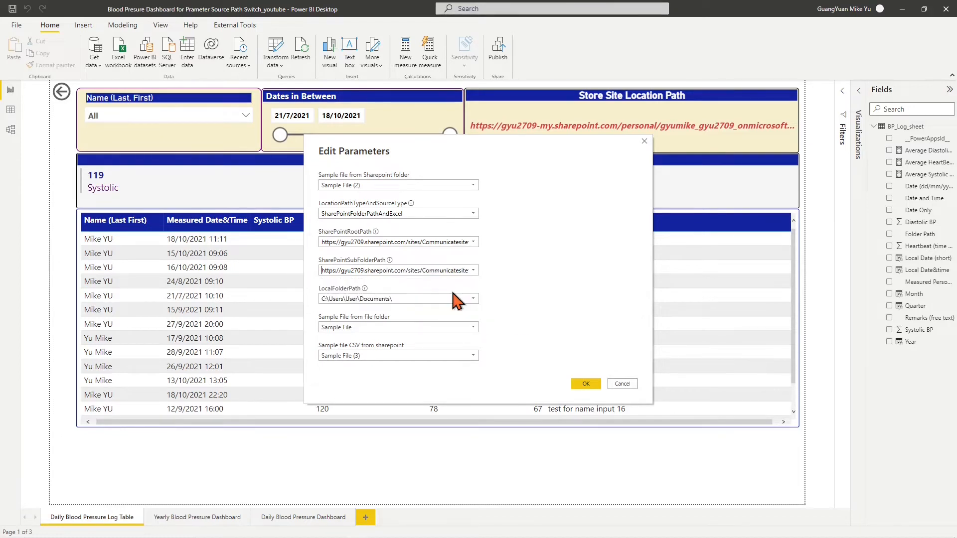
pyautogui.click(584, 385)
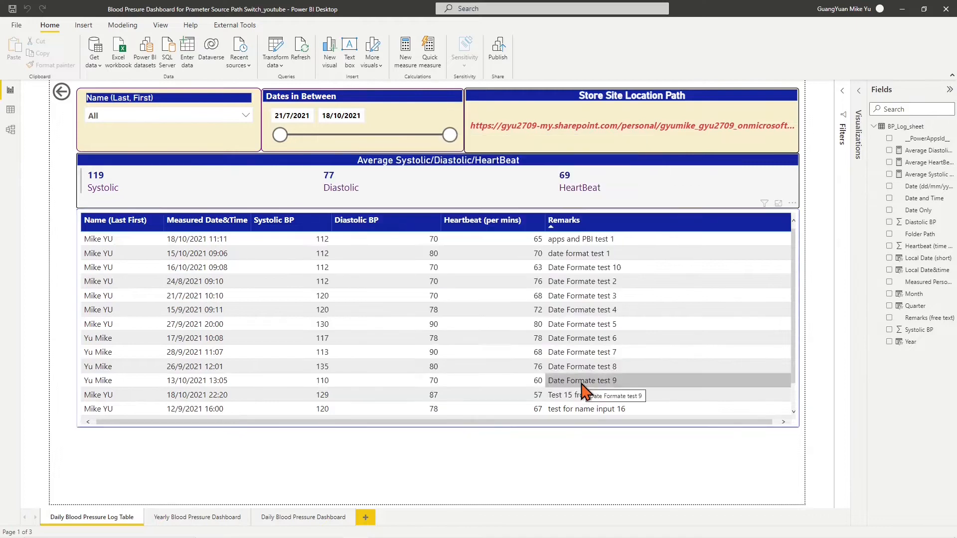
pyautogui.click(740, 90)
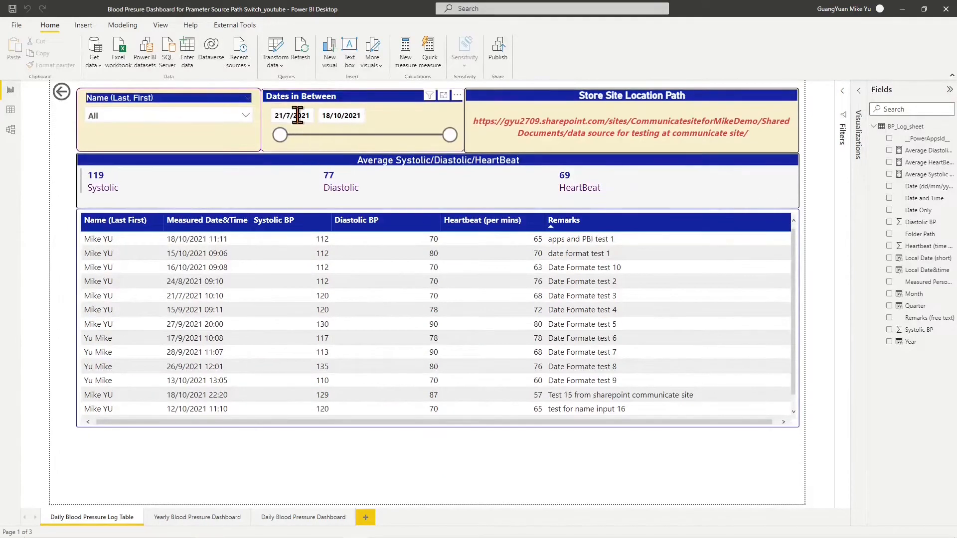
# Set the source type to LocalFolderPath with C:\Users\User\Documents\ and apply the changes
pyautogui.click(283, 67)
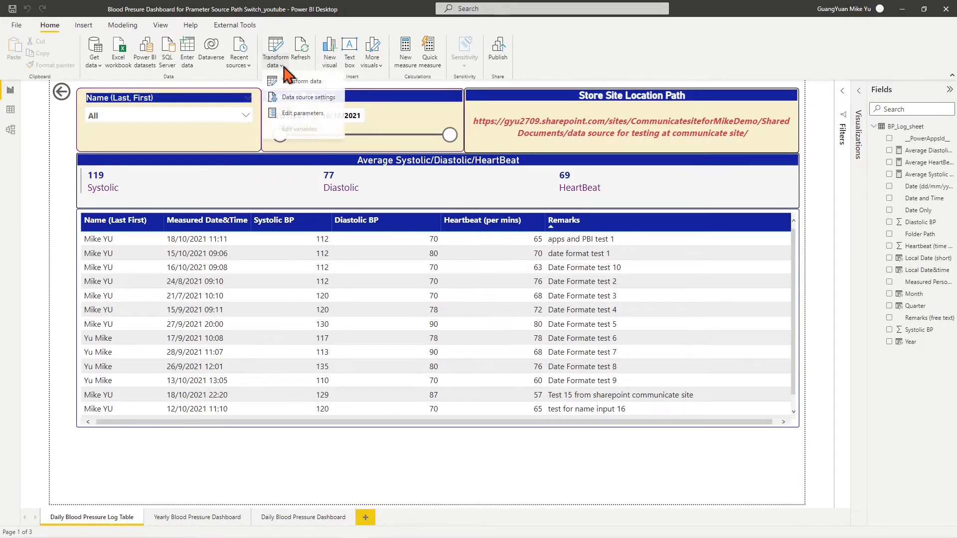
pyautogui.click(298, 114)
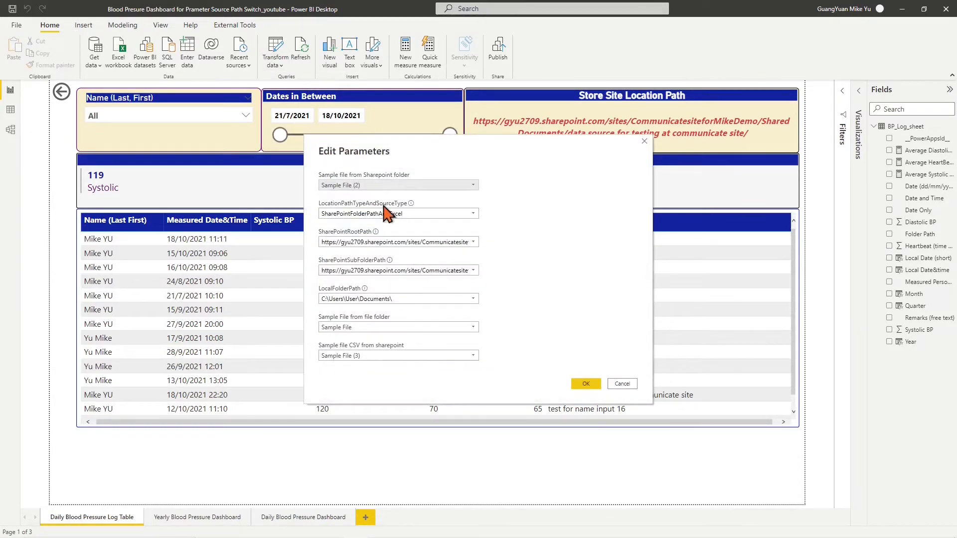
pyautogui.click(473, 214)
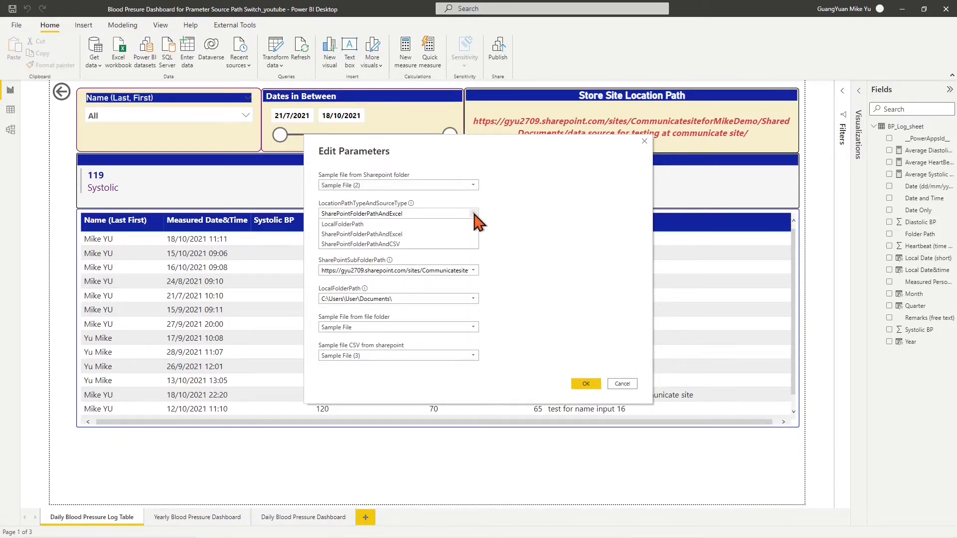
pyautogui.click(406, 225)
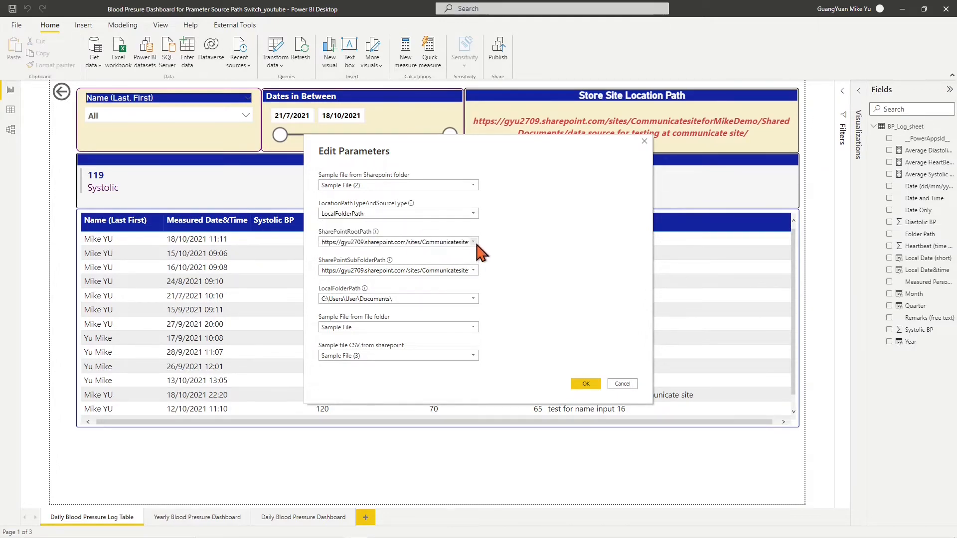
pyautogui.click(473, 299)
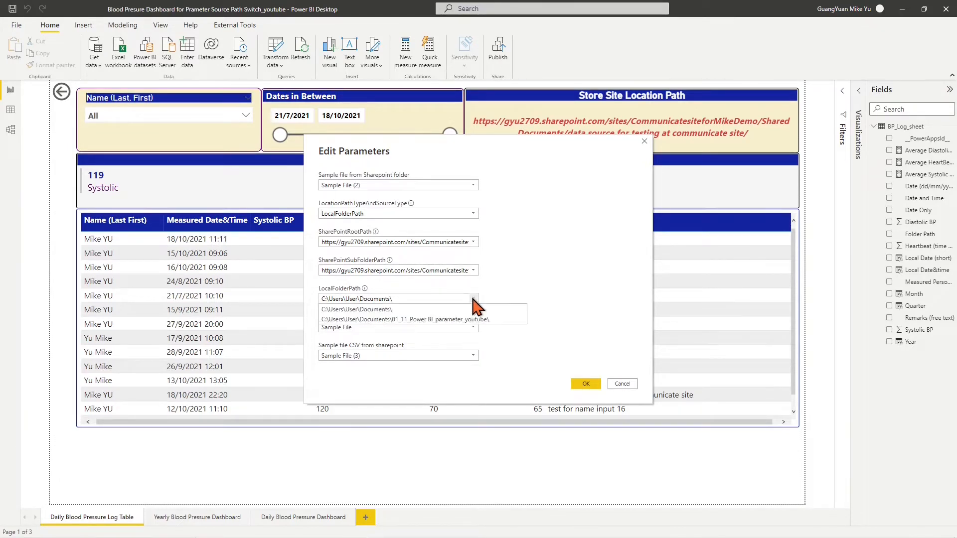
pyautogui.click(389, 310)
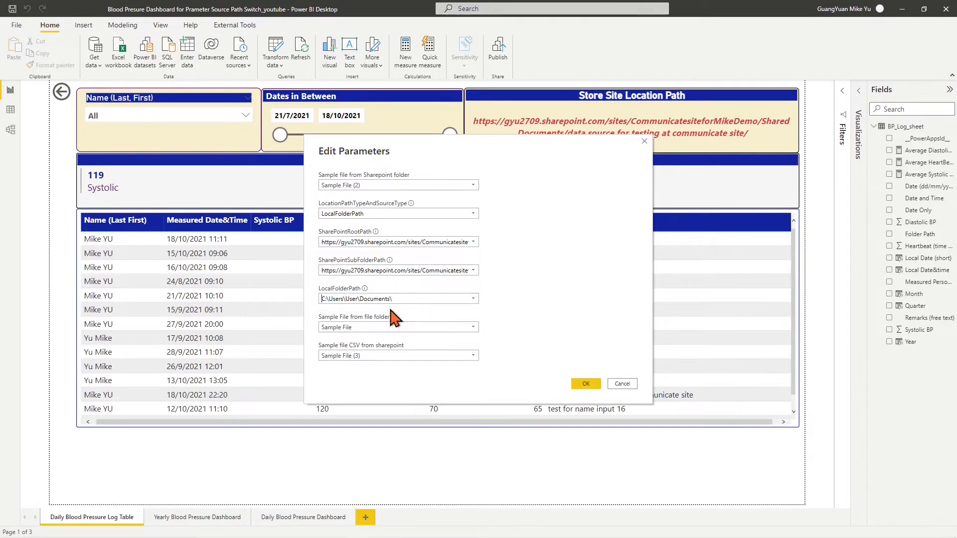
pyautogui.click(586, 384)
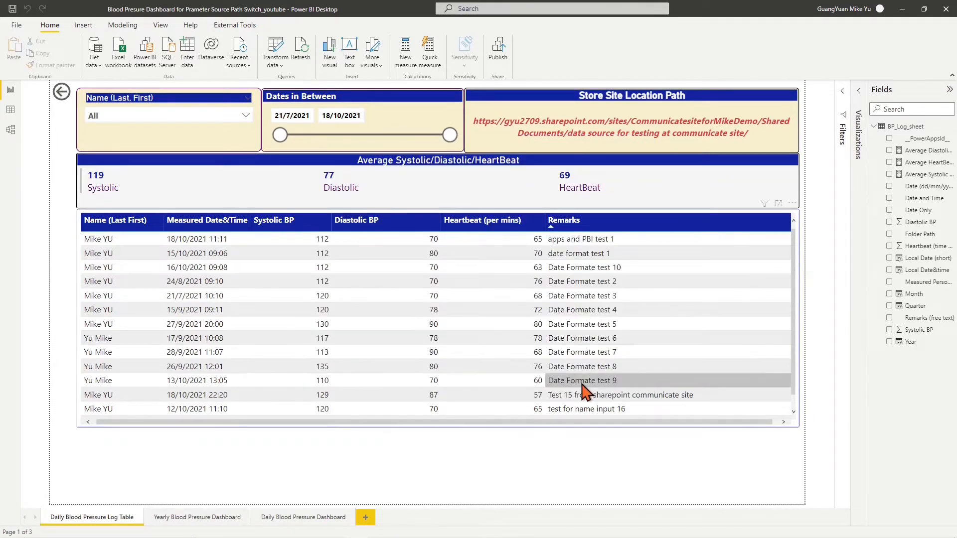
pyautogui.click(747, 90)
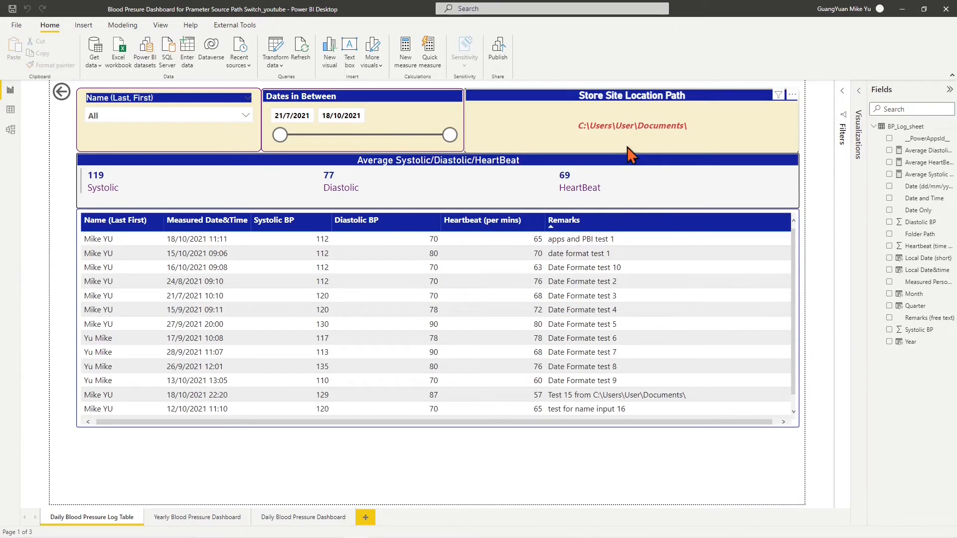
# Change LocalFolderPath to the 01_11_Power BI_parameter_youtube folder and apply the changes
pyautogui.click(276, 59)
pyautogui.click(303, 113)
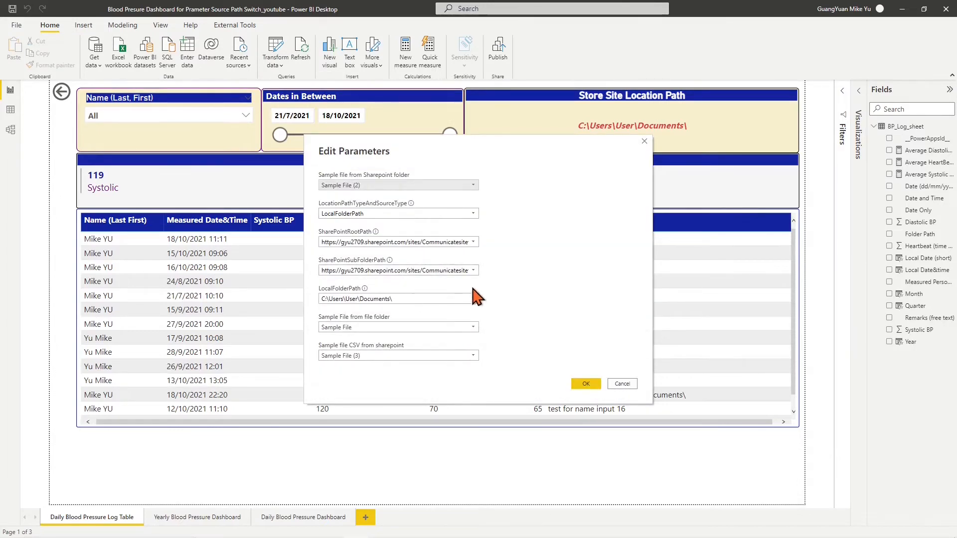
pyautogui.click(473, 298)
pyautogui.click(445, 320)
pyautogui.click(584, 383)
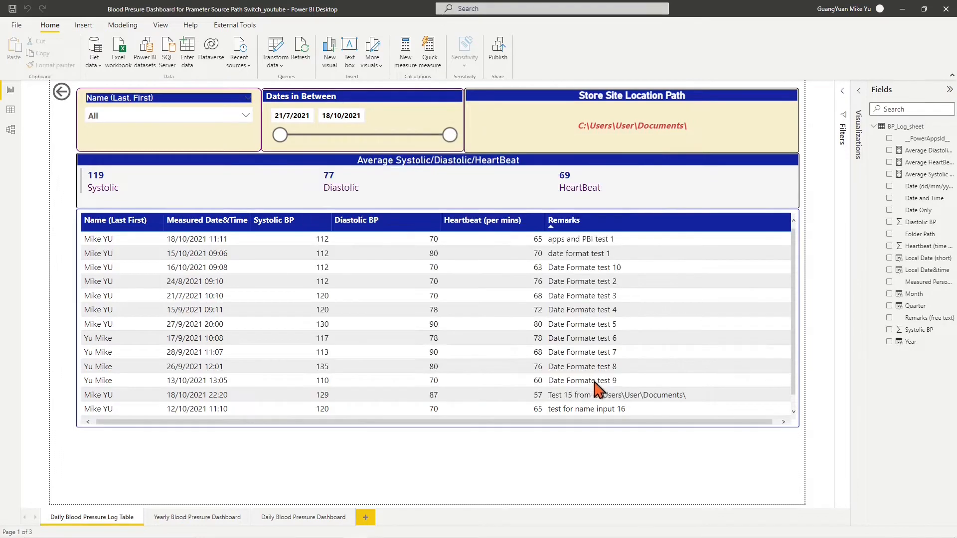
pyautogui.click(724, 90)
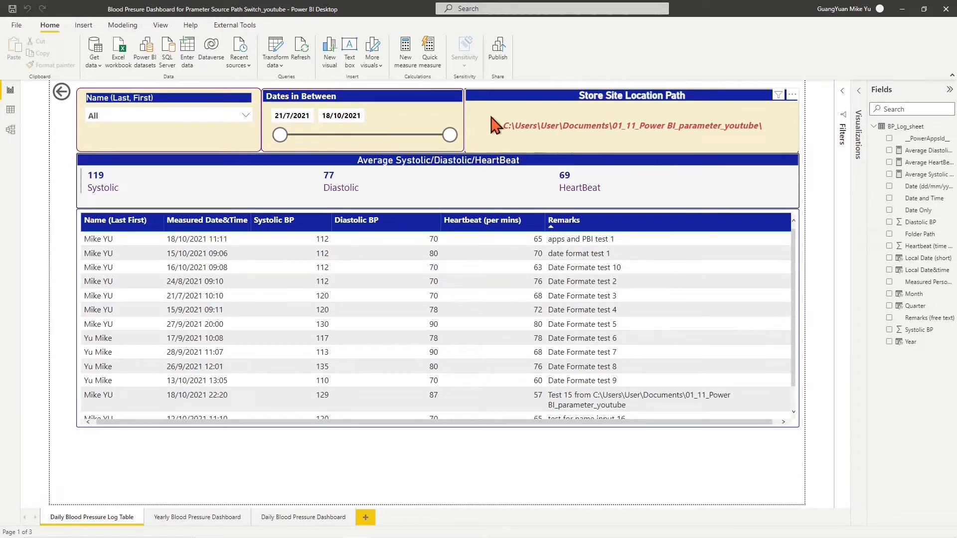
# Set parameters to SharePointFolderPathAndCSV with the personal OneDrive root and 'For youtube video demo' subfolder
pyautogui.click(282, 65)
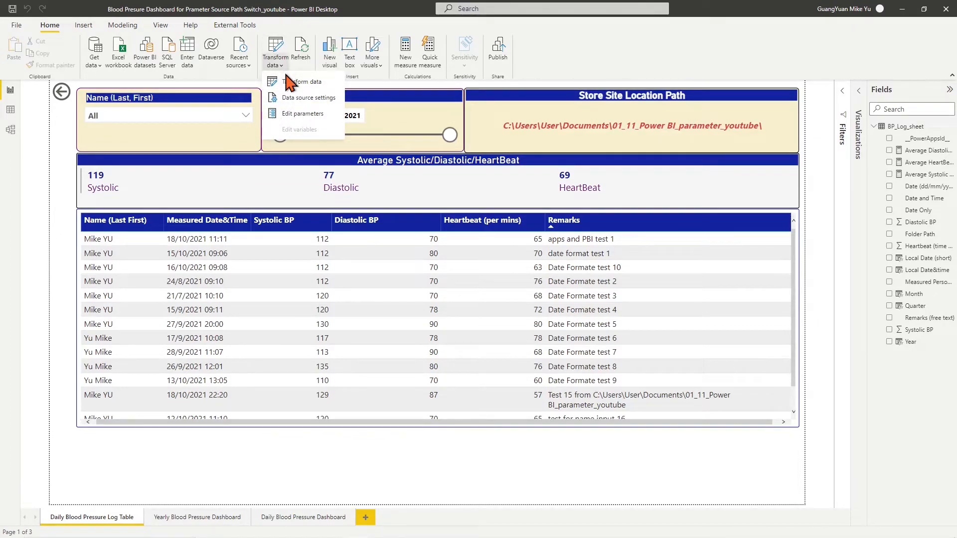
pyautogui.click(302, 113)
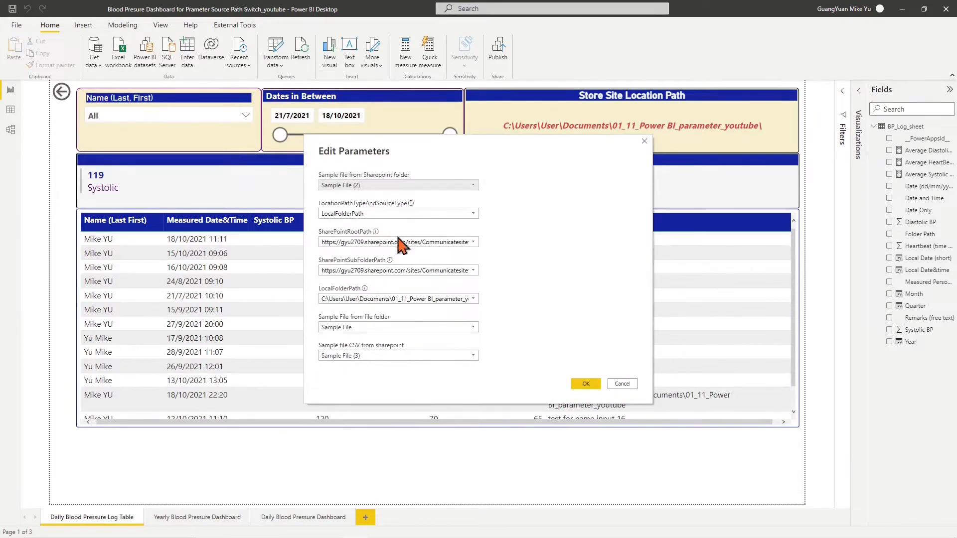
pyautogui.click(476, 213)
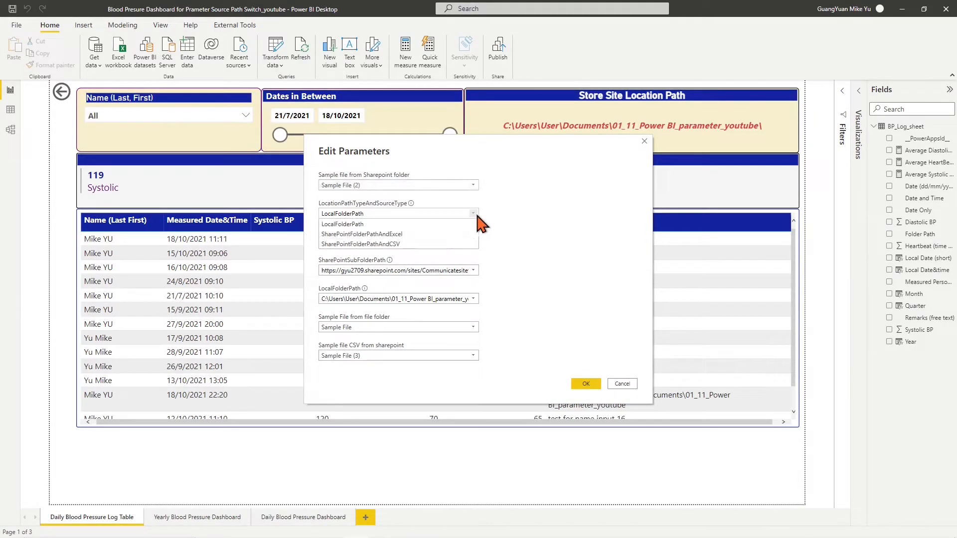
pyautogui.click(399, 244)
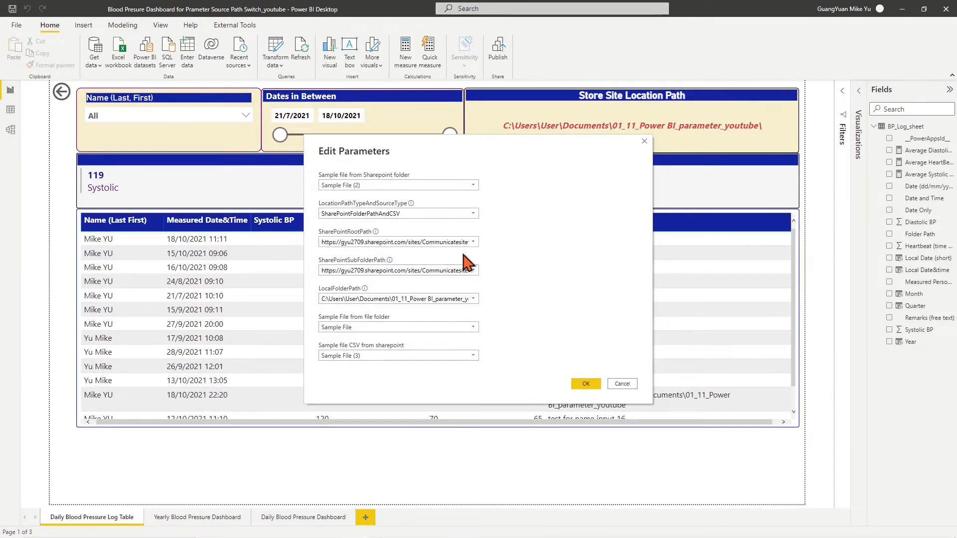
pyautogui.click(474, 243)
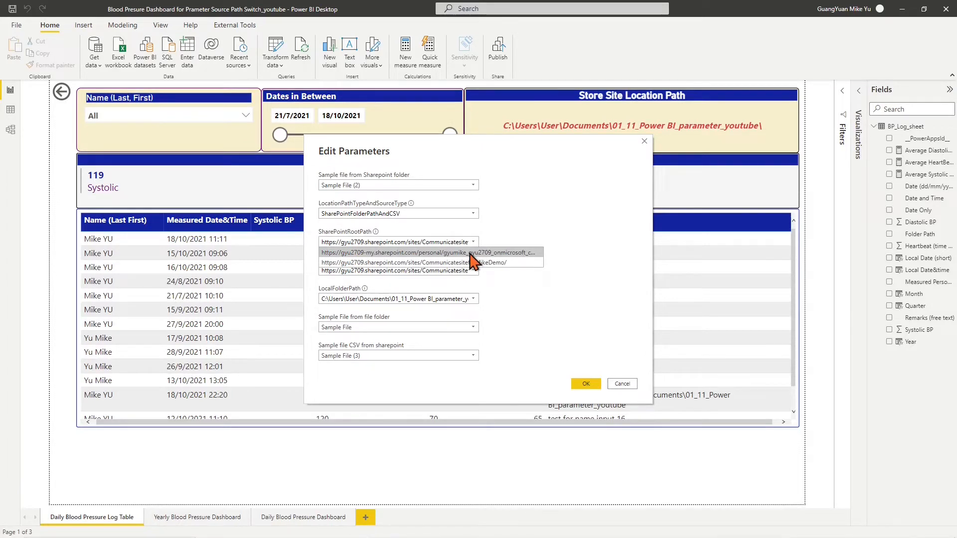
pyautogui.click(473, 254)
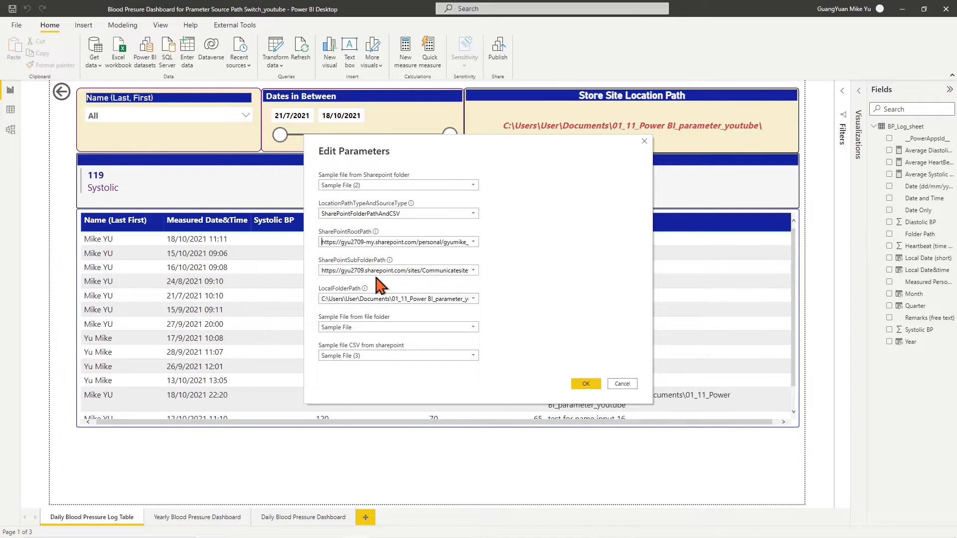
pyautogui.click(473, 270)
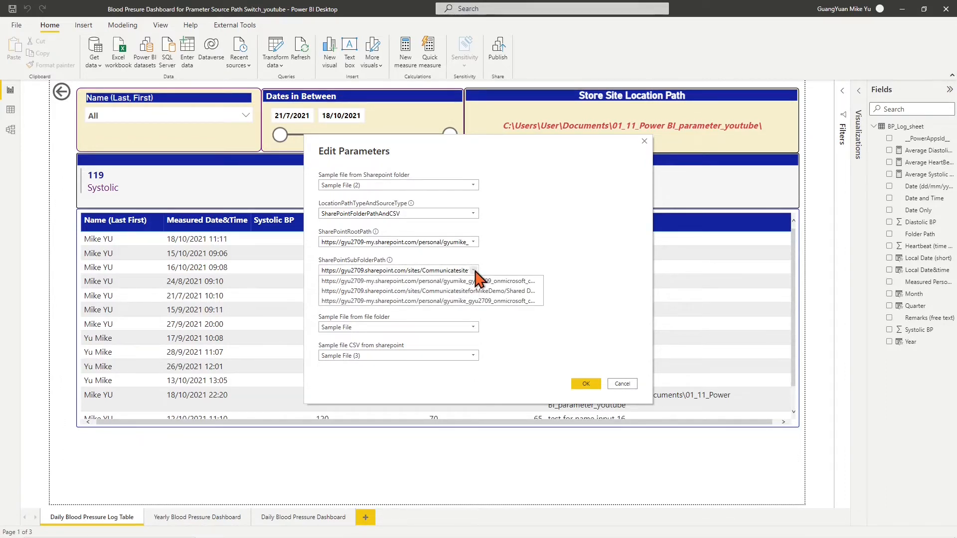
pyautogui.click(477, 302)
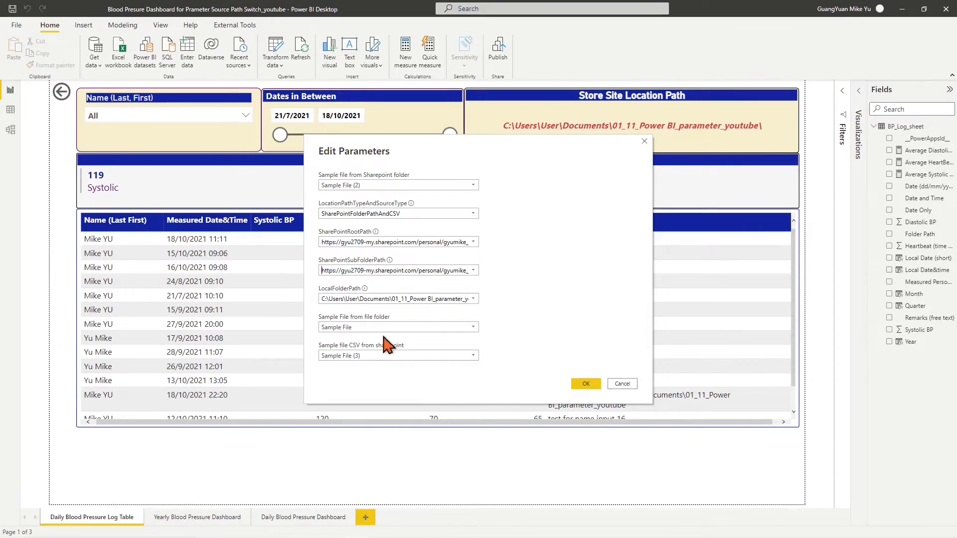
pyautogui.click(583, 387)
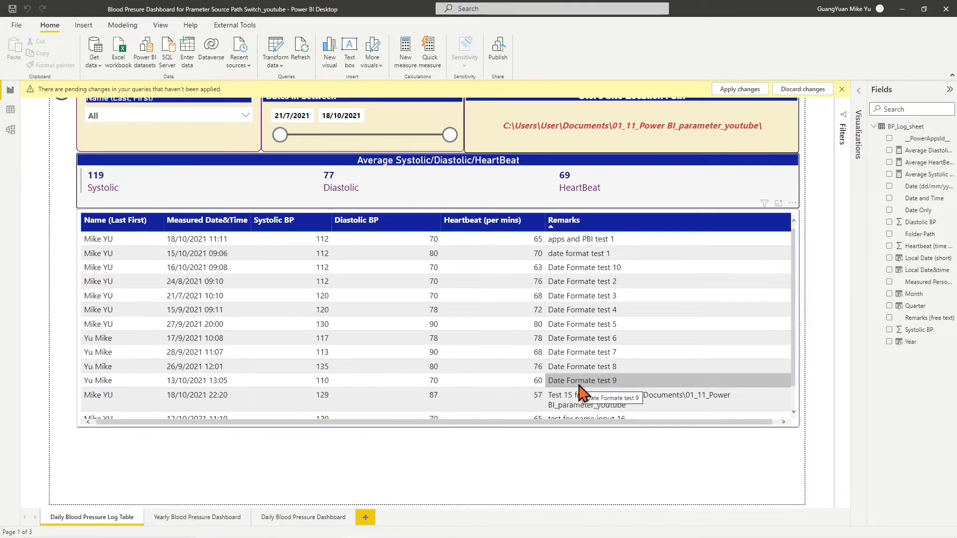
# Apply the pending OneDrive CSV changes, reload the data, and switch to Model view
pyautogui.click(750, 91)
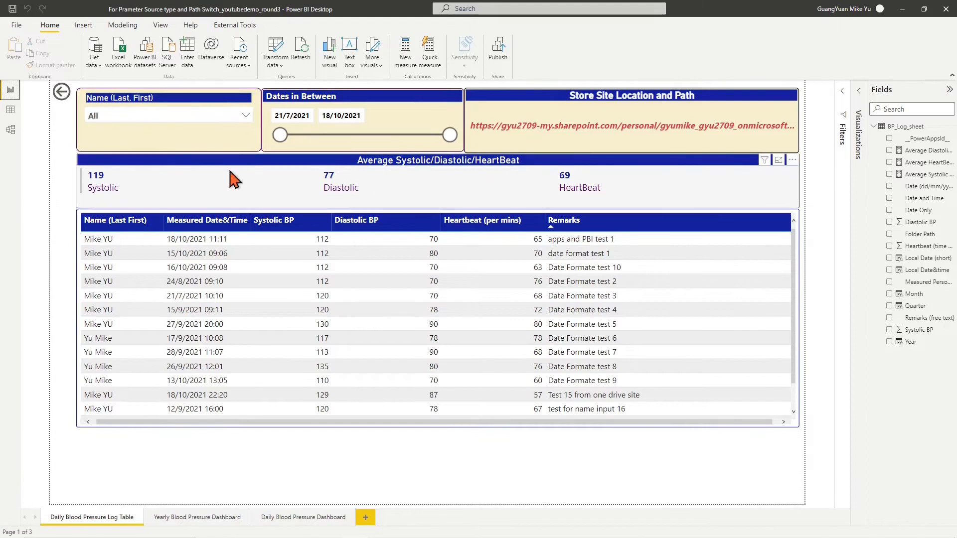
pyautogui.click(11, 129)
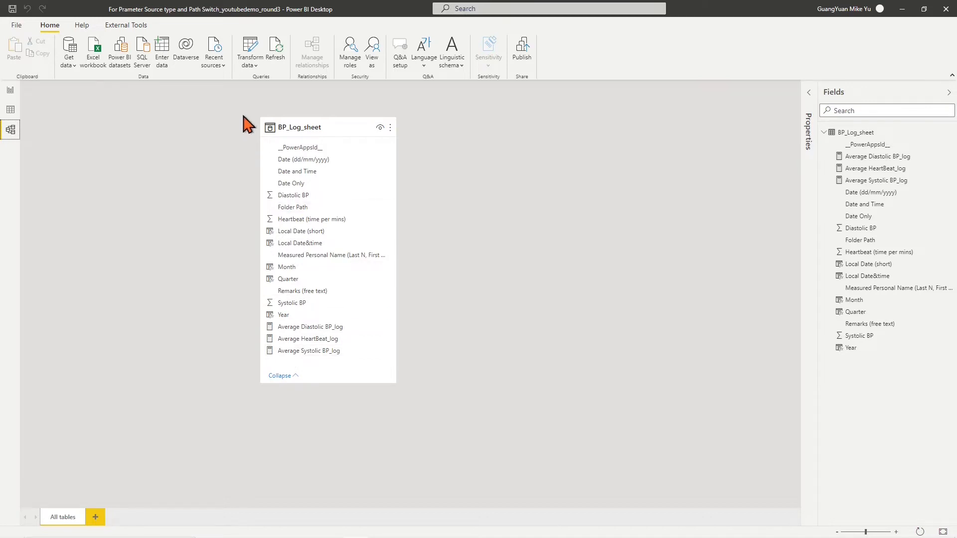
pyautogui.click(254, 73)
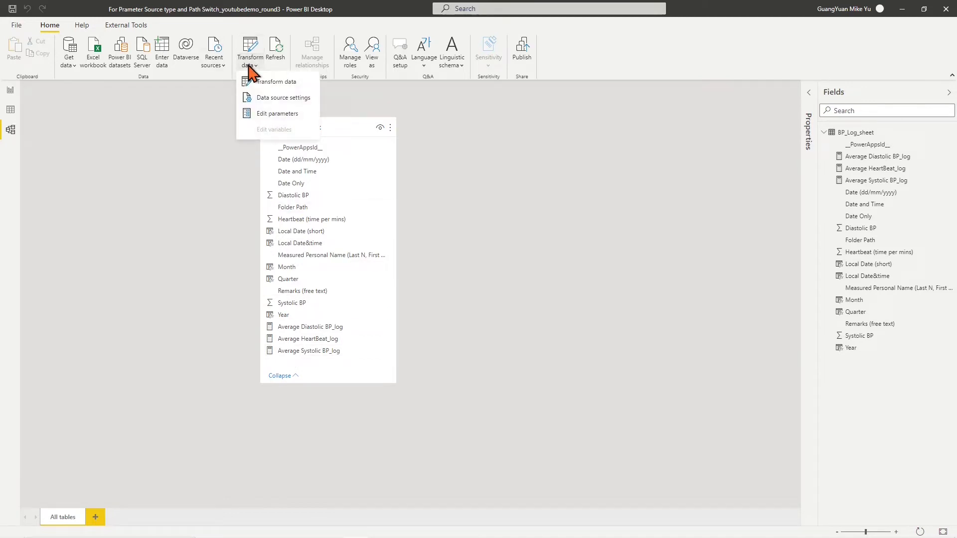
# Open BP_Log_sheet in the Advanced Editor, select the Source line's SharePoint URL, and bring up Notepad
pyautogui.click(264, 83)
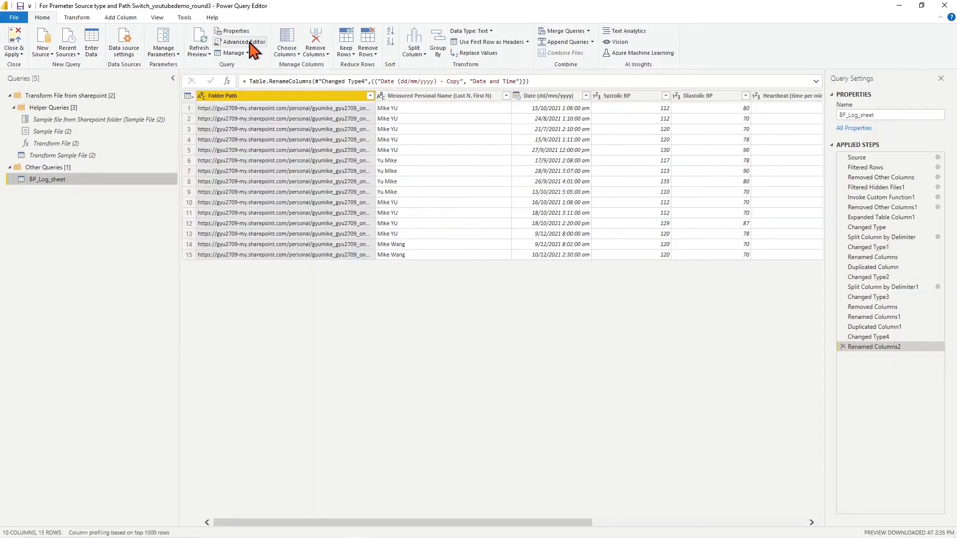
pyautogui.click(250, 43)
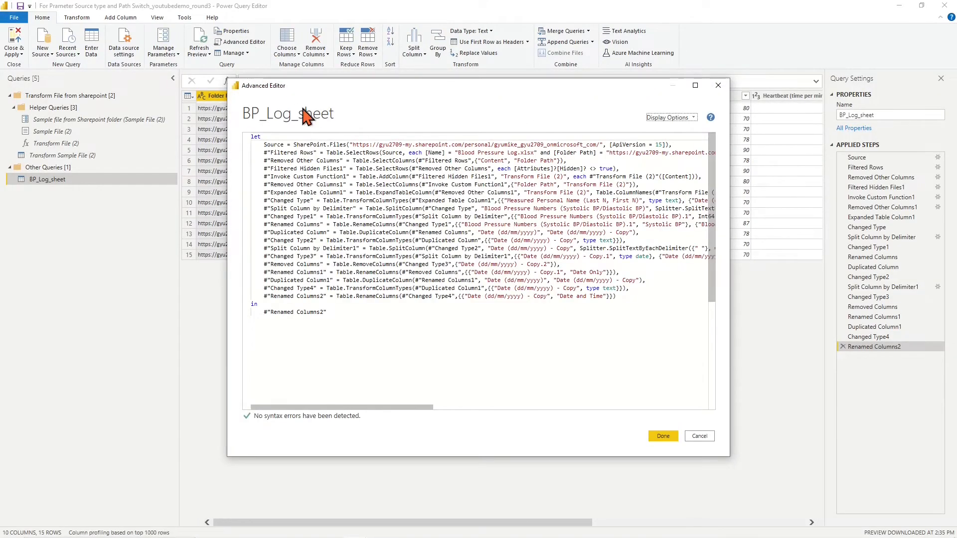
pyautogui.moveTo(353, 145); pyautogui.dragTo(601, 144)
pyautogui.hotkey('ctrl', 'c')
pyautogui.click(576, 530)
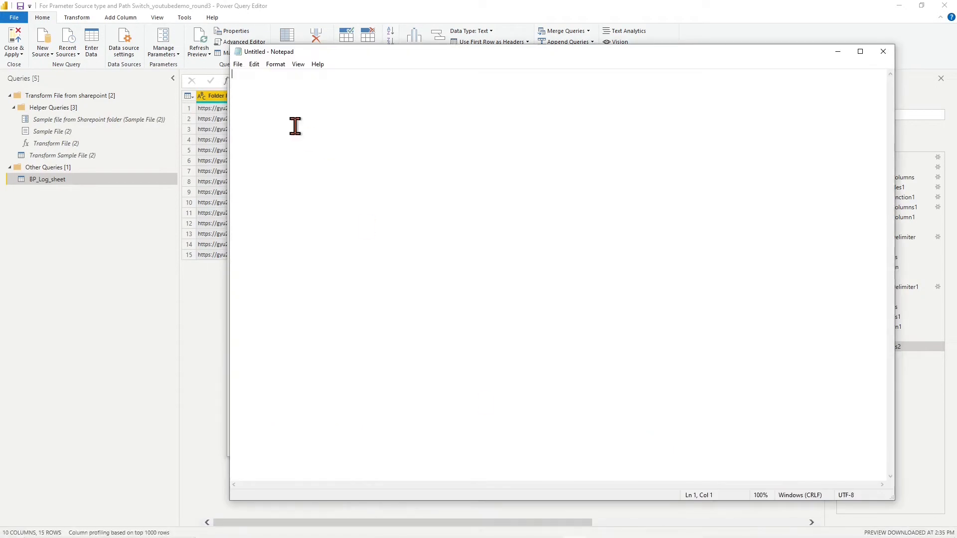
# Add a 'One drive root link:' label in Notepad with the OneDrive root URL beneath it
pyautogui.write('One drive r')
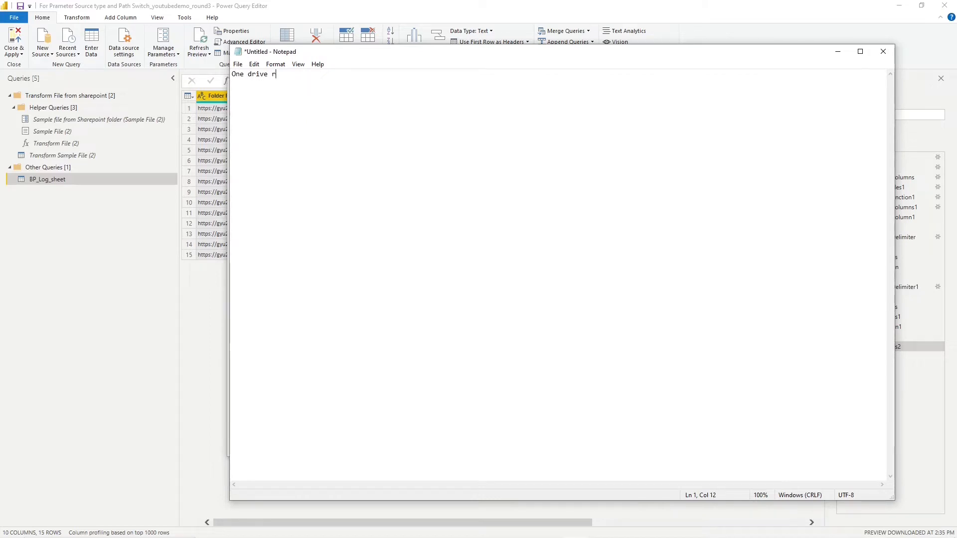
pyautogui.write('oot link:')
pyautogui.press('Return')
pyautogui.hotkey('ctrl', 'v')
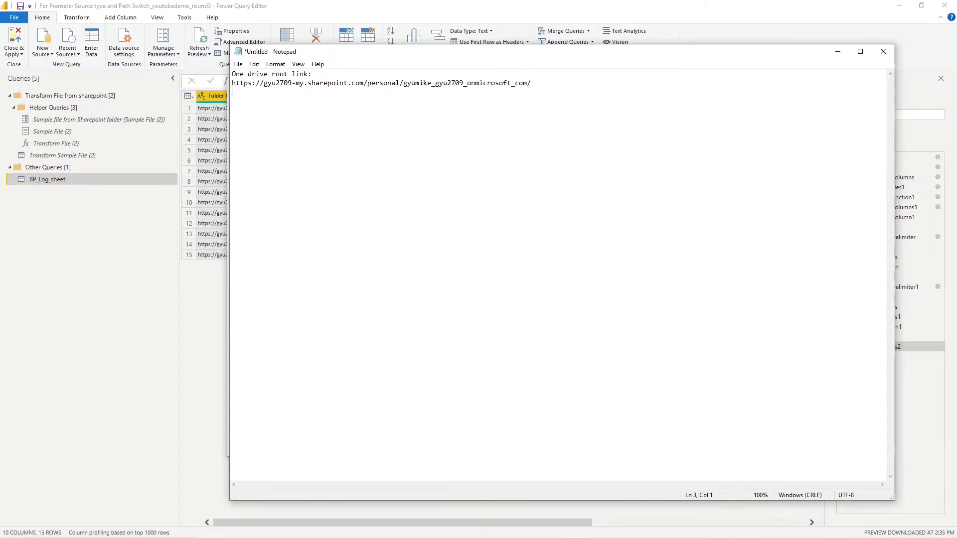
# Copy the Filtered Rows URL and paste it under a 'One drive sub folder link' label
pyautogui.click(118, 273)
pyautogui.moveTo(610, 153); pyautogui.dragTo(691, 153)
pyautogui.hotkey('ctrl', 'c')
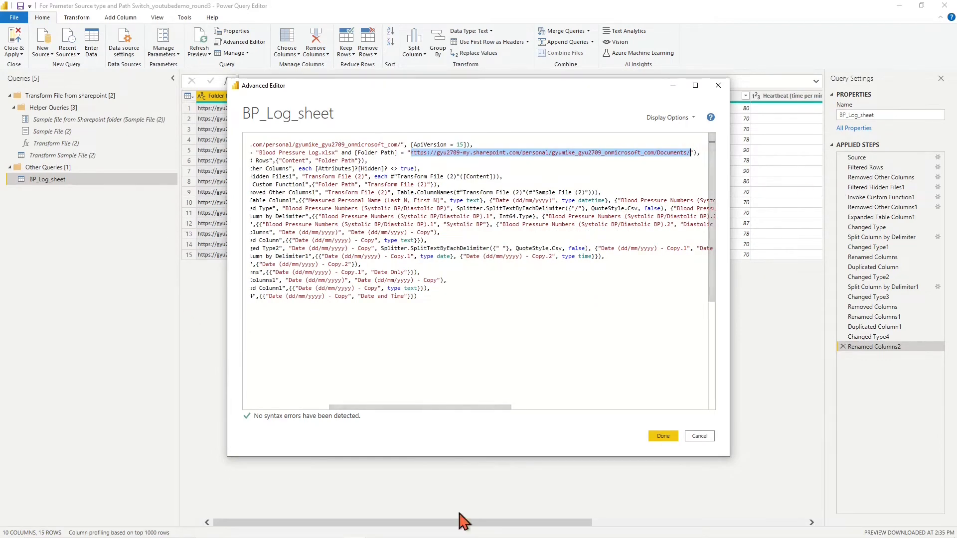
pyautogui.click(575, 528)
pyautogui.write('On')
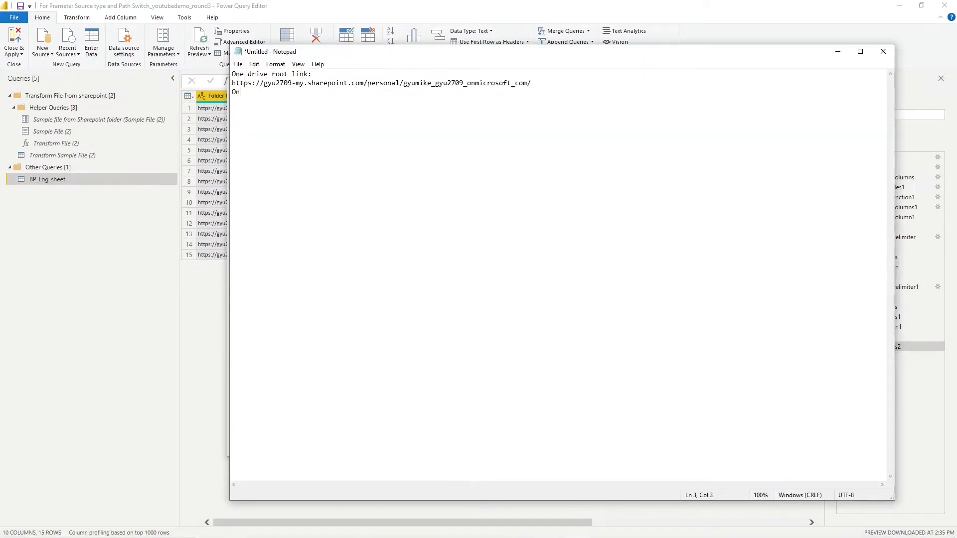
pyautogui.write('er lin')
pyautogui.hotkey('ctrl', 'v')
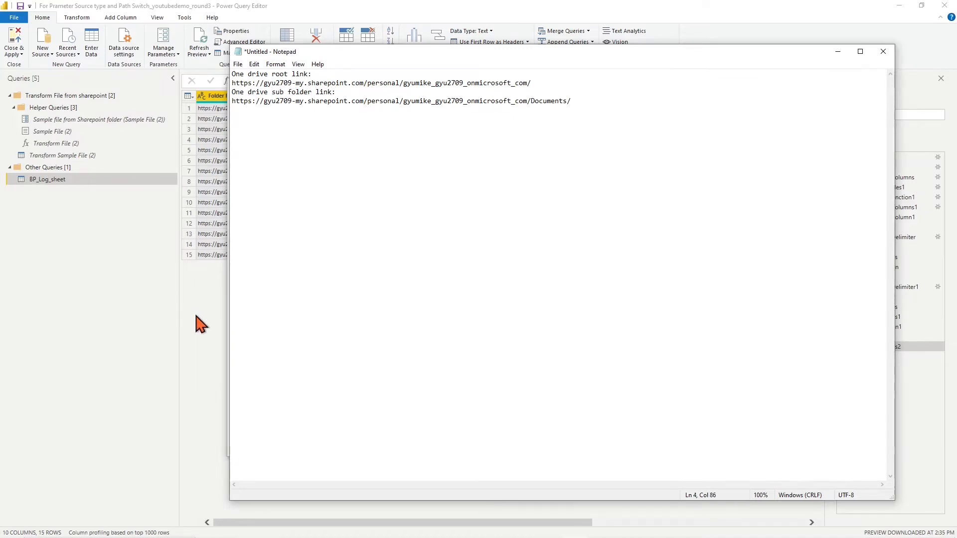
pyautogui.click(196, 320)
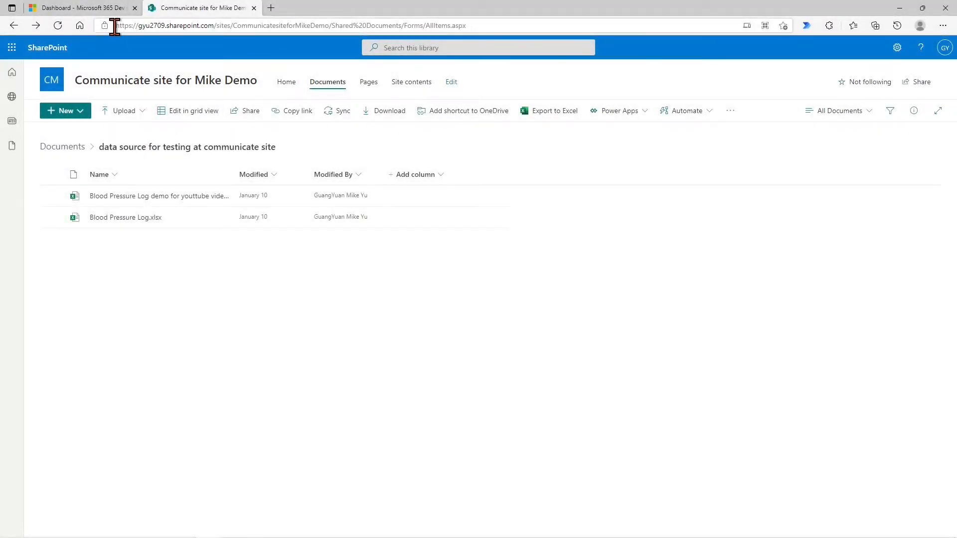
# Copy the communication site root URL into Notepad under 'sharepoint communication root link:', then return to Power Query
pyautogui.moveTo(115, 26); pyautogui.dragTo(330, 29)
pyautogui.hotkey('ctrl', 'c')
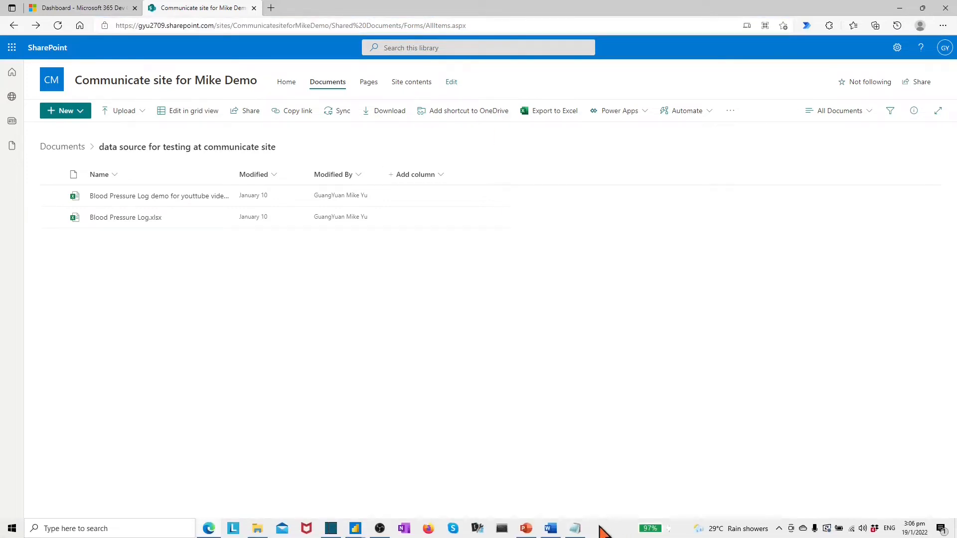
pyautogui.click(576, 529)
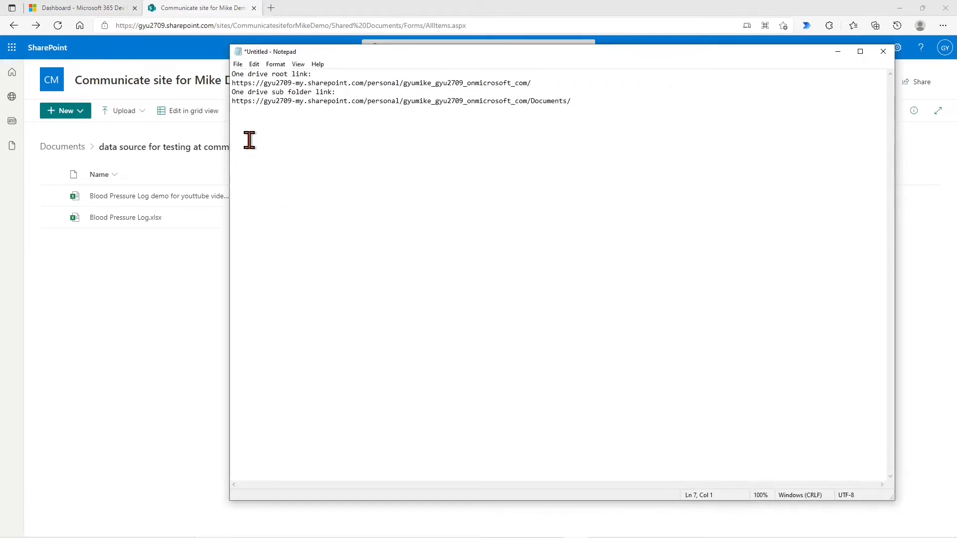
pyautogui.write('sharepoint communication root link:')
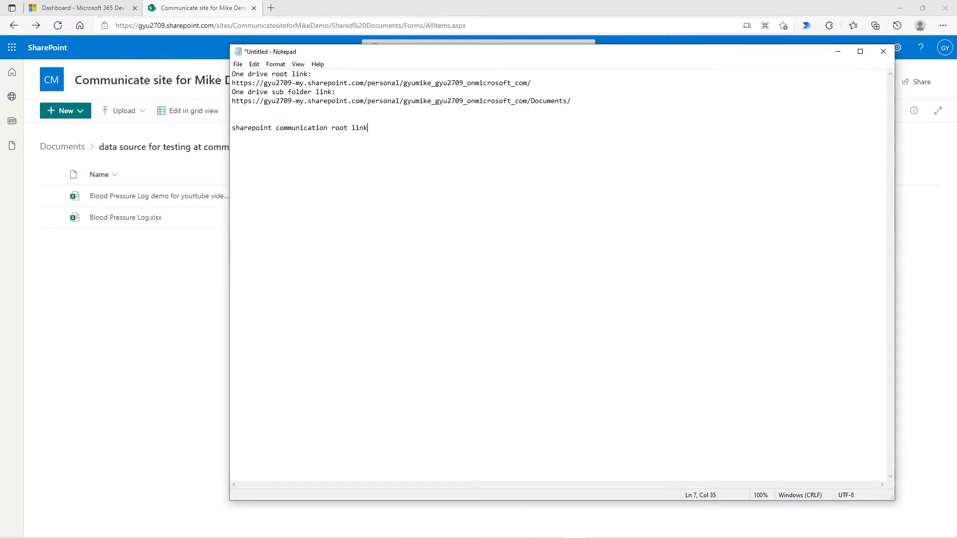
pyautogui.press('Return')
pyautogui.hotkey('ctrl', 'v')
pyautogui.moveTo(355, 531)
pyautogui.click(409, 480)
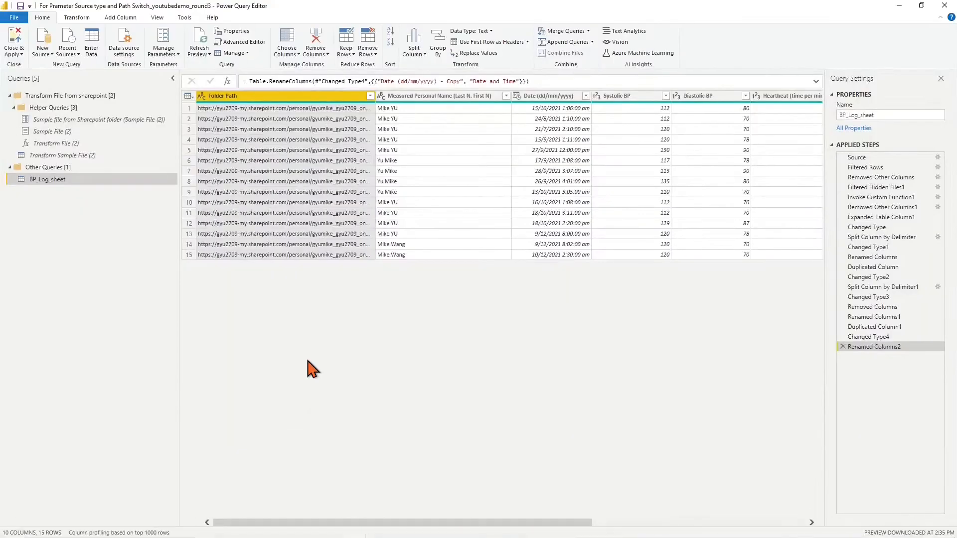
# Add a new Text parameter named sharepointrootpath with suggested values limited to a list
pyautogui.click(178, 58)
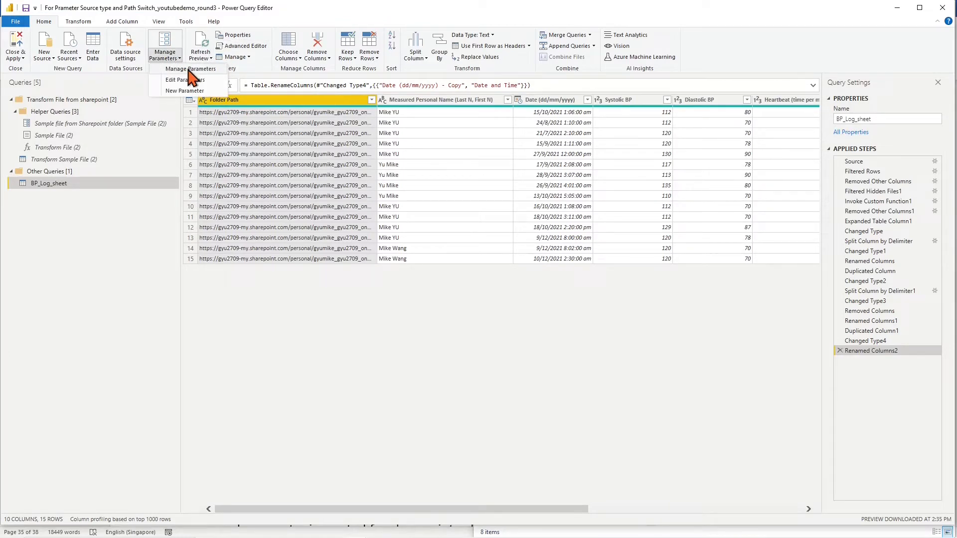
pyautogui.click(190, 70)
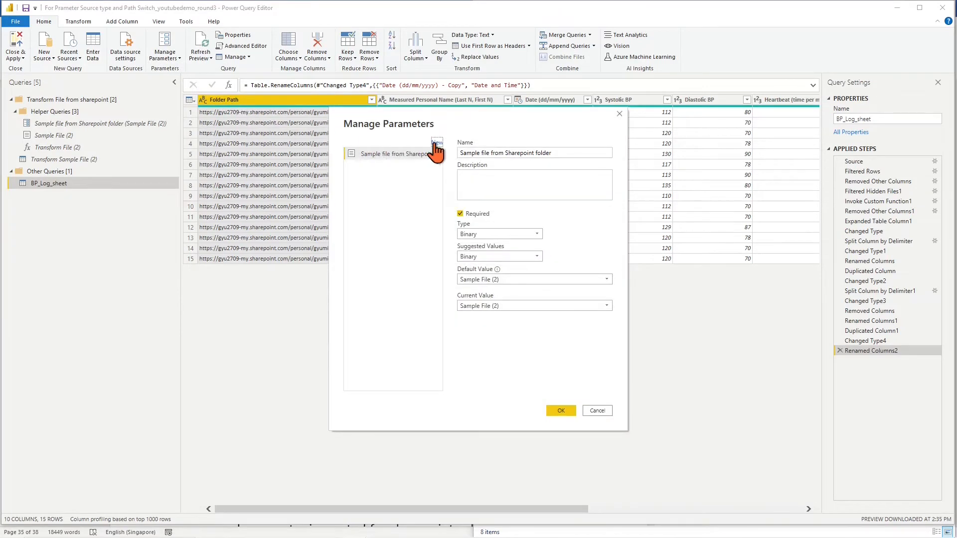
pyautogui.click(437, 143)
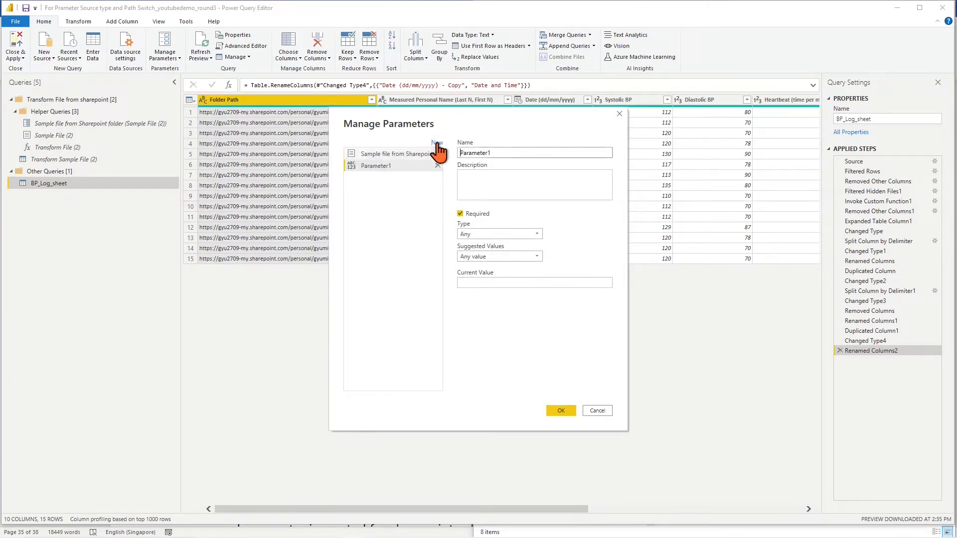
pyautogui.doubleClick(495, 152)
pyautogui.write('sharepointrootpath')
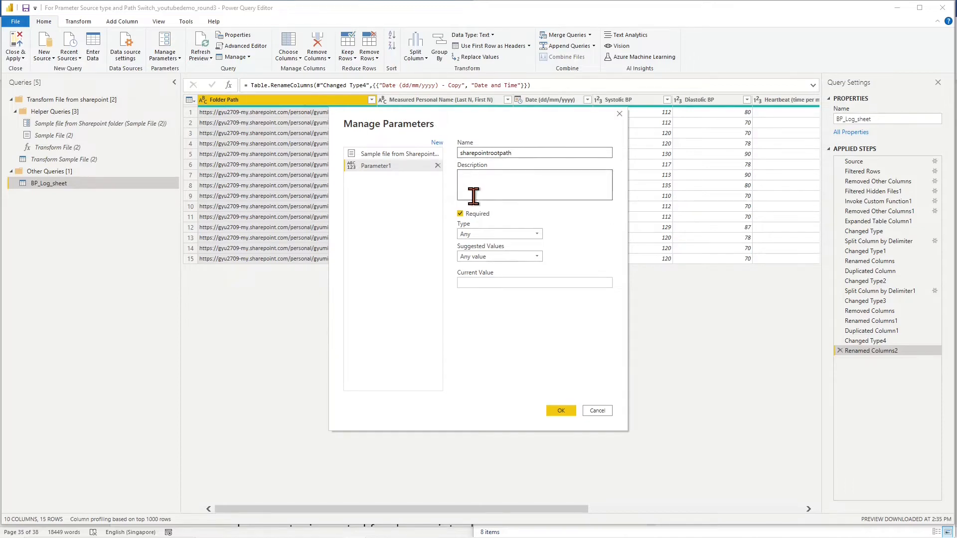
pyautogui.click(537, 234)
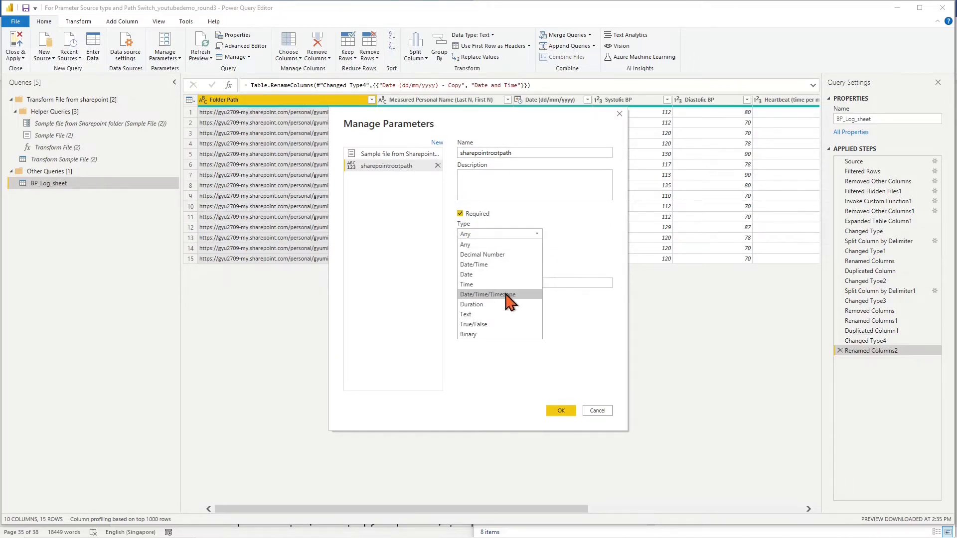
pyautogui.click(503, 314)
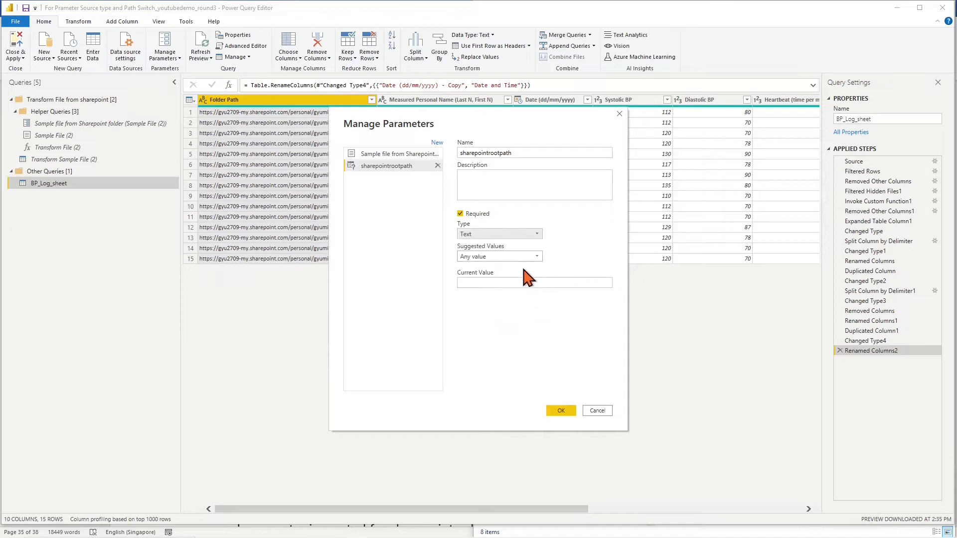
pyautogui.click(537, 256)
pyautogui.click(515, 280)
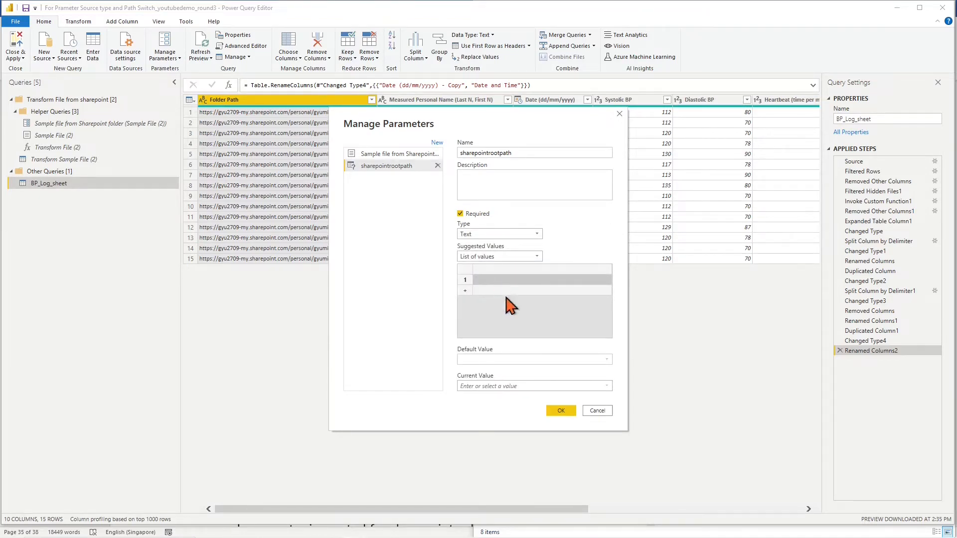
# Enter the OneDrive root and communication site root URLs from the notes as its suggested values
pyautogui.click(565, 532)
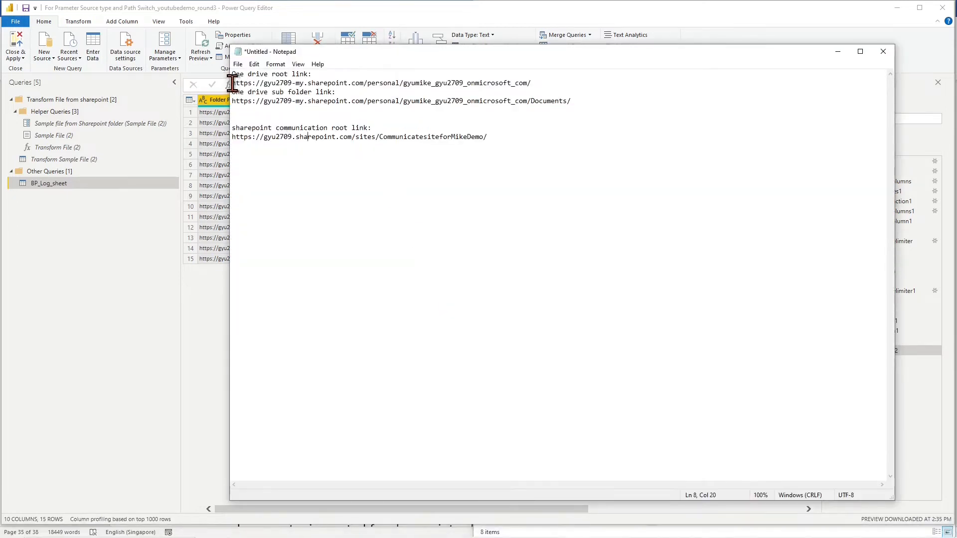
pyautogui.moveTo(232, 83); pyautogui.dragTo(532, 83)
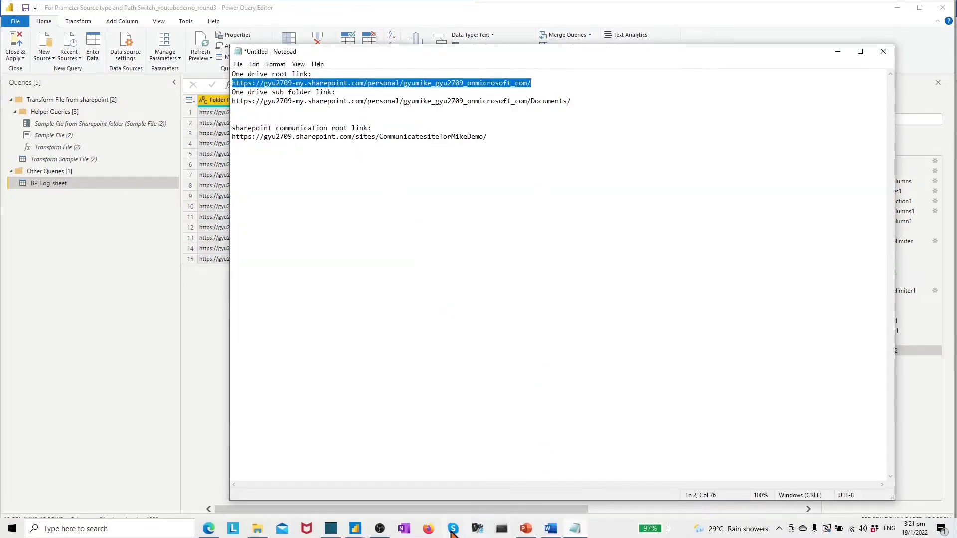
pyautogui.click(214, 402)
pyautogui.click(486, 280)
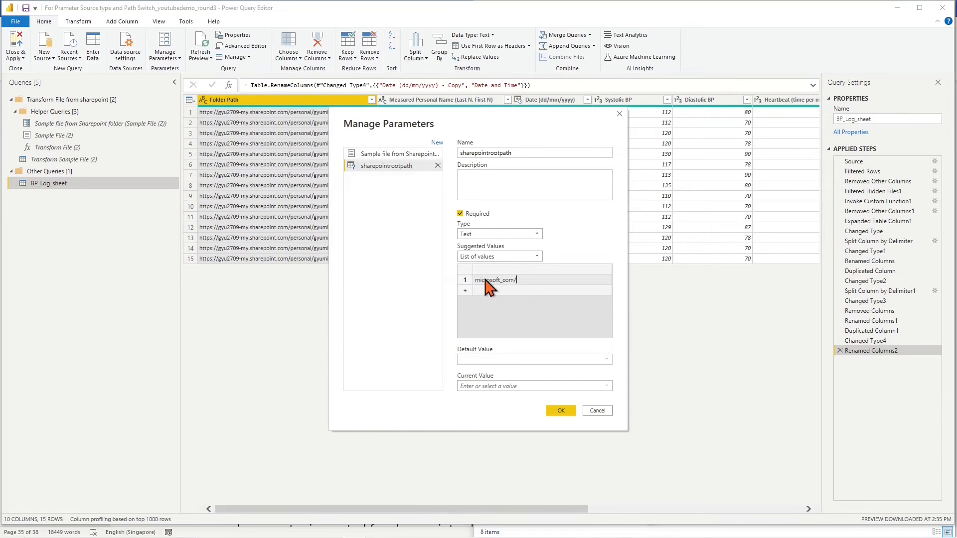
pyautogui.click(540, 356)
pyautogui.click(565, 532)
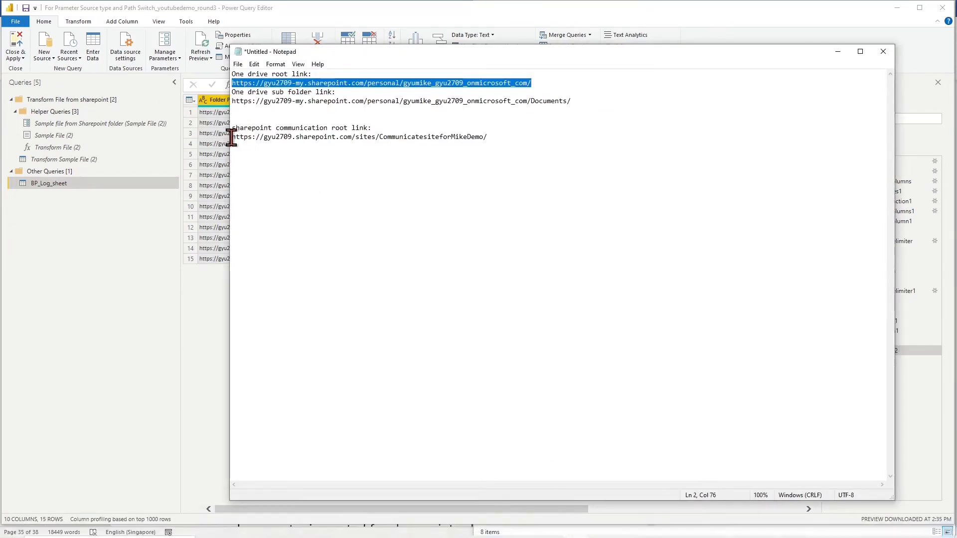
pyautogui.moveTo(232, 138); pyautogui.dragTo(506, 145)
pyautogui.hotkey('ctrl', 'c')
pyautogui.click(491, 211)
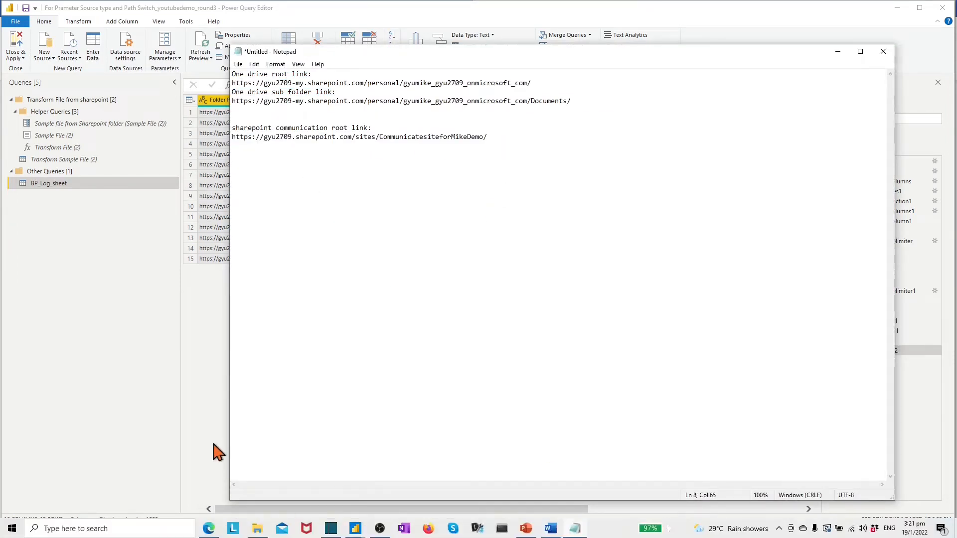
pyautogui.click(218, 452)
pyautogui.click(486, 301)
pyautogui.hotkey('ctrl', 'v')
pyautogui.click(520, 326)
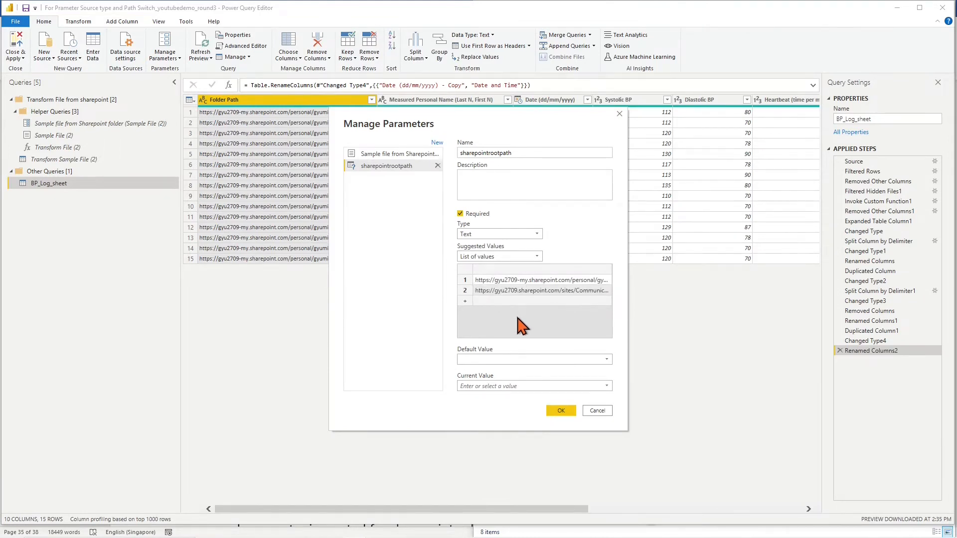
# Set the default and current values to the OneDrive root URL and save the parameter
pyautogui.click(607, 360)
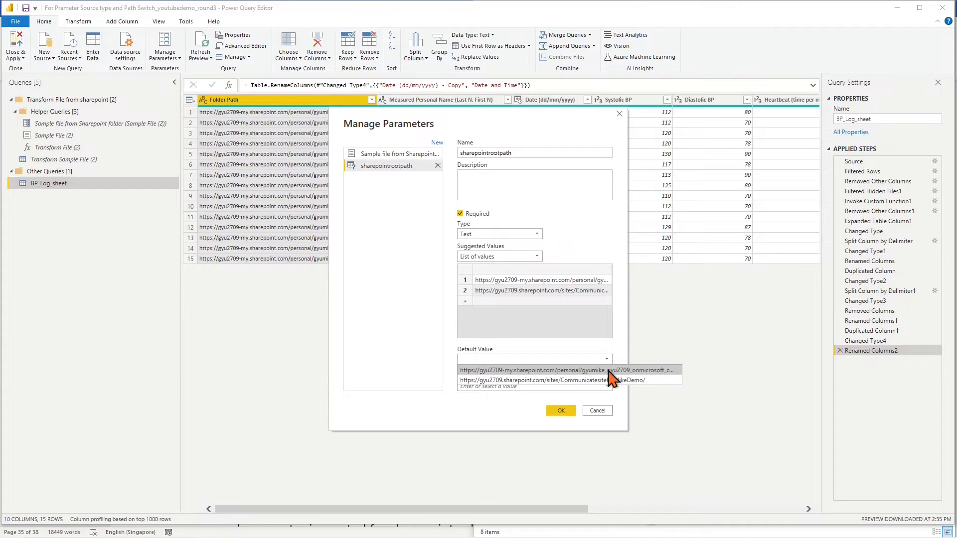
pyautogui.click(608, 370)
pyautogui.click(606, 387)
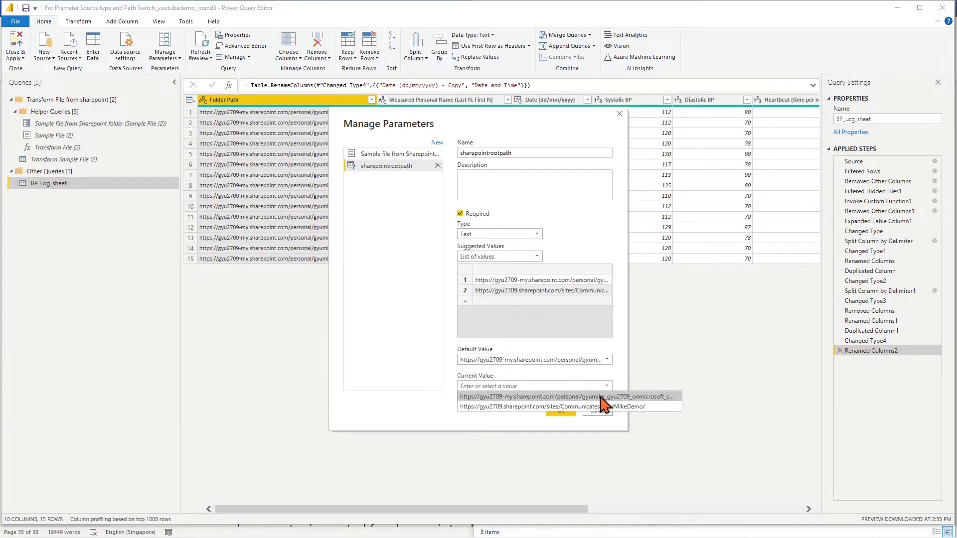
pyautogui.click(601, 396)
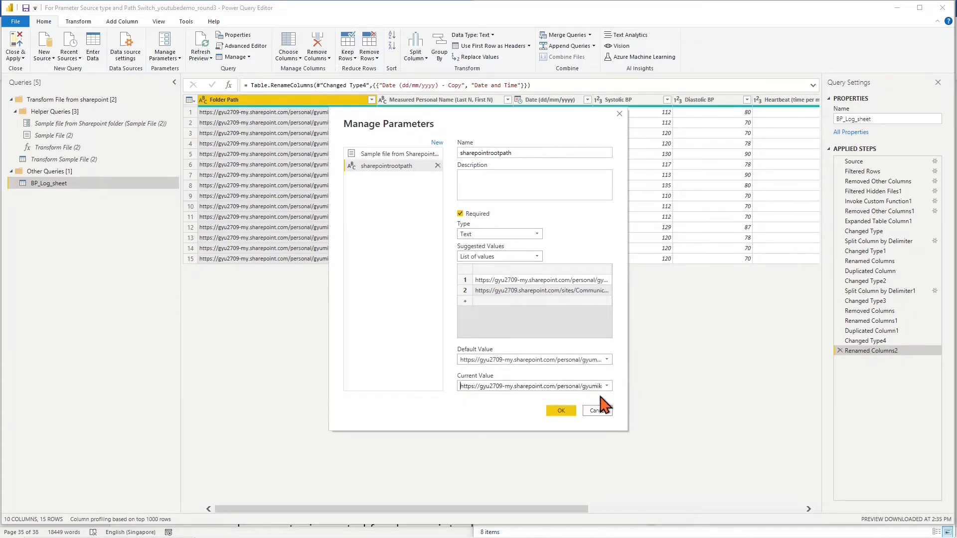
pyautogui.click(561, 410)
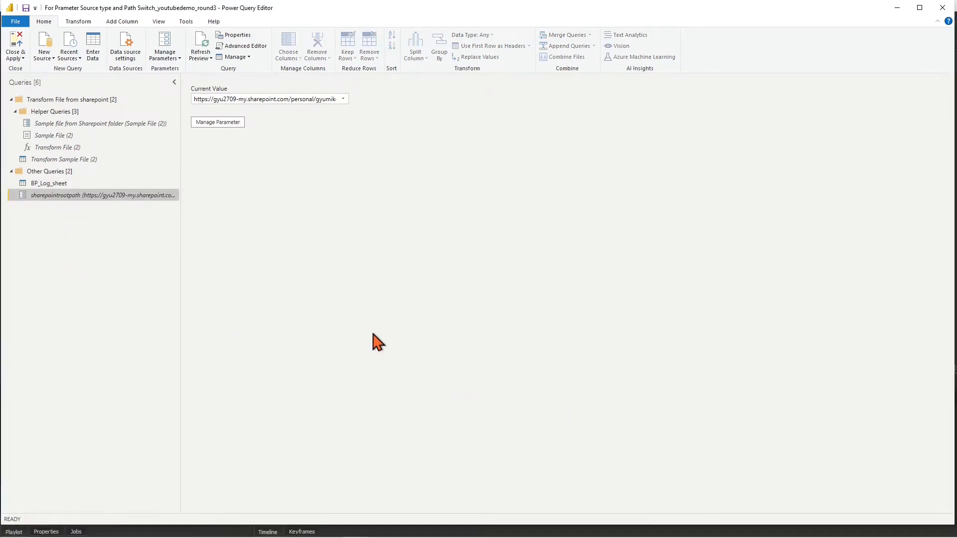
# Add a new Text parameter named SharepointsubfolderPath with suggested values limited to a list
pyautogui.click(165, 59)
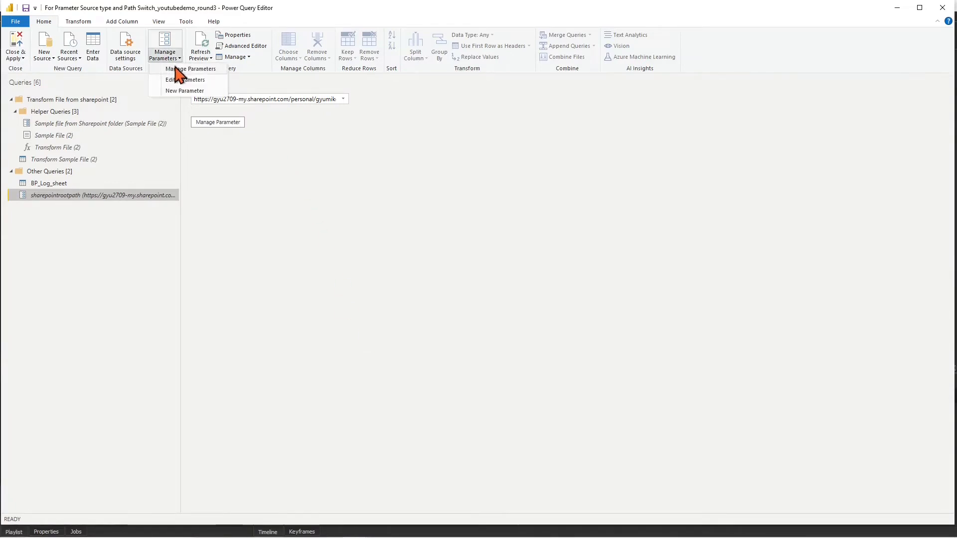
pyautogui.click(178, 70)
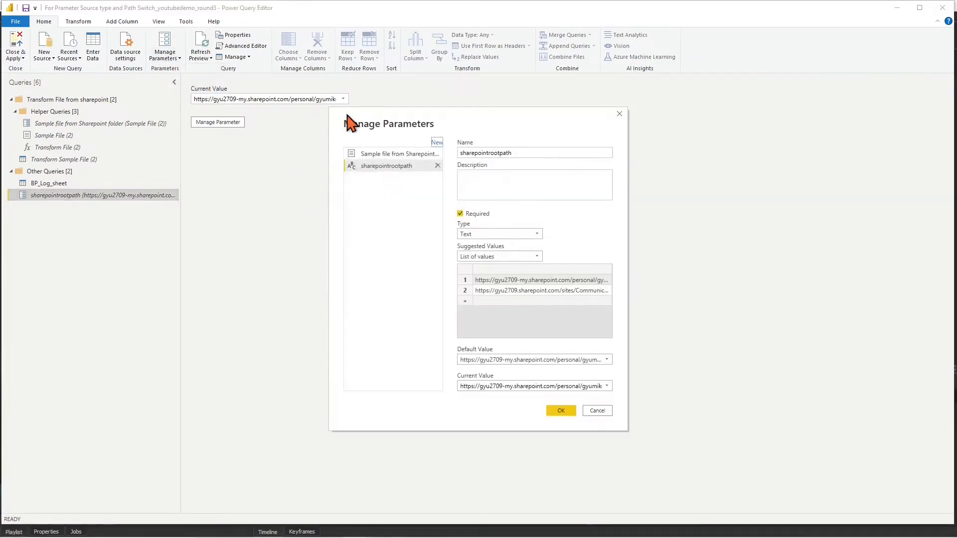
pyautogui.click(437, 143)
pyautogui.doubleClick(499, 152)
pyautogui.write('SharepointsubfolderPath')
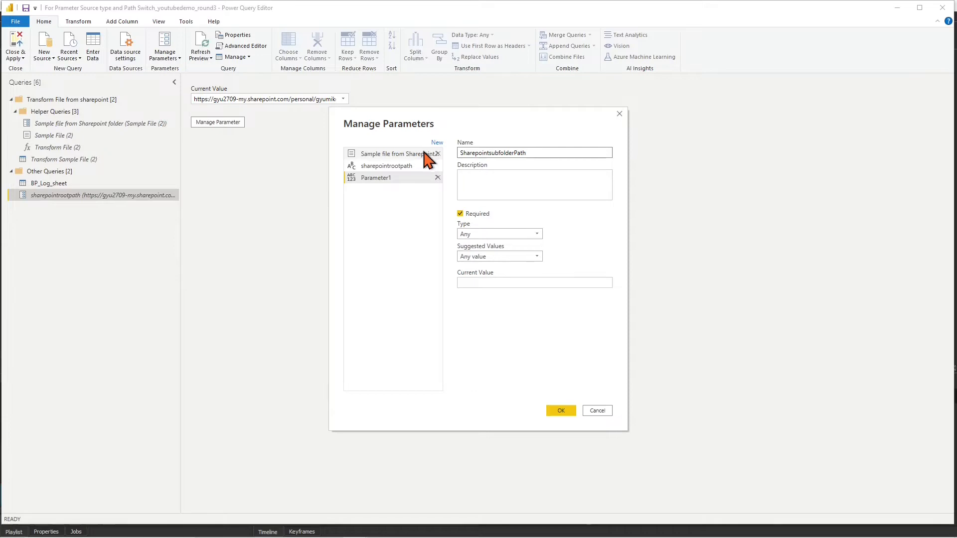
pyautogui.click(536, 234)
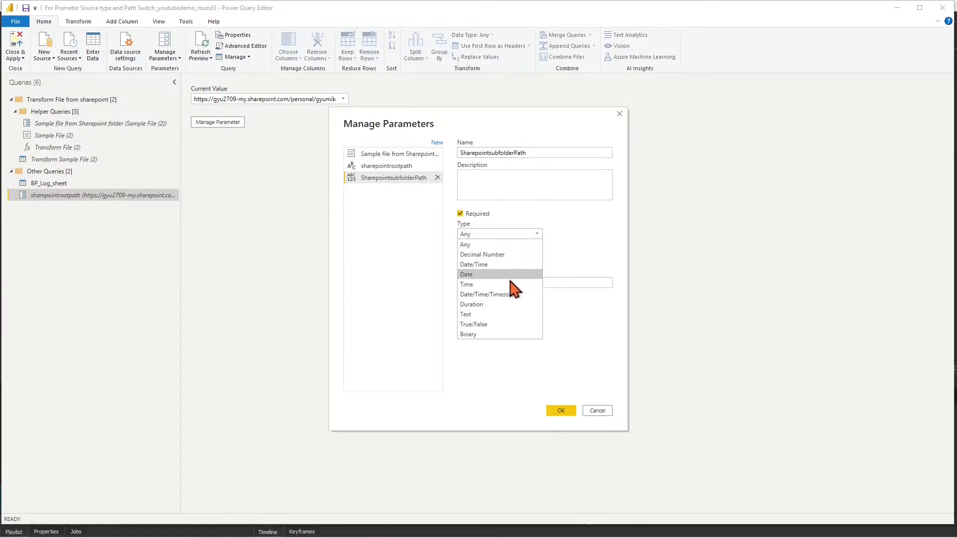
pyautogui.click(509, 315)
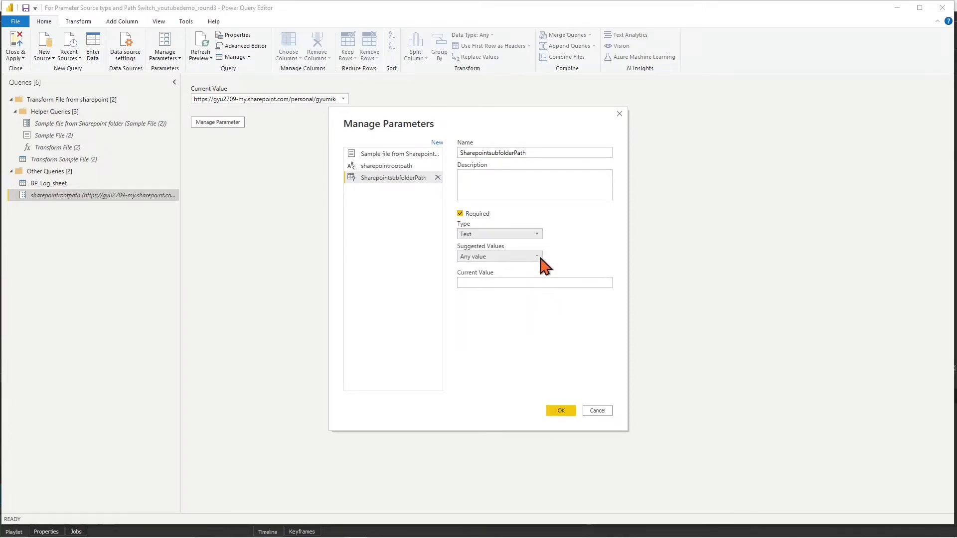
pyautogui.click(537, 256)
pyautogui.click(515, 277)
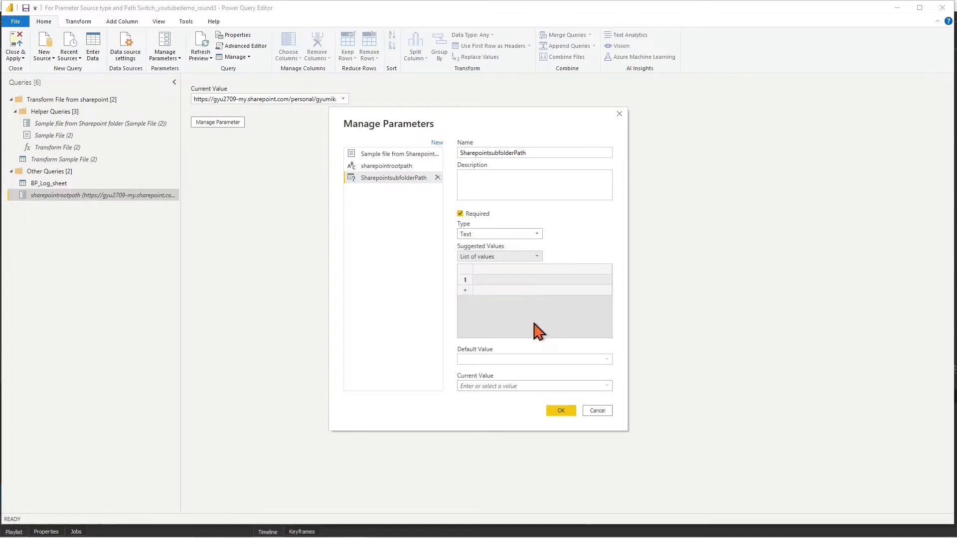
# Copy the OneDrive sub-folder link from the notes and return to the parameter settings
pyautogui.click(577, 528)
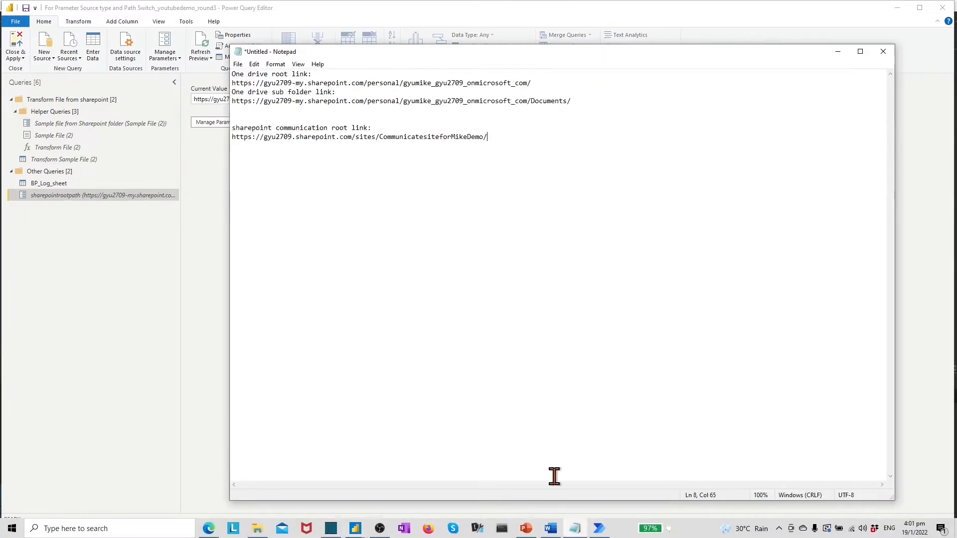
pyautogui.moveTo(234, 109); pyautogui.dragTo(223, 99)
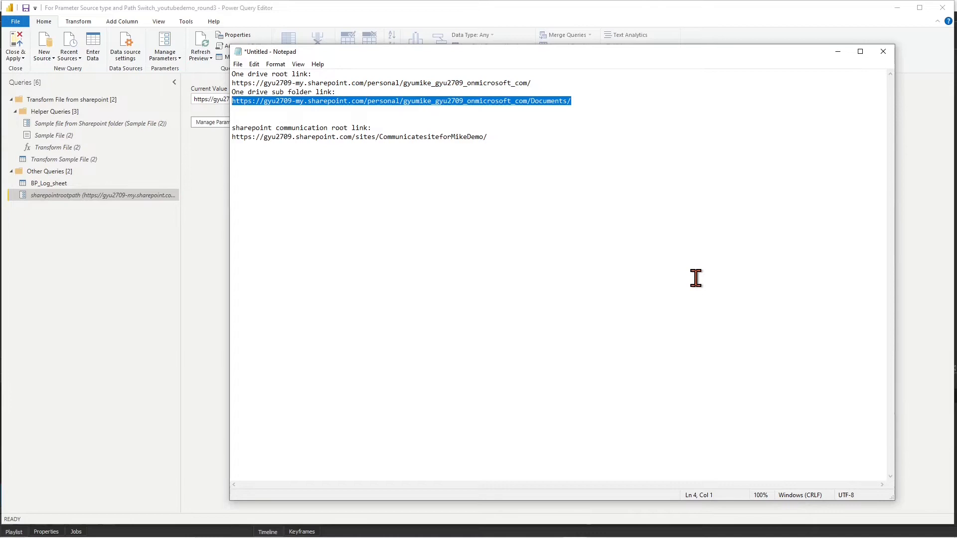
pyautogui.moveTo(495, 537)
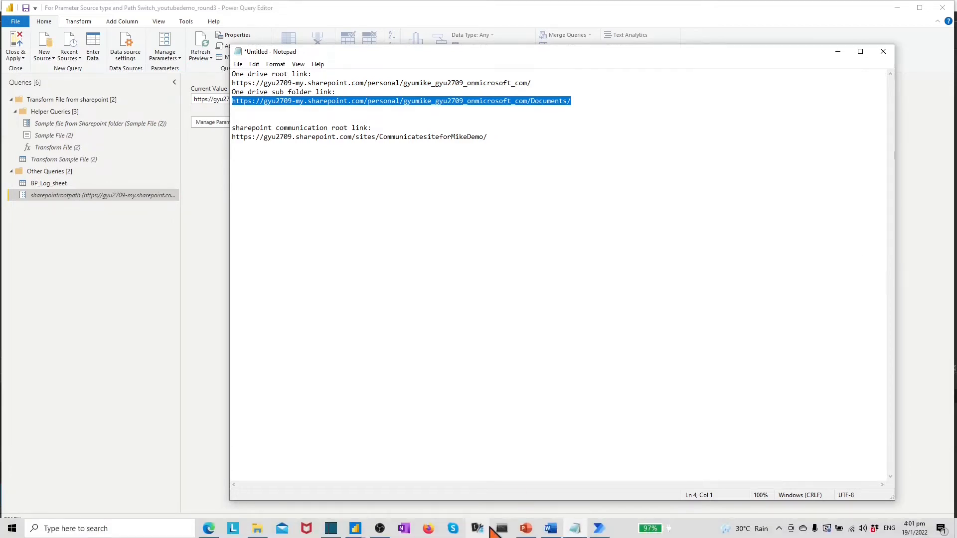
pyautogui.click(364, 531)
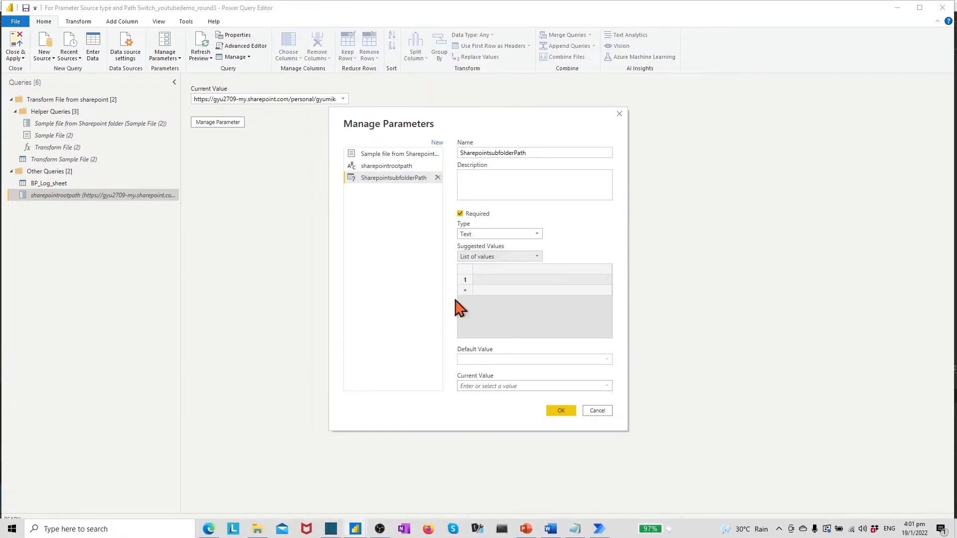
# Paste the OneDrive sub-folder link as the suggested value, make it default and current, and save
pyautogui.click(479, 280)
pyautogui.rightClick(480, 280)
pyautogui.click(512, 324)
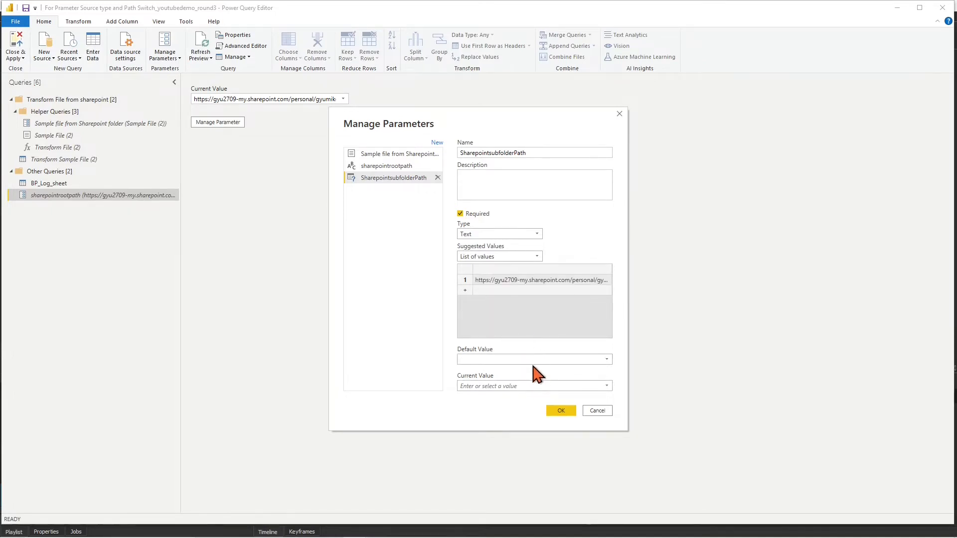
pyautogui.click(605, 361)
pyautogui.click(606, 371)
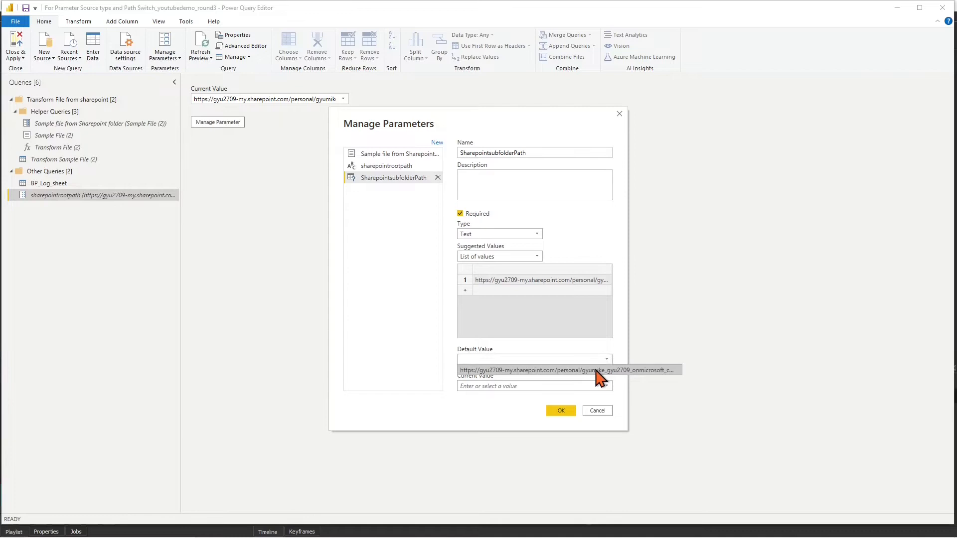
pyautogui.click(607, 386)
pyautogui.click(594, 397)
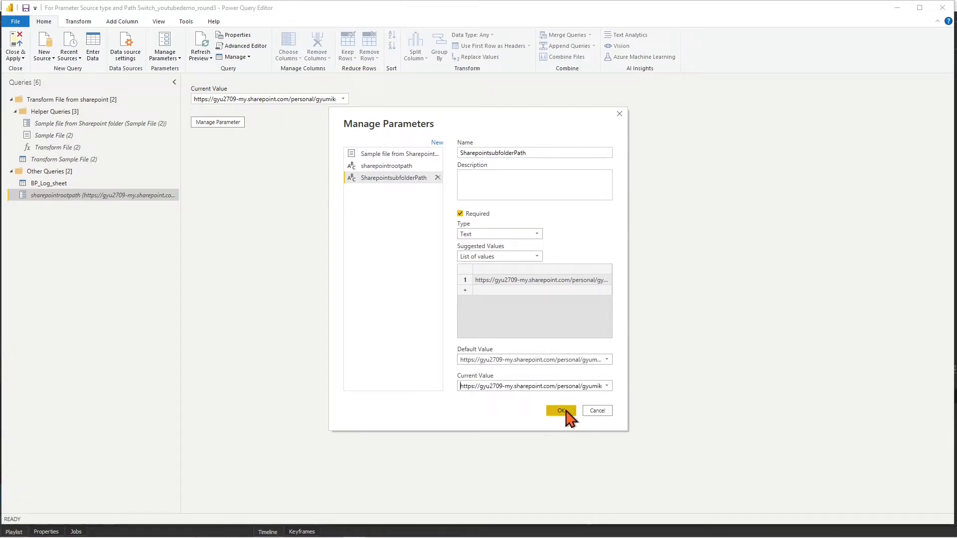
pyautogui.click(565, 412)
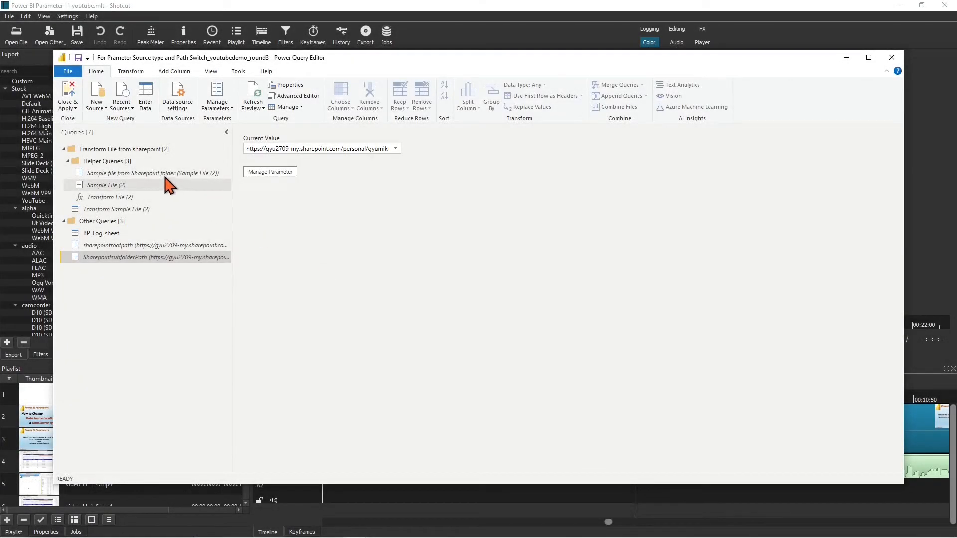
# In BP_Log_sheet's Advanced Editor, replace the hard-coded Source URL with #"sharepointrootpath"
pyautogui.click(107, 236)
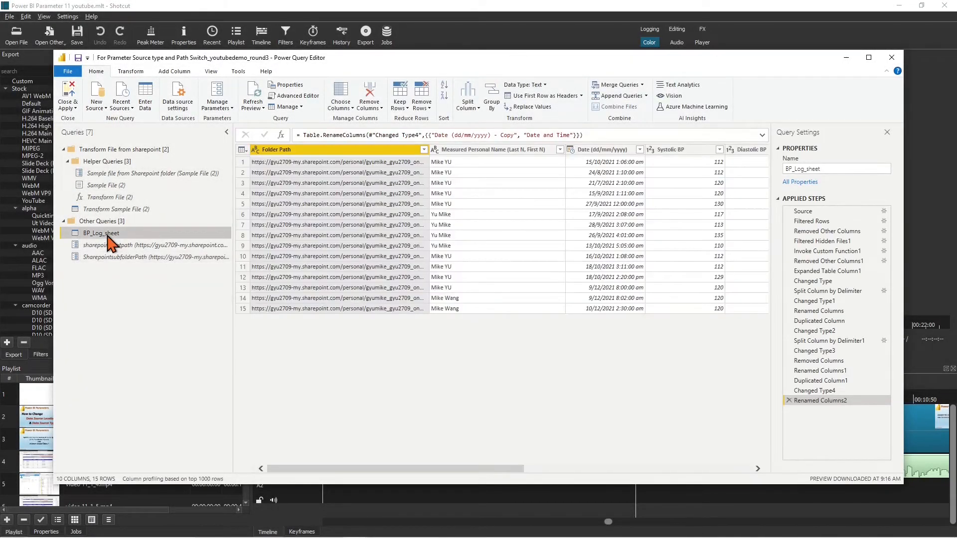
pyautogui.click(303, 96)
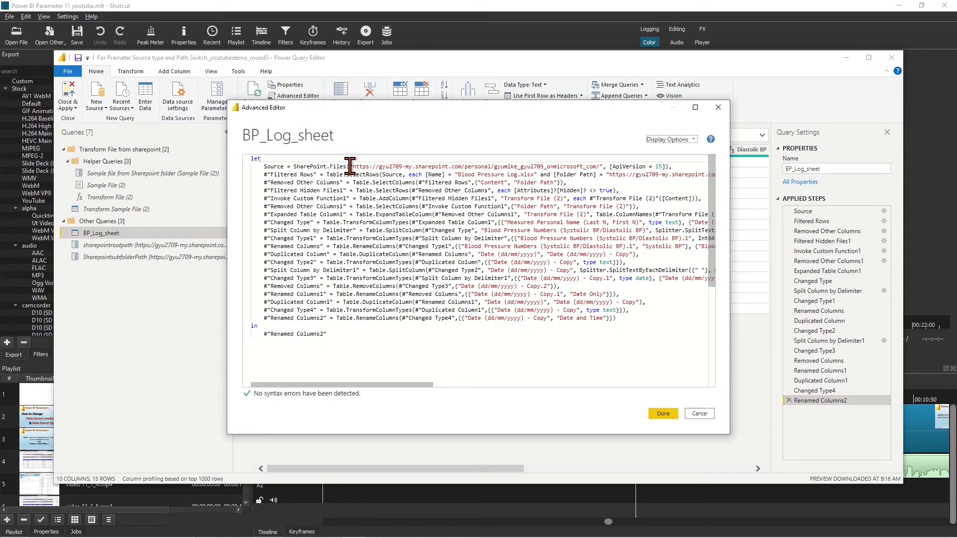
pyautogui.moveTo(349, 166); pyautogui.dragTo(668, 167)
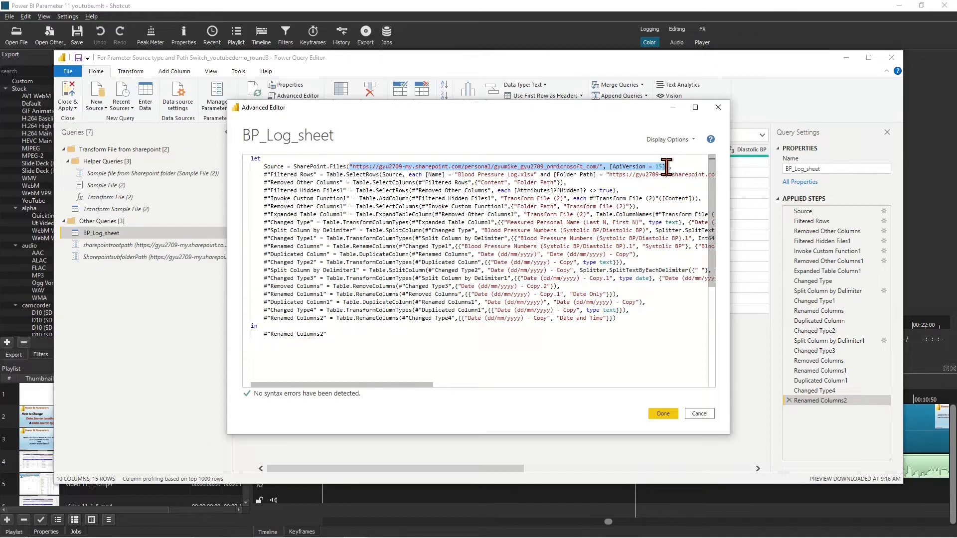
pyautogui.write('#')
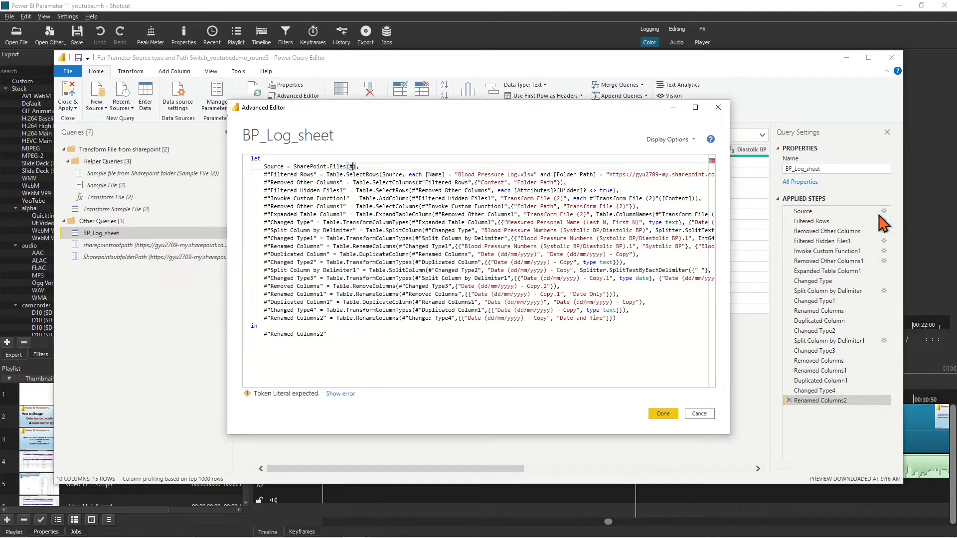
pyautogui.write('"')
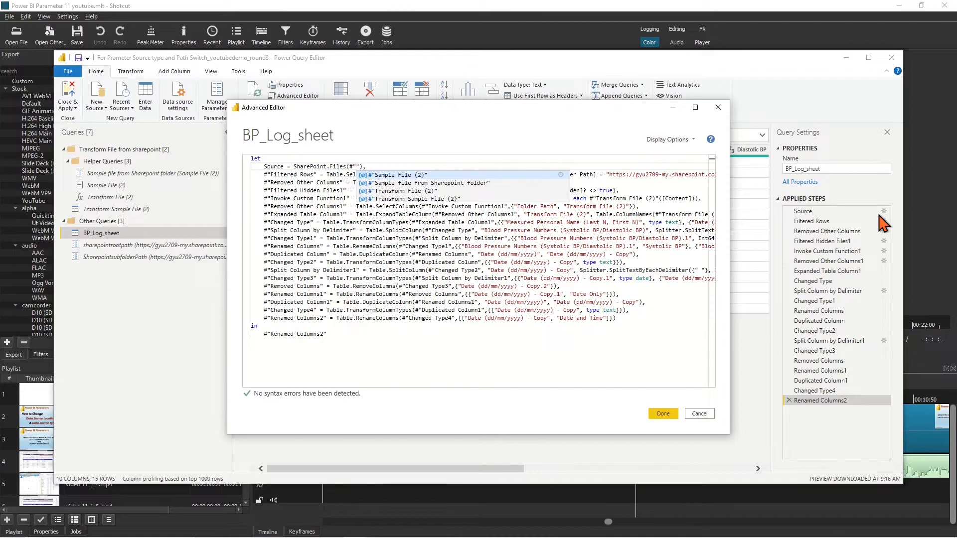
pyautogui.write('shar')
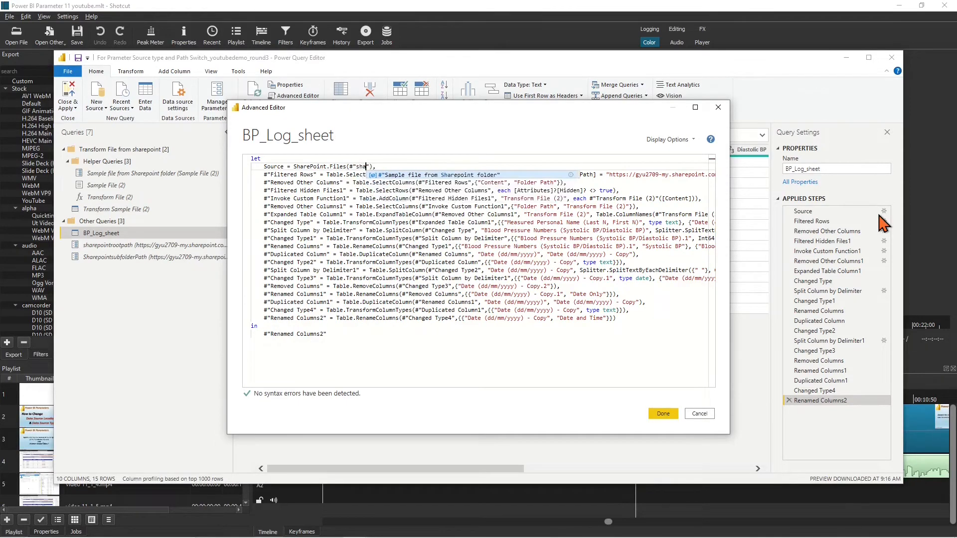
pyautogui.write('epoint')
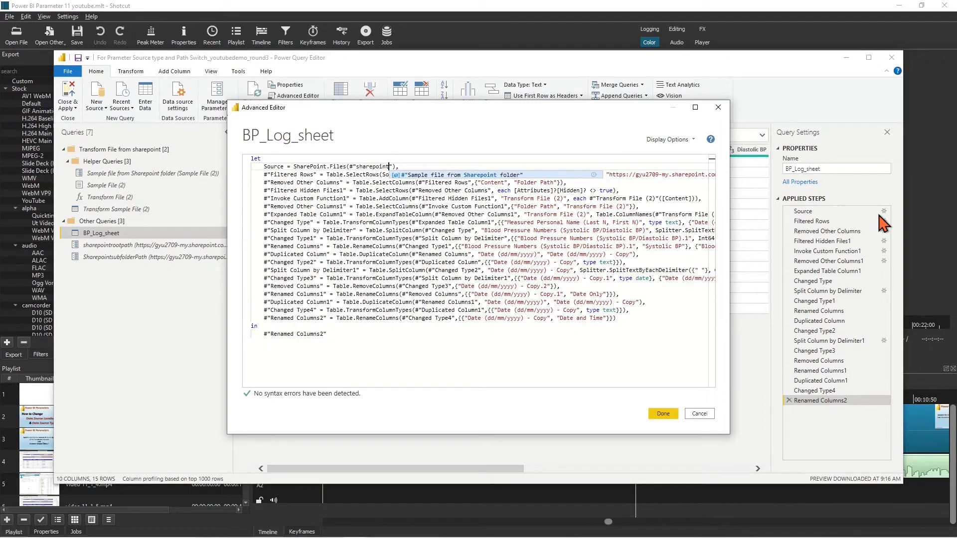
pyautogui.write('rootpath')
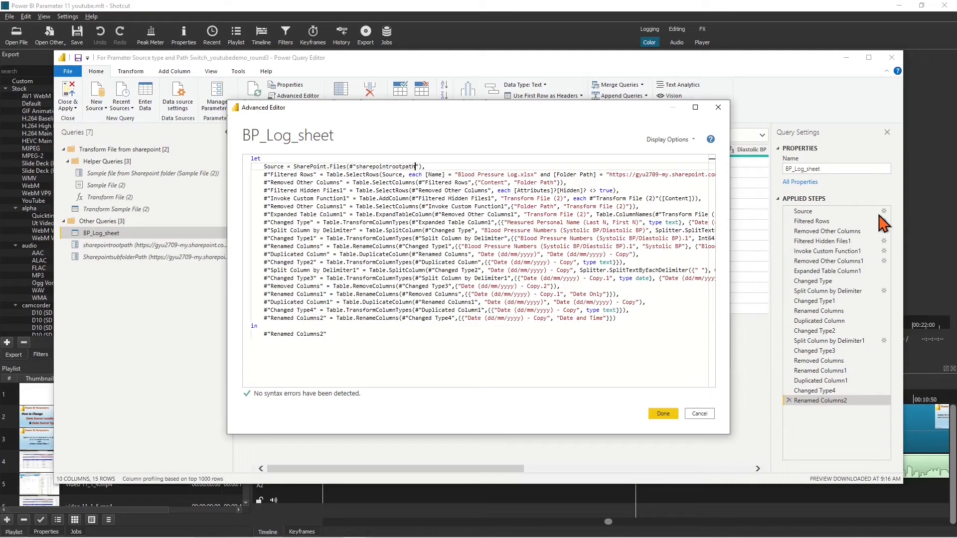
# Replace the hard-coded Folder Path link with #"SharepointsubfolderPath", save the code, and close and apply
pyautogui.click(508, 355)
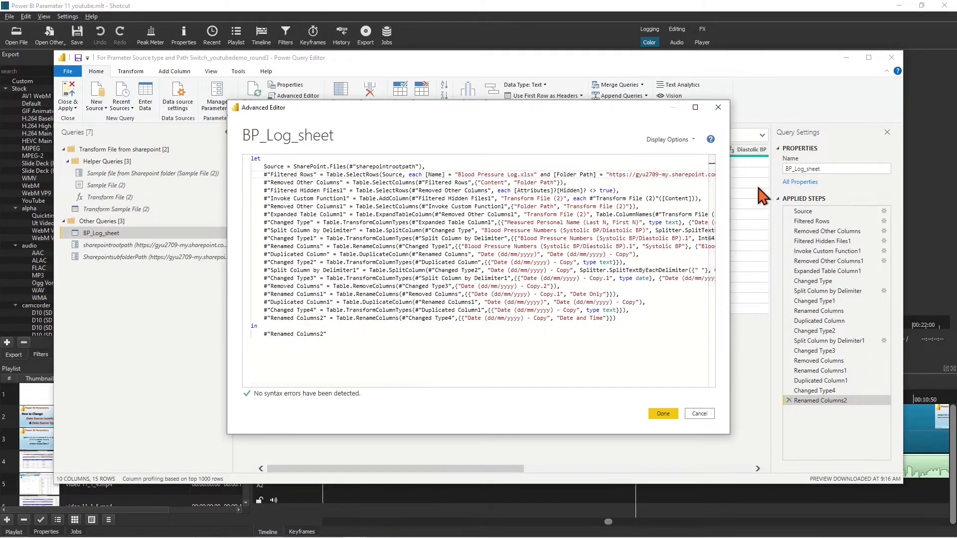
pyautogui.hotkey('shift', 'Right')
pyautogui.hotkey('shift', 'Right')
pyautogui.hotkey('shift', 'Right')
pyautogui.hotkey('shift', 'Right')
pyautogui.hotkey('shift', 'Right')
pyautogui.hotkey('shift', 'Right')
pyautogui.hotkey('shift', 'Right')
pyautogui.hotkey('shift', 'Right')
pyautogui.hotkey('shift', 'Right')
pyautogui.hotkey('shift', 'Right')
pyautogui.hotkey('shift', 'Right')
pyautogui.hotkey('shift', 'Right')
pyautogui.hotkey('shift', 'Right')
pyautogui.hotkey('shift', 'Right')
pyautogui.hotkey('shift', 'Right')
pyautogui.hotkey('shift', 'Right')
pyautogui.hotkey('shift', 'Right')
pyautogui.hotkey('shift', 'Right')
pyautogui.hotkey('shift', 'Right')
pyautogui.hotkey('shift', 'Right')
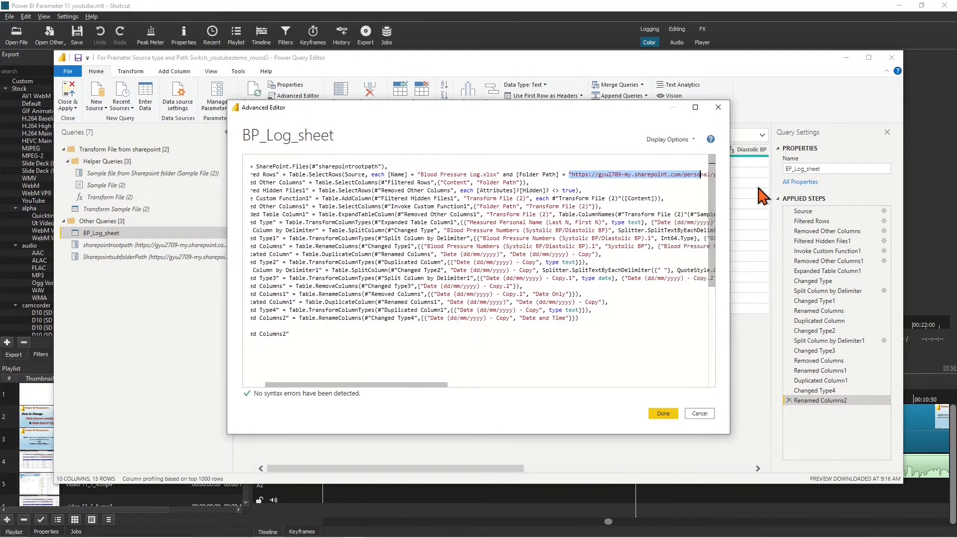
pyautogui.hotkey('shift', 'Right')
pyautogui.hotkey('shift', 'Right')
pyautogui.hotkey('shift', 'Right')
pyautogui.hotkey('shift', 'Right')
pyautogui.hotkey('shift', 'Right')
pyautogui.hotkey('shift', 'Right')
pyautogui.hotkey('shift', 'Right')
pyautogui.hotkey('shift', 'Right')
pyautogui.hotkey('shift', 'Right')
pyautogui.hotkey('shift', 'Right')
pyautogui.hotkey('shift', 'Right')
pyautogui.hotkey('shift', 'Right')
pyautogui.hotkey('shift', 'Right')
pyautogui.hotkey('shift', 'Right')
pyautogui.hotkey('shift', 'Right')
pyautogui.hotkey('shift', 'Right')
pyautogui.hotkey('shift', 'Right')
pyautogui.hotkey('shift', 'Right')
pyautogui.hotkey('shift', 'Right')
pyautogui.hotkey('shift', 'Right')
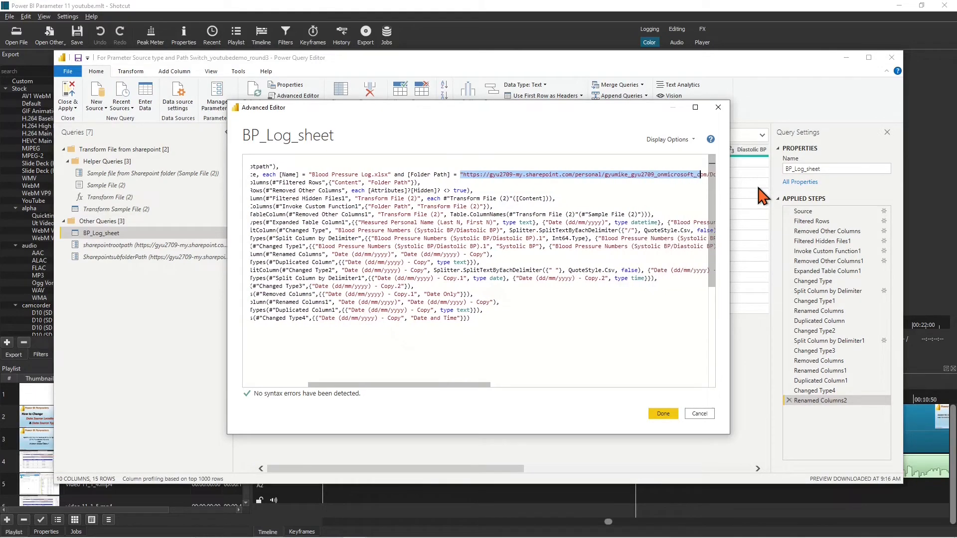
pyautogui.hotkey('shift', 'Right')
pyautogui.hotkey('shift', 'Right')
pyautogui.hotkey('shift', 'Right')
pyautogui.hotkey('shift', 'Right')
pyautogui.hotkey('shift', 'Right')
pyautogui.hotkey('shift', 'Right')
pyautogui.hotkey('shift', 'Right')
pyautogui.hotkey('shift', 'Right')
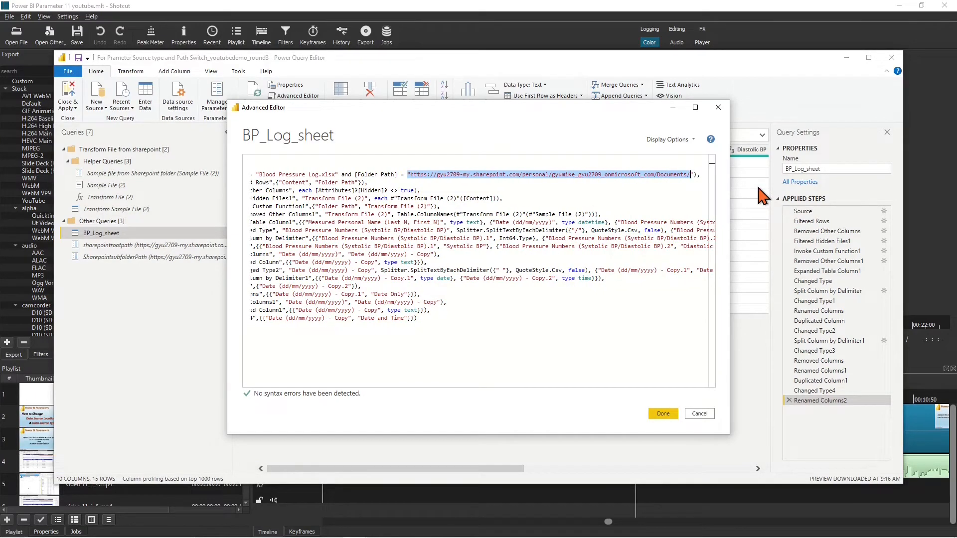
pyautogui.press('Delete')
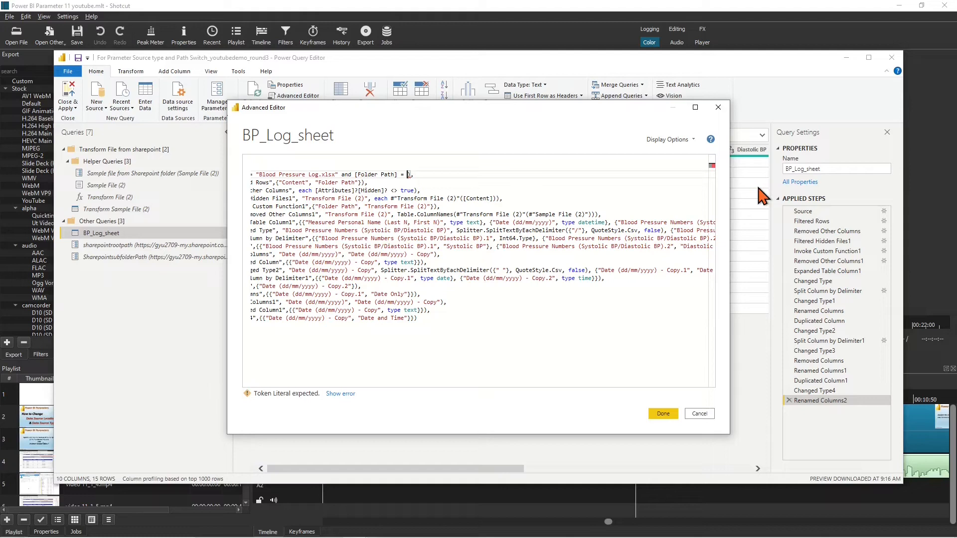
pyautogui.write('#"')
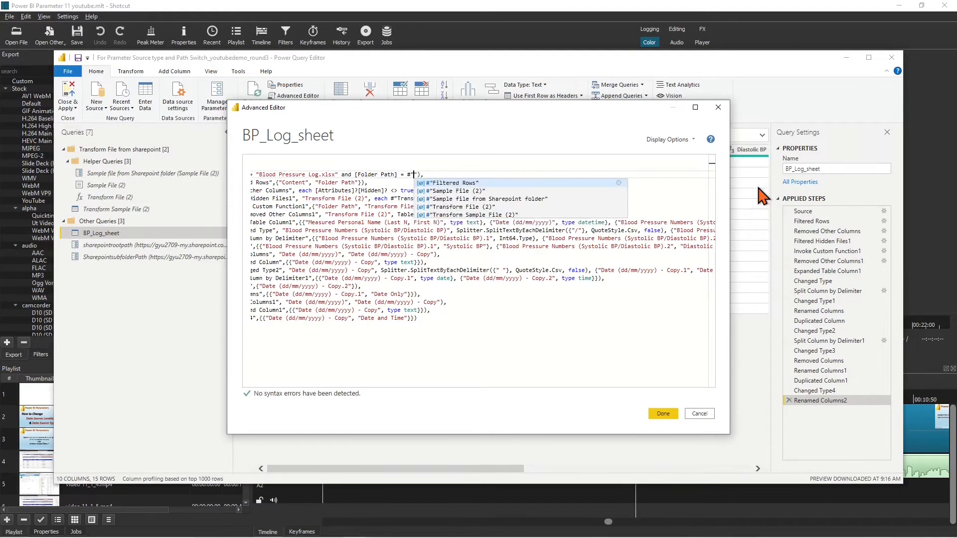
pyautogui.write('Sharepoint')
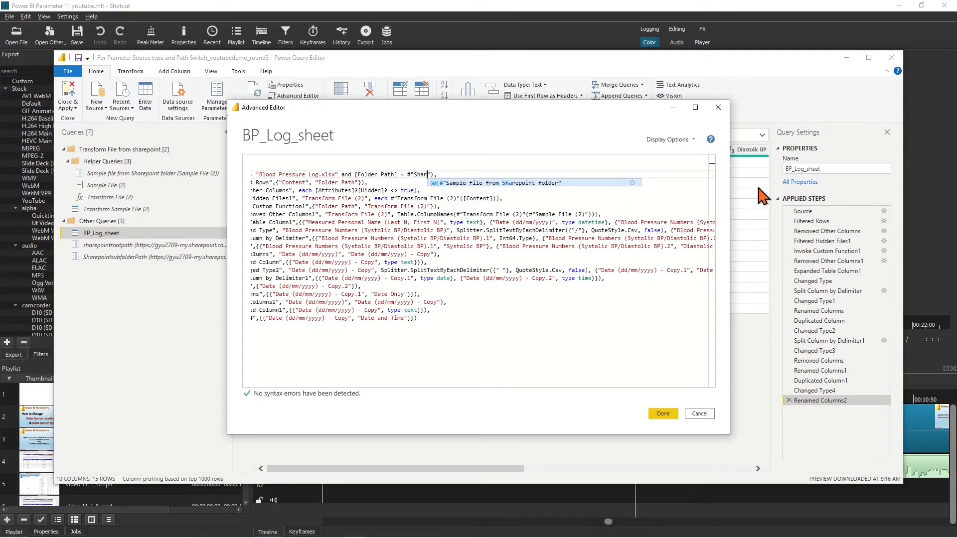
pyautogui.write('subfolderPath')
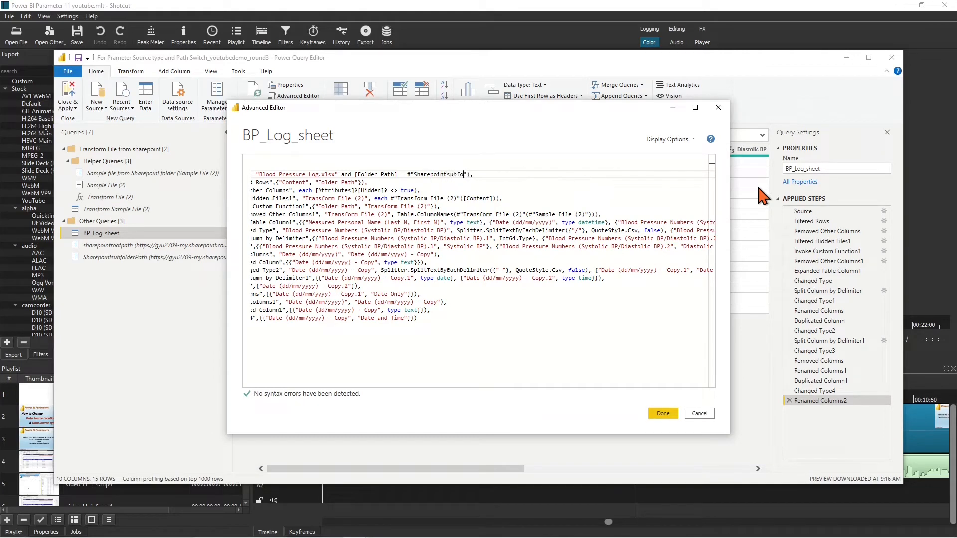
pyautogui.click(556, 341)
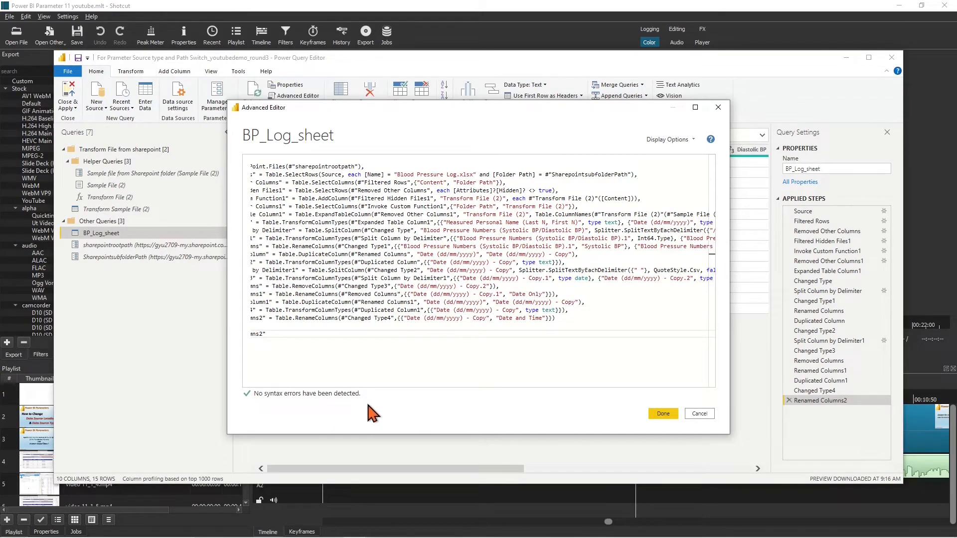
pyautogui.click(662, 413)
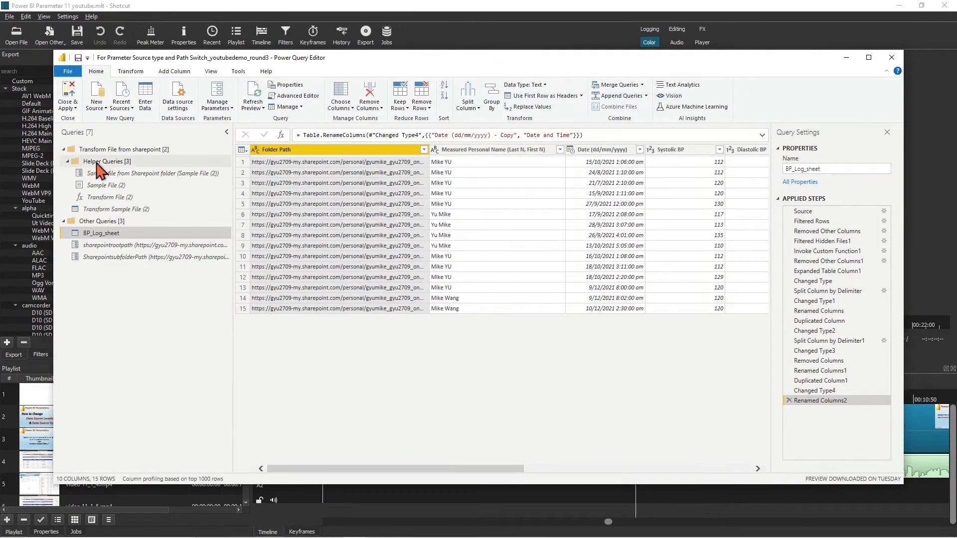
pyautogui.click(68, 91)
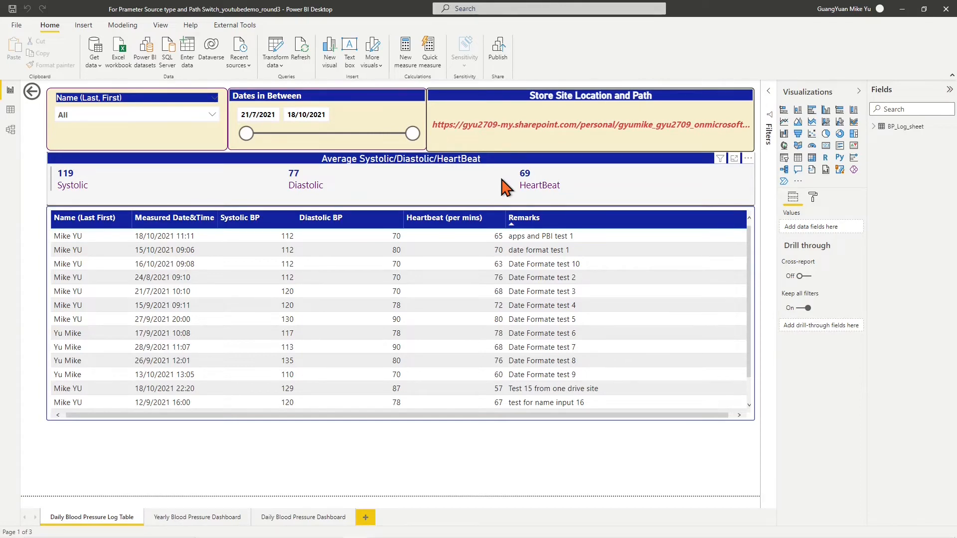
# Switch the sharepointrootpath parameter to the communication site URL and apply the pending changes
pyautogui.click(276, 66)
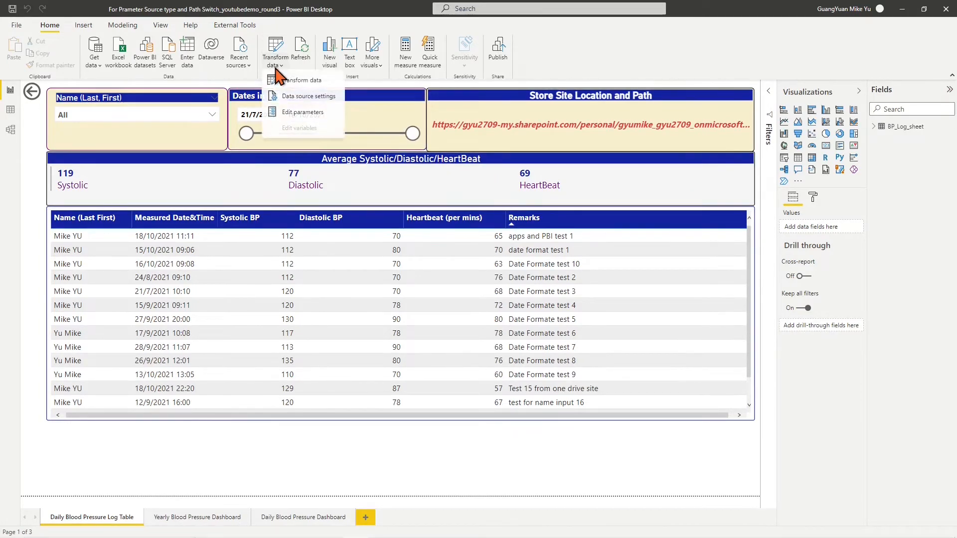
pyautogui.click(294, 111)
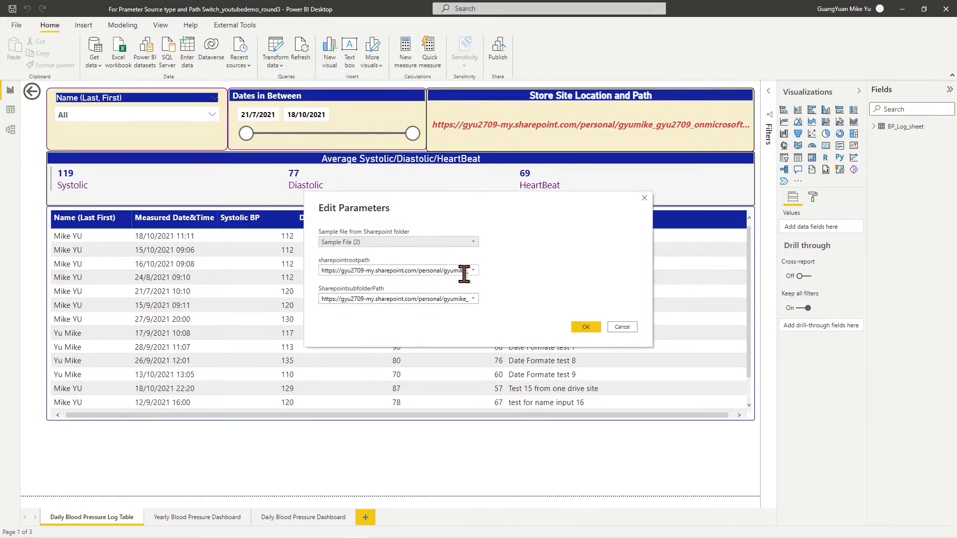
pyautogui.click(473, 271)
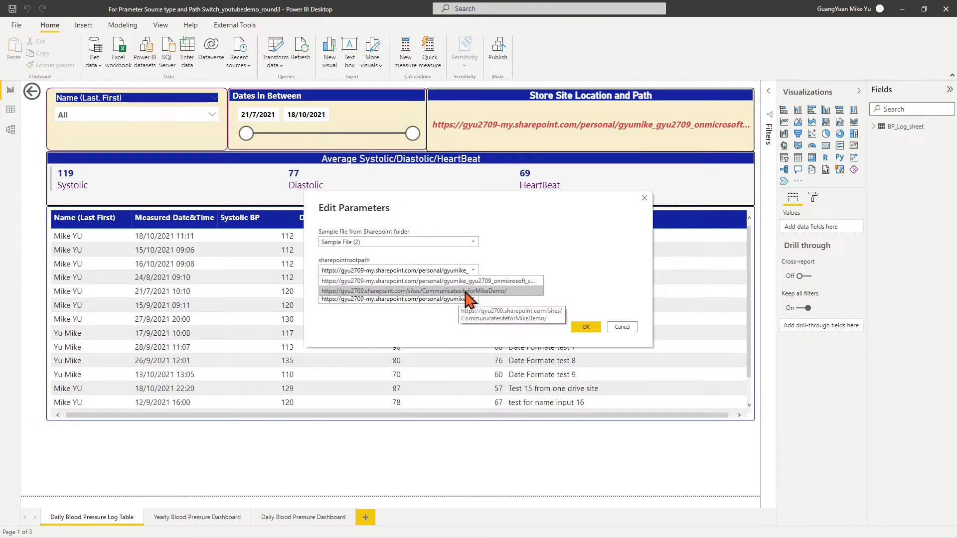
pyautogui.click(466, 292)
pyautogui.click(587, 327)
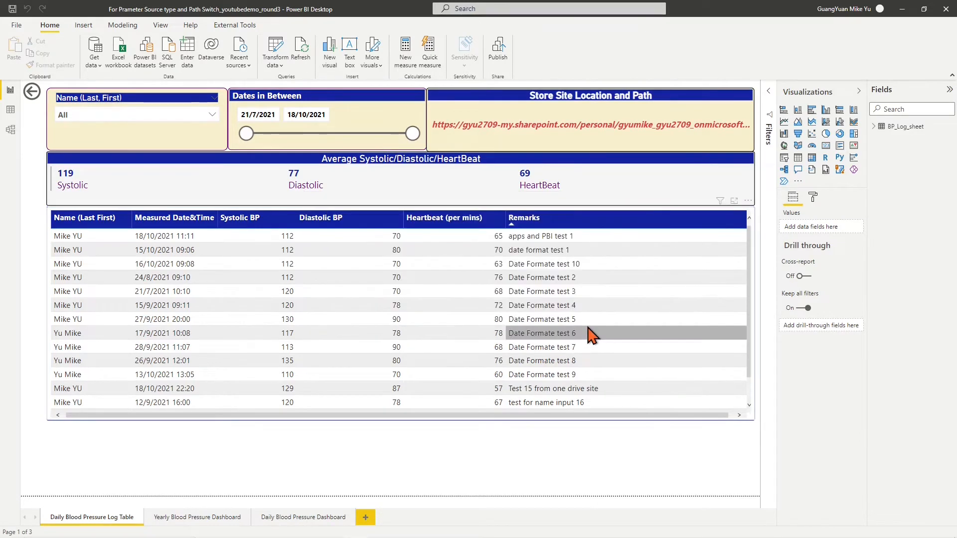
pyautogui.click(658, 89)
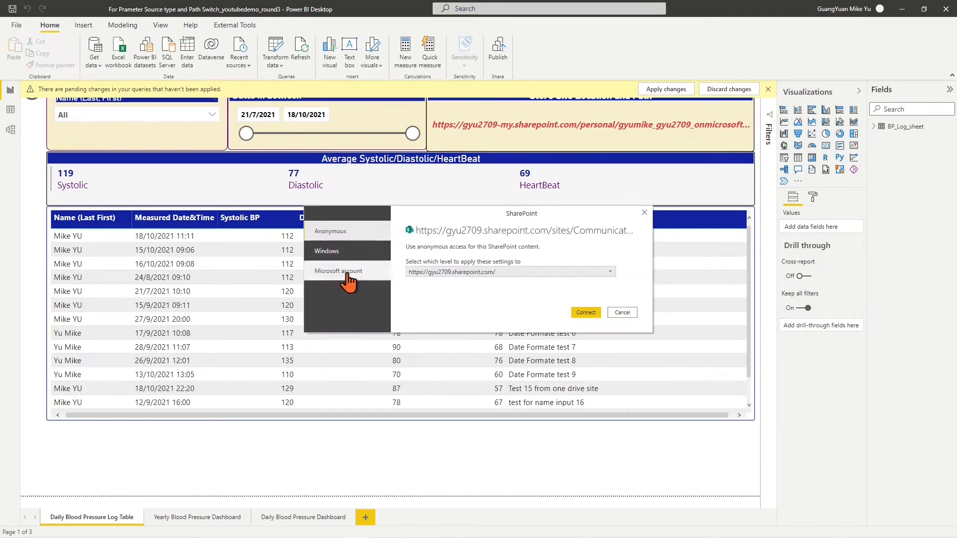
# Sign in with the Microsoft account at the communication site level and connect to SharePoint
pyautogui.click(346, 273)
pyautogui.click(610, 288)
pyautogui.click(578, 315)
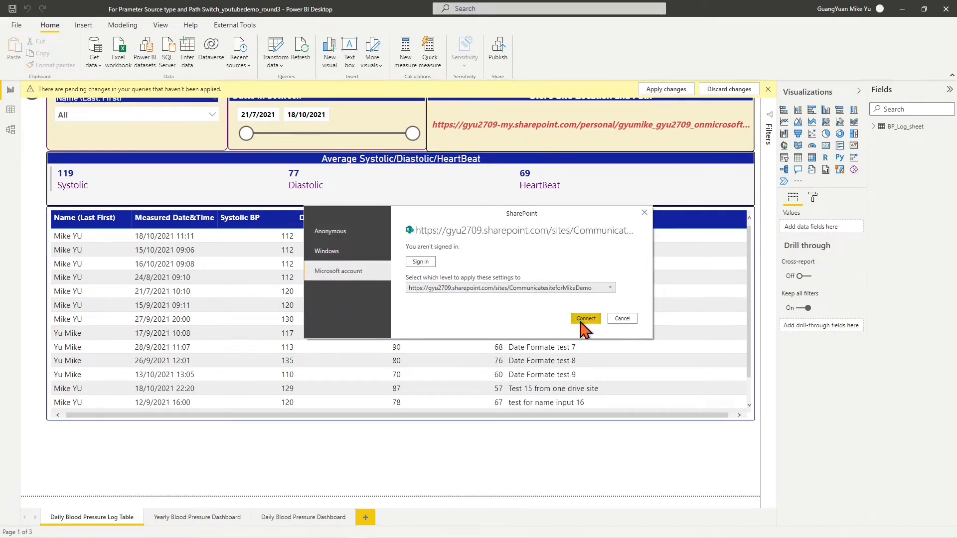
pyautogui.click(584, 319)
pyautogui.click(422, 288)
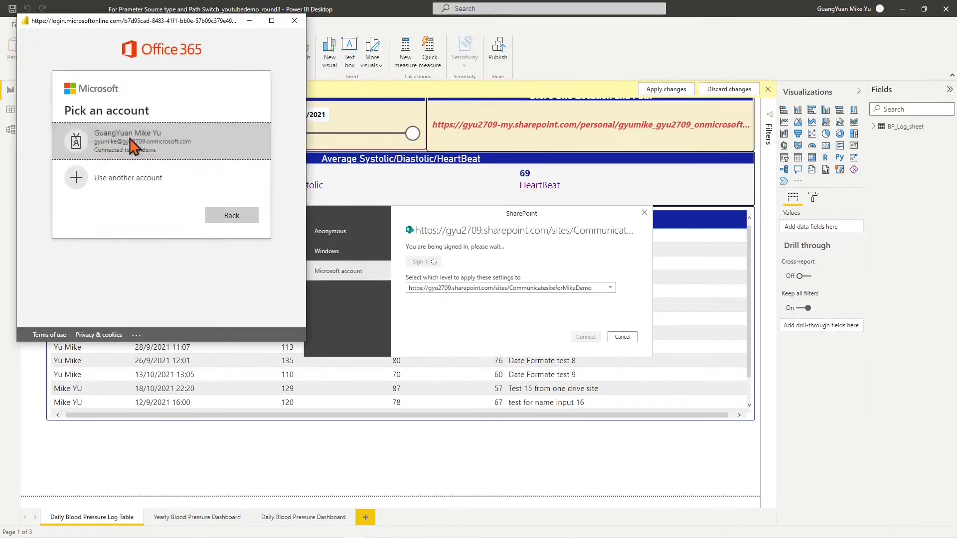
pyautogui.click(134, 146)
pyautogui.click(592, 338)
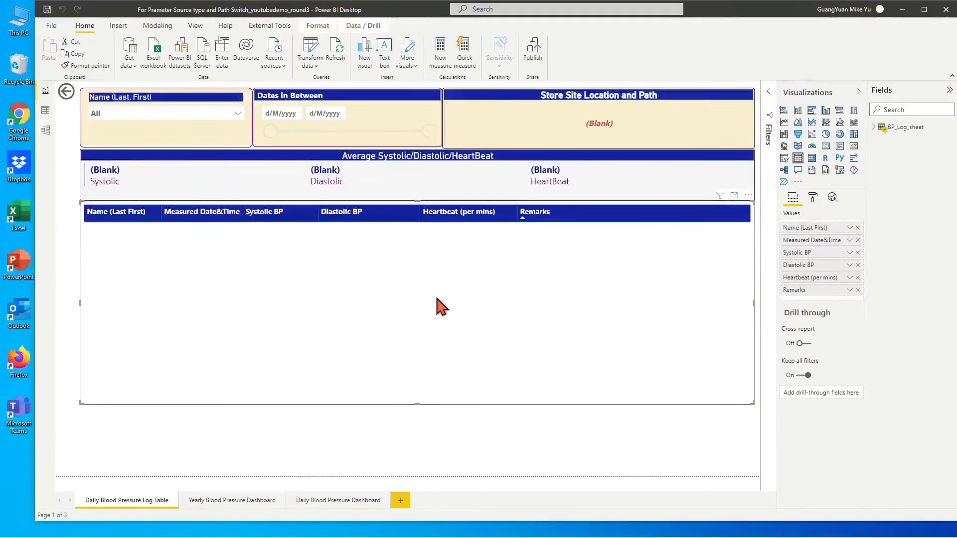
# Open BP_Log_sheet's Source step and select the Folder Path cell of Blood Pressure Log.xlsx
pyautogui.click(316, 67)
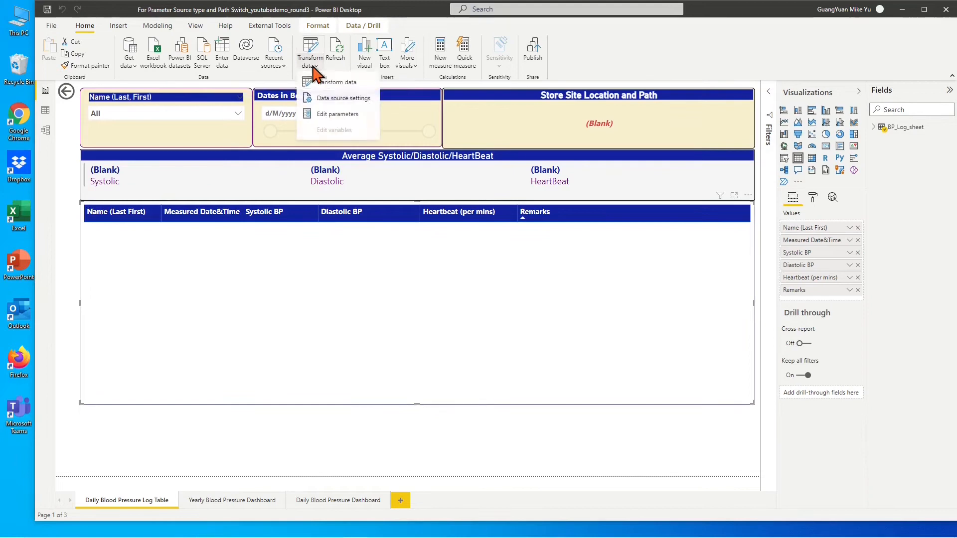
pyautogui.click(321, 83)
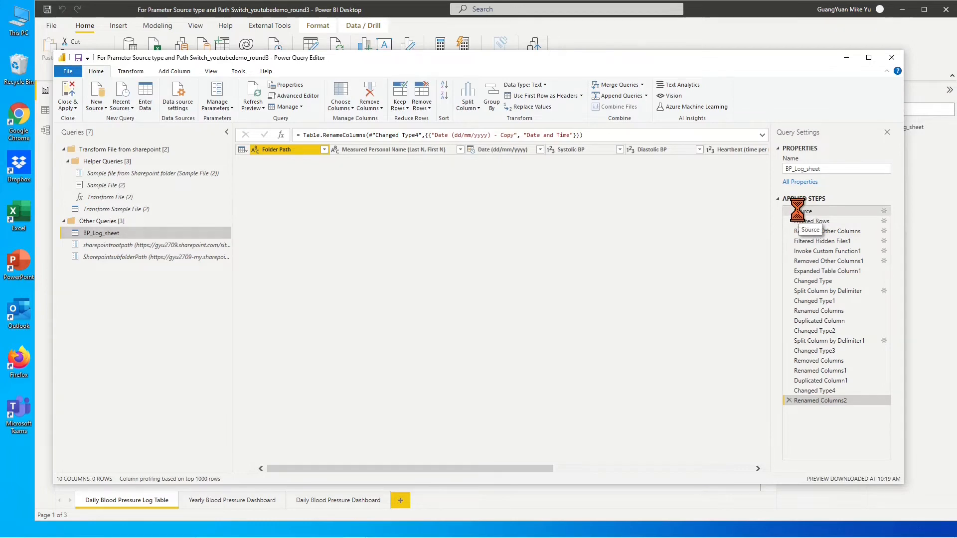
pyautogui.click(799, 211)
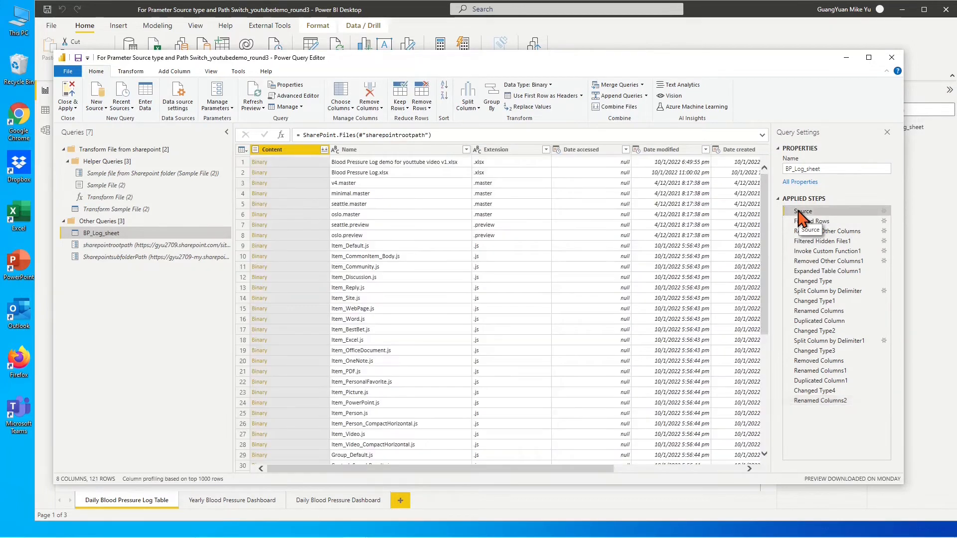
pyautogui.click(380, 174)
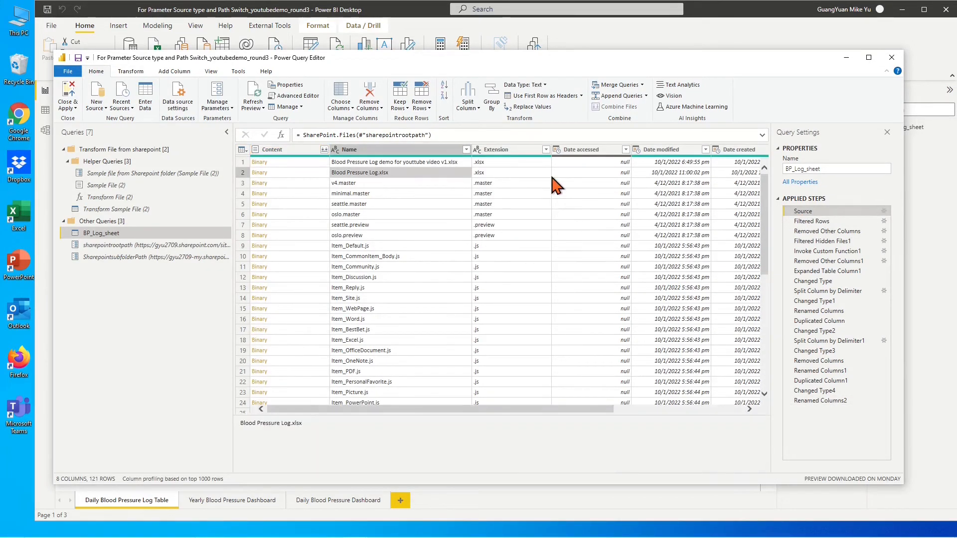
pyautogui.press('Right')
pyautogui.press('Right')
pyautogui.press('Right')
pyautogui.press('Right')
pyautogui.press('Right')
pyautogui.press('Right')
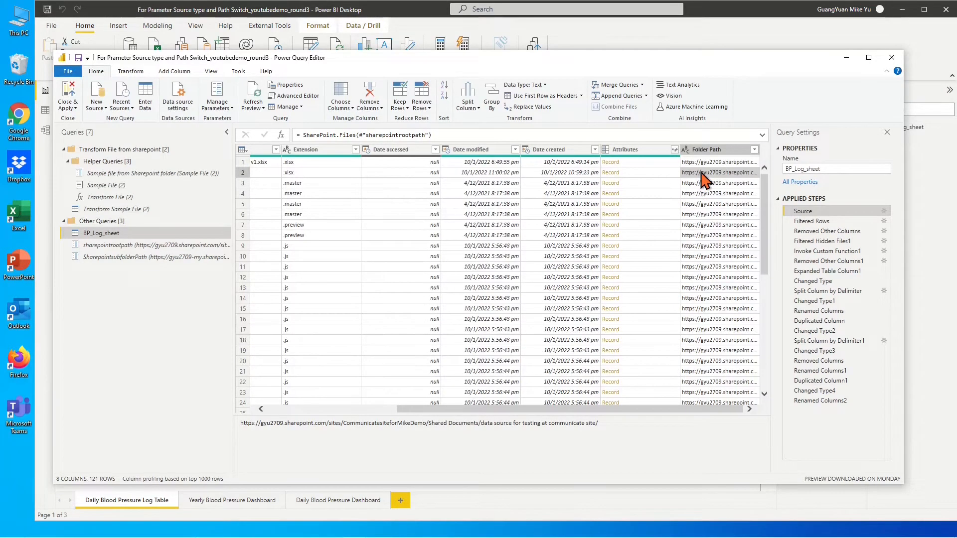
# Copy the communication site folder path into the Notepad path notes, then return to the editor
pyautogui.moveTo(601, 424); pyautogui.dragTo(238, 425)
pyautogui.hotkey('ctrl', 'c')
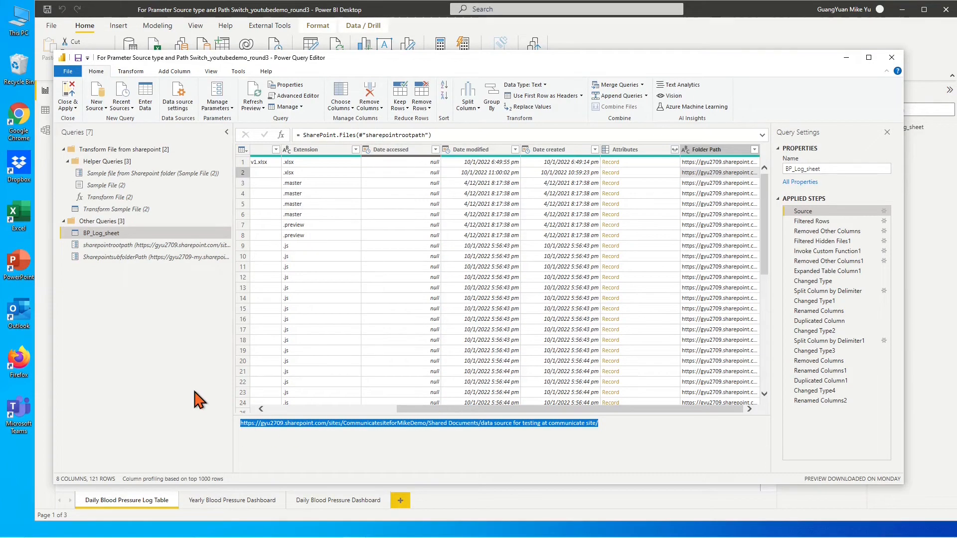
pyautogui.click(513, 519)
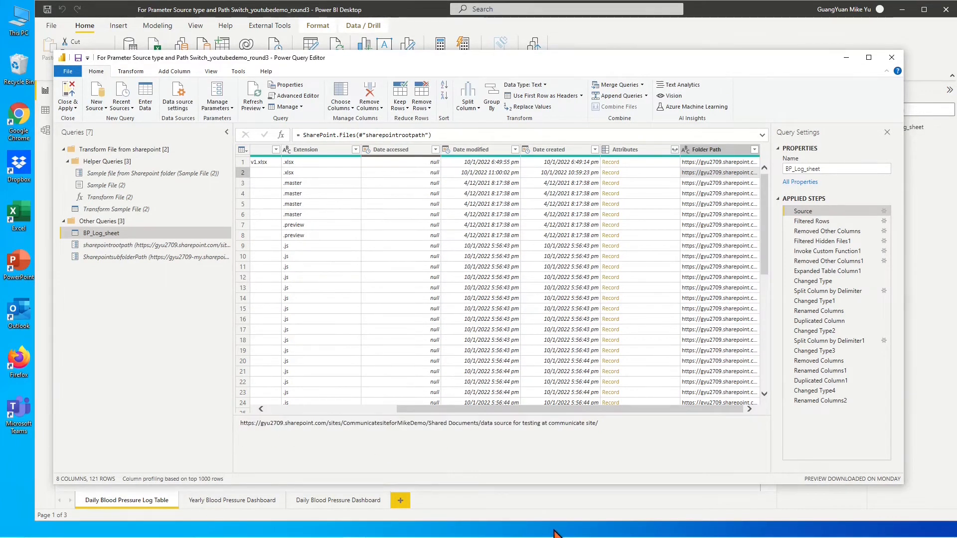
pyautogui.click(582, 508)
pyautogui.moveTo(589, 537)
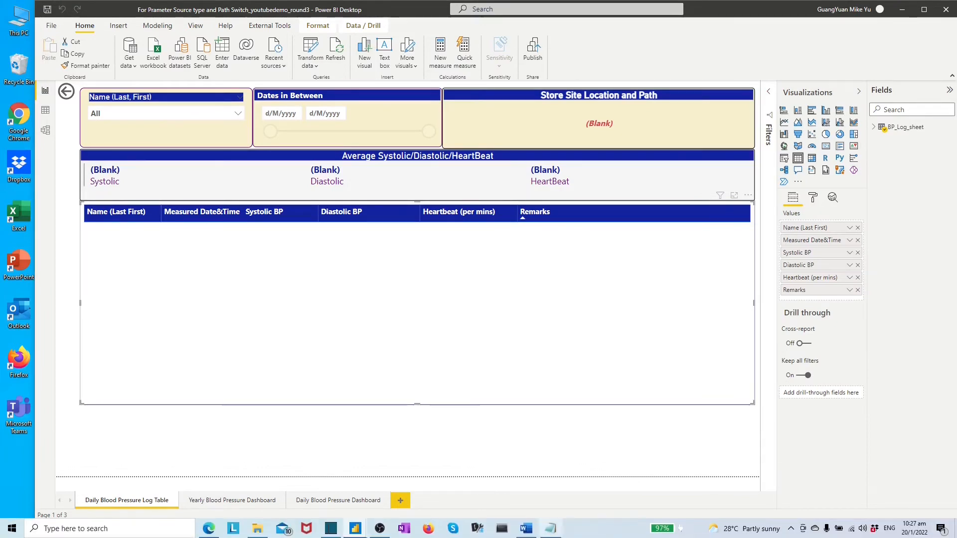
pyautogui.click(550, 528)
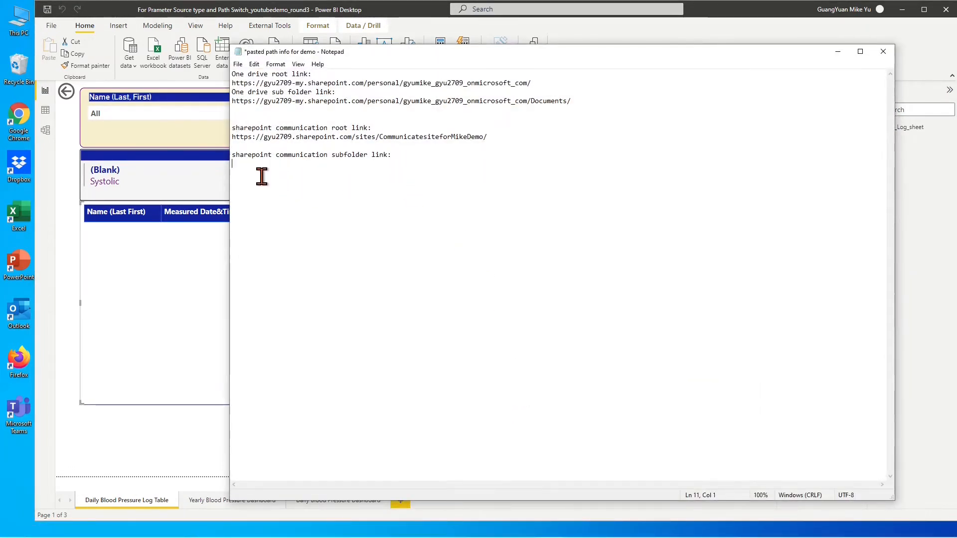
pyautogui.hotkey('ctrl', 'v')
pyautogui.hotkey('alt', 'Tab')
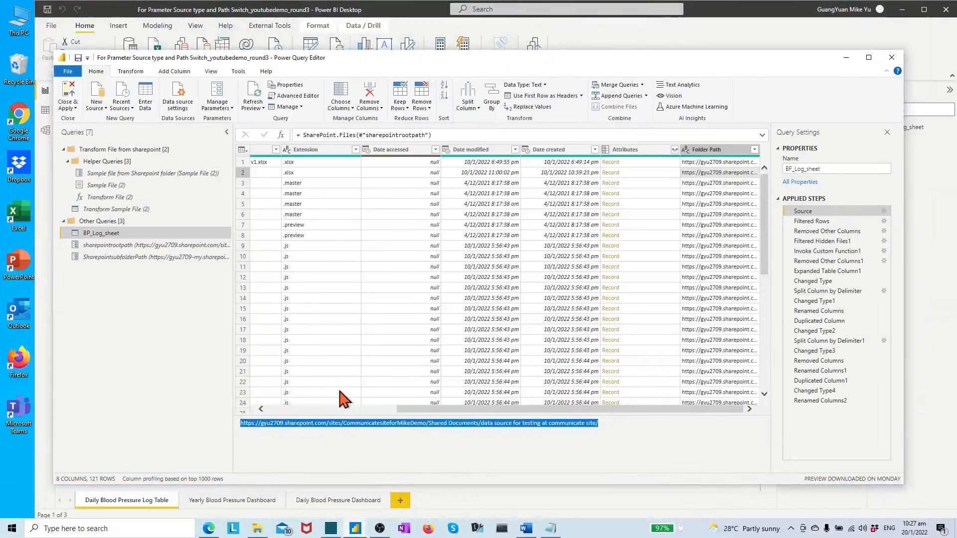
# Add the communication site folder path to SharepointsubfolderPath's suggested values and make it the current value
pyautogui.click(218, 105)
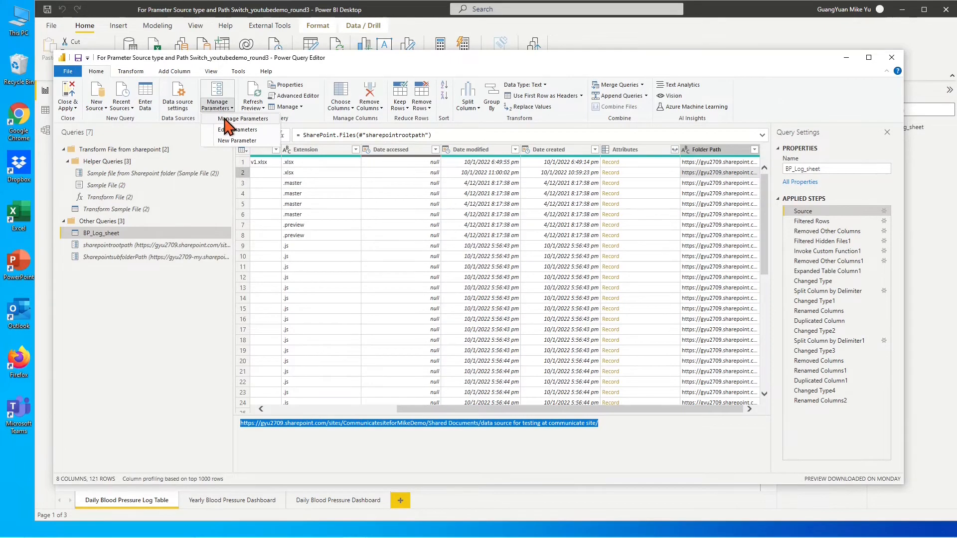
pyautogui.click(226, 119)
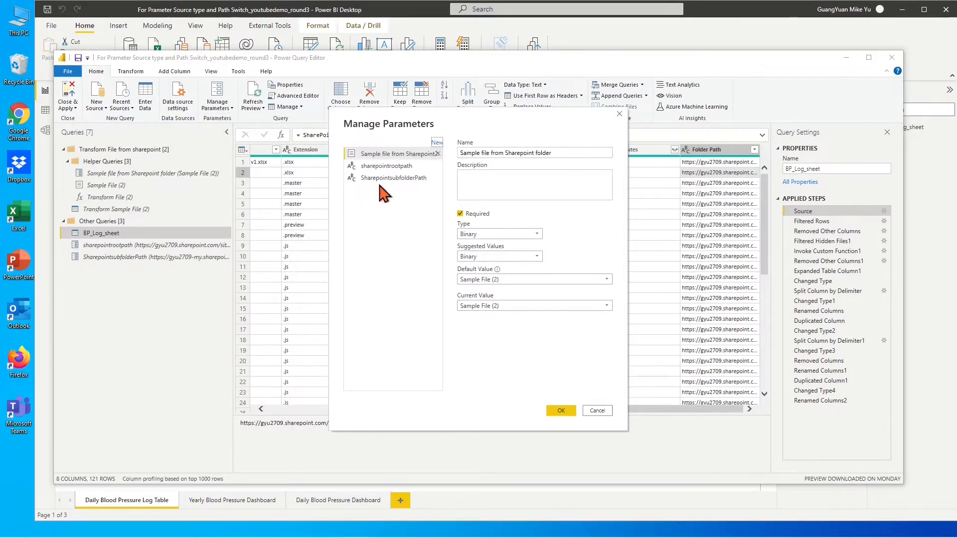
pyautogui.click(381, 178)
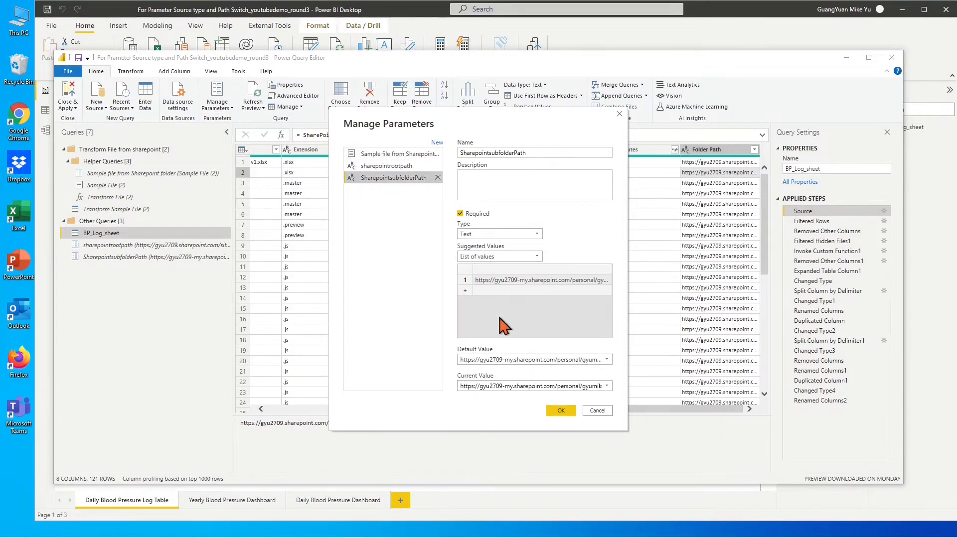
pyautogui.click(482, 291)
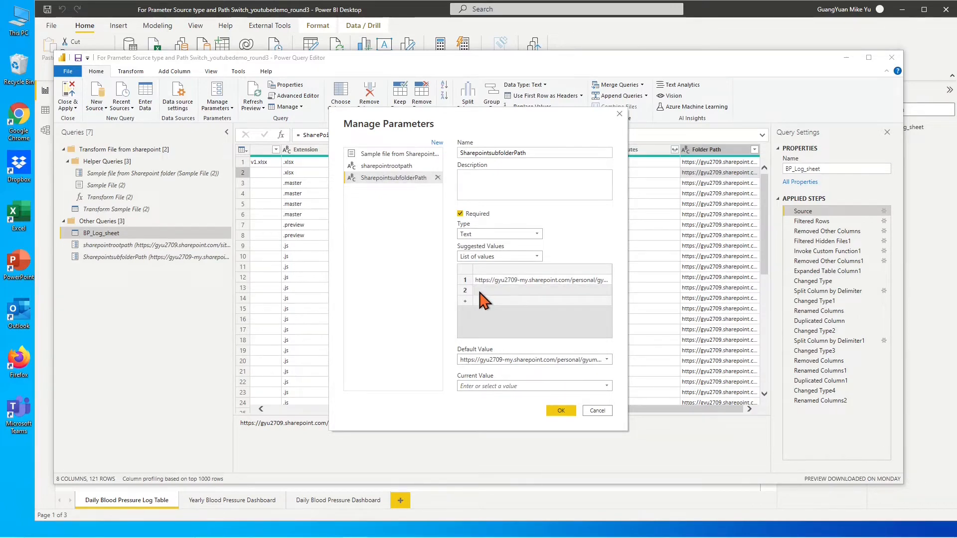
pyautogui.hotkey('ctrl', 'v')
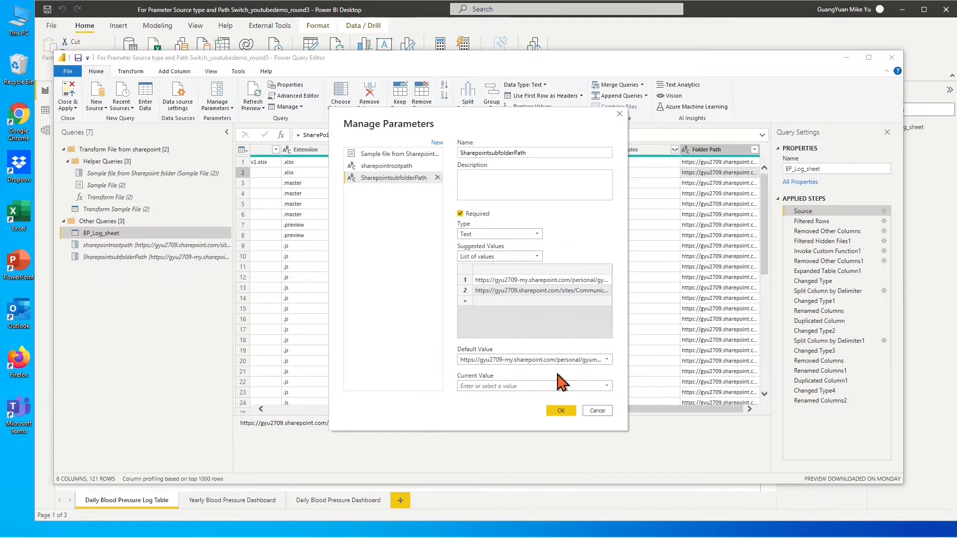
pyautogui.click(607, 386)
pyautogui.click(598, 407)
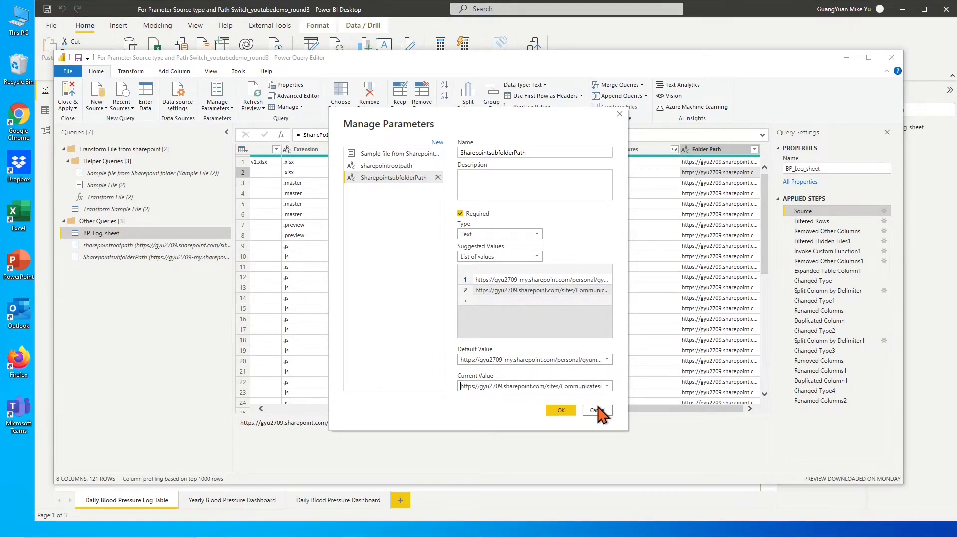
pyautogui.click(570, 412)
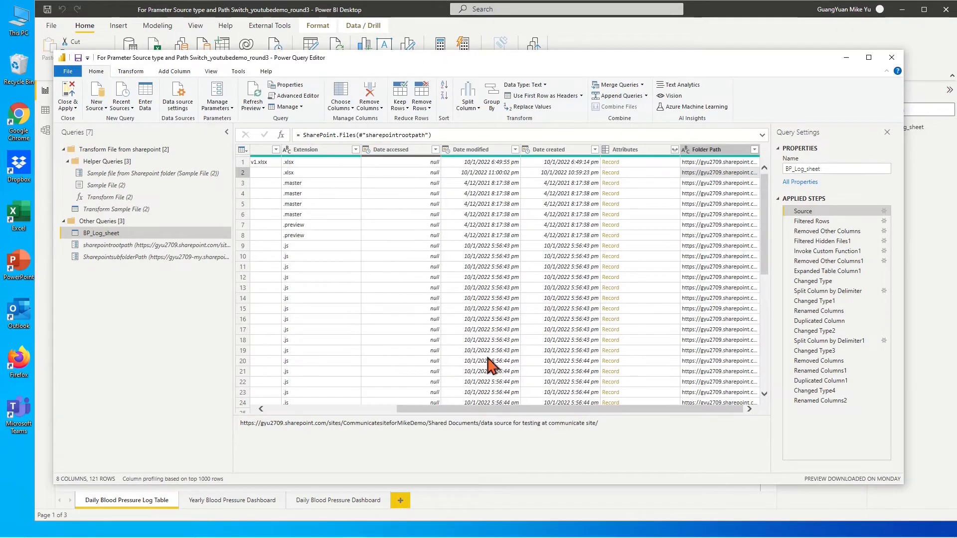
pyautogui.click(76, 108)
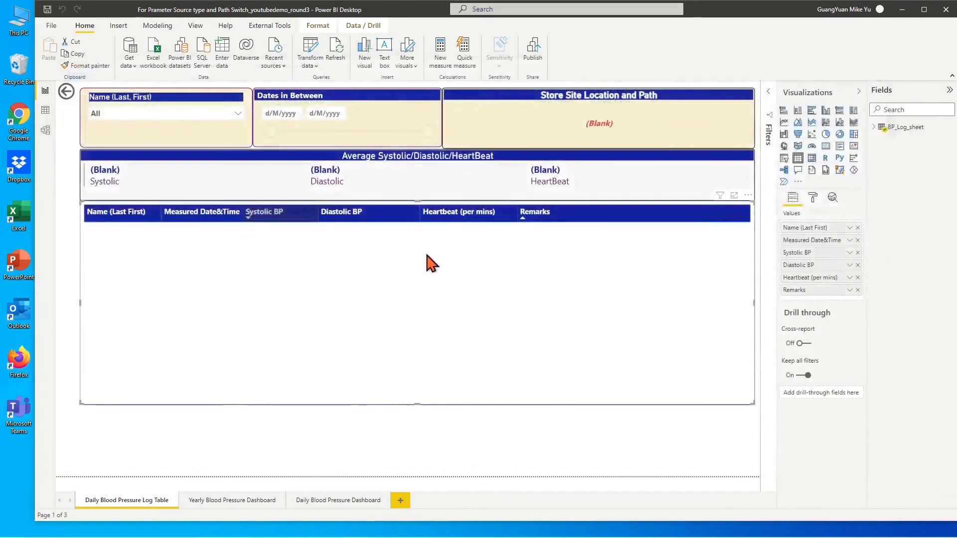
# Apply the changes, then set both path parameters back to the personal OneDrive URLs and reload
pyautogui.click(653, 91)
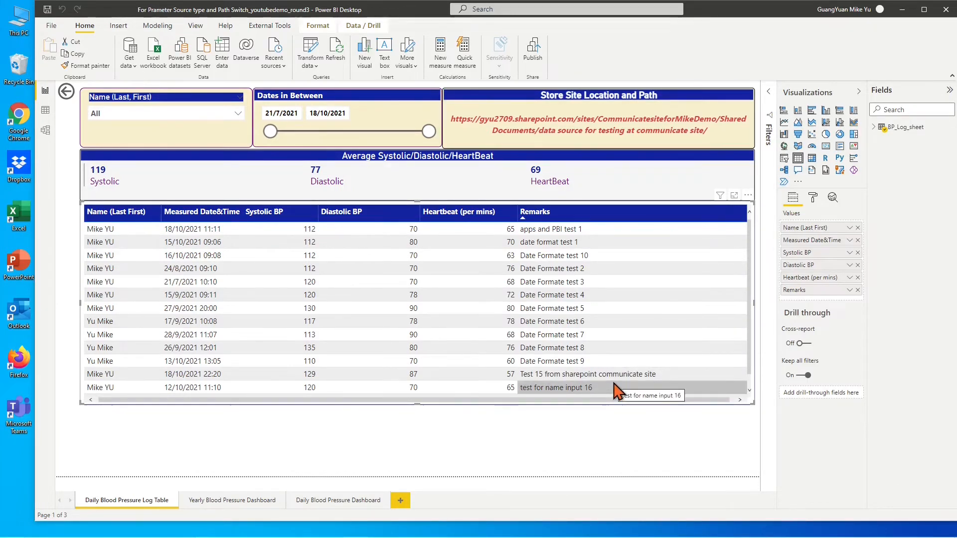
pyautogui.click(315, 65)
pyautogui.click(332, 117)
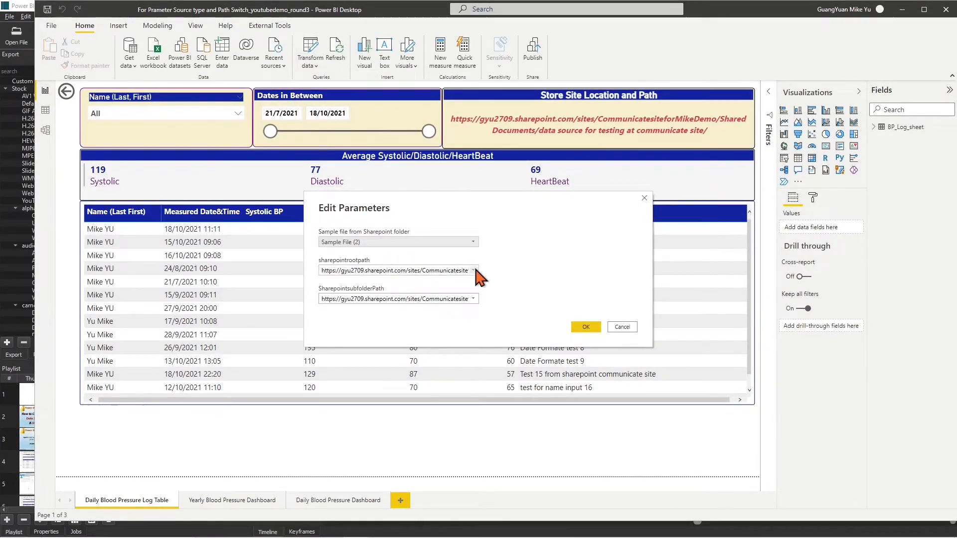
pyautogui.click(473, 270)
pyautogui.click(469, 283)
pyautogui.click(473, 299)
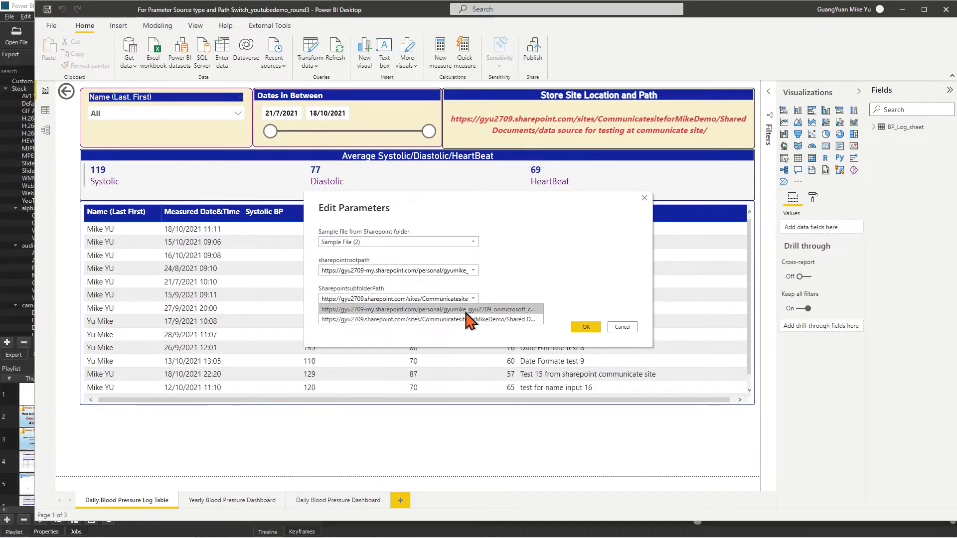
pyautogui.click(466, 310)
pyautogui.click(586, 326)
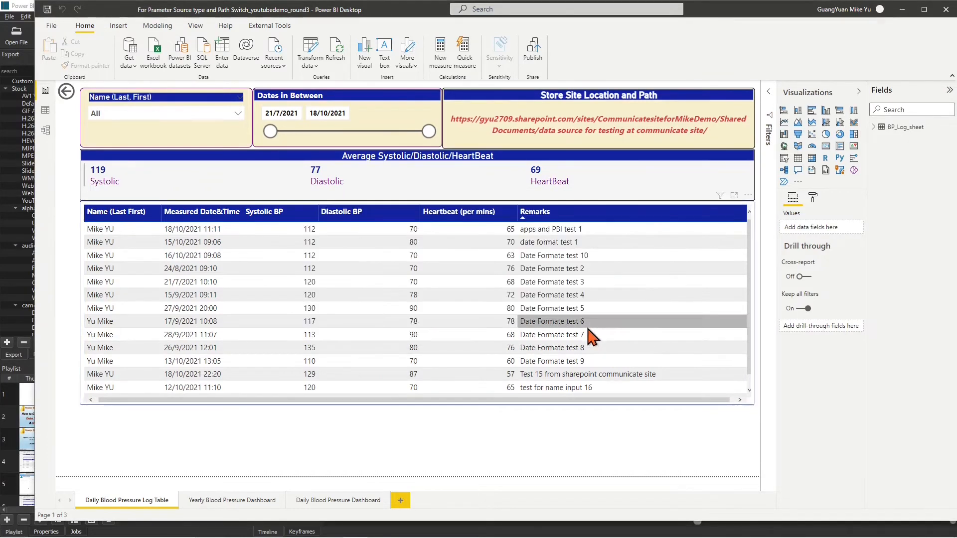
pyautogui.click(657, 99)
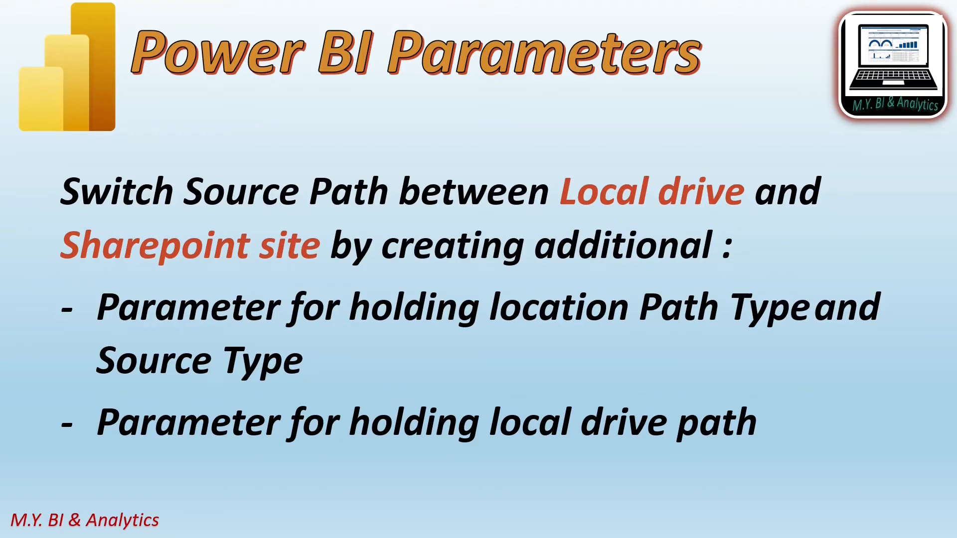
# Advance to the Power BI Parameters slide on switching between local drive and SharePoint
pyautogui.press('Right')
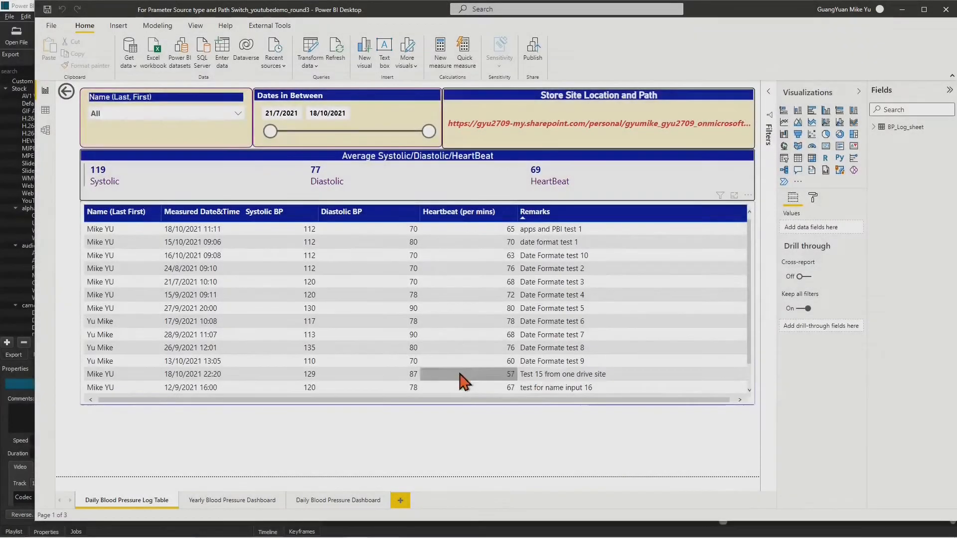
# Create a new Text parameter named LocationSourcePathTypeAndSourceType in Manage Parameters
pyautogui.click(315, 66)
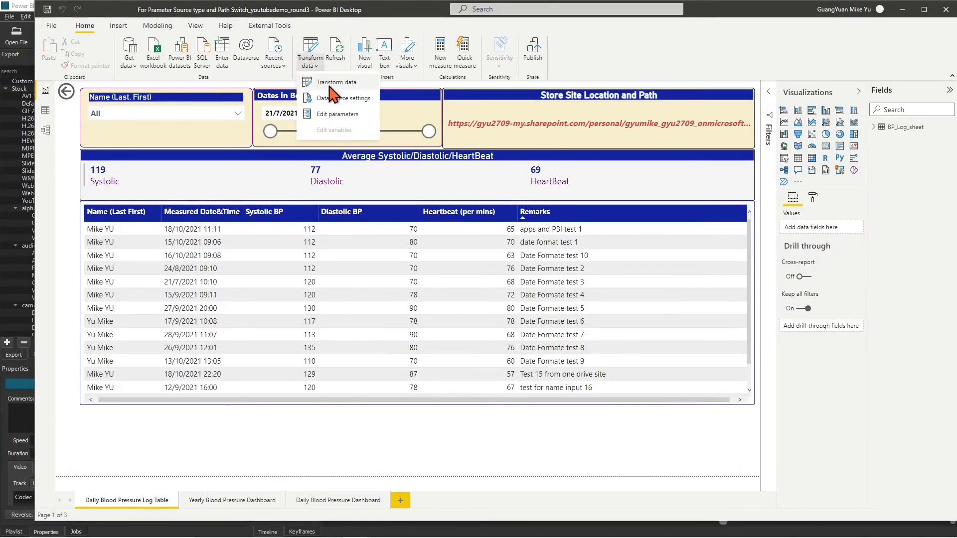
pyautogui.click(330, 84)
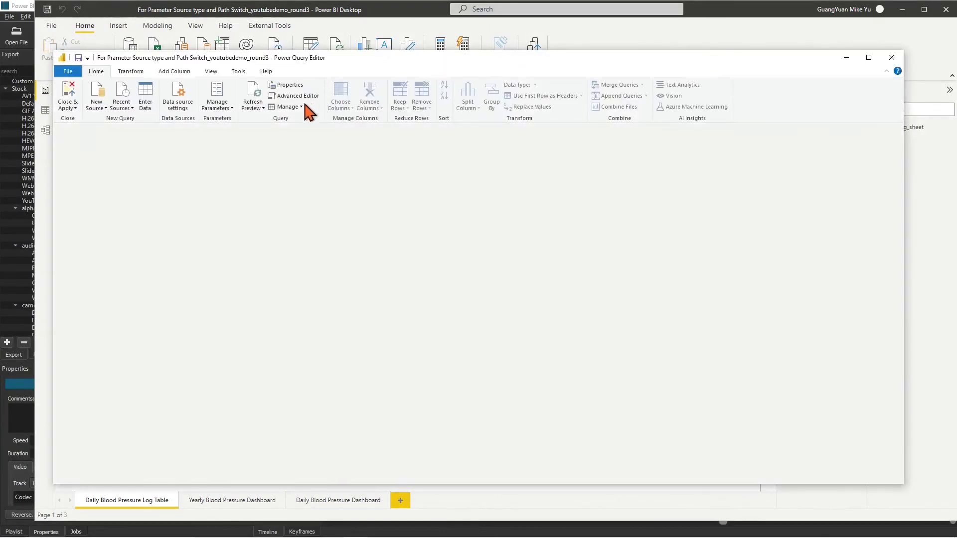
pyautogui.click(217, 103)
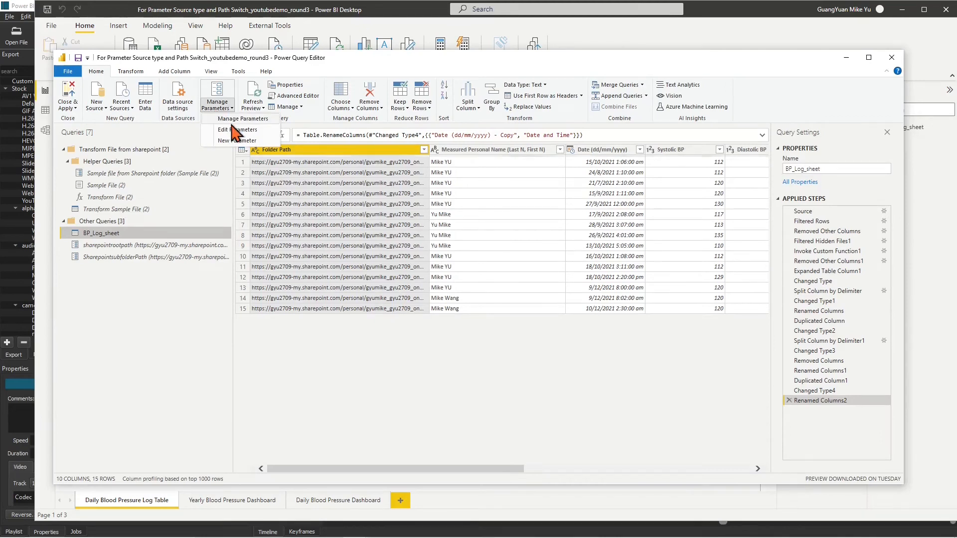
pyautogui.click(234, 120)
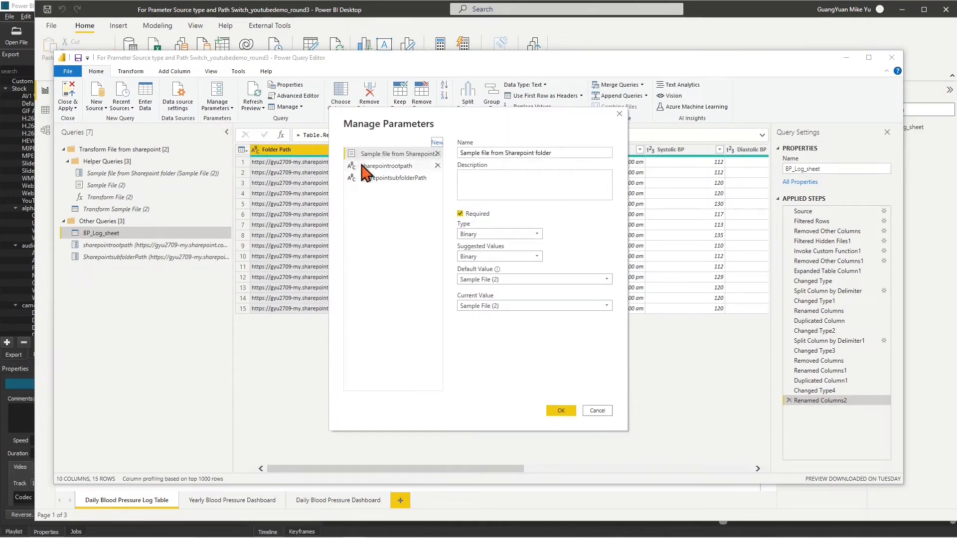
pyautogui.click(437, 143)
pyautogui.moveTo(499, 153); pyautogui.dragTo(426, 154)
pyautogui.write('Location')
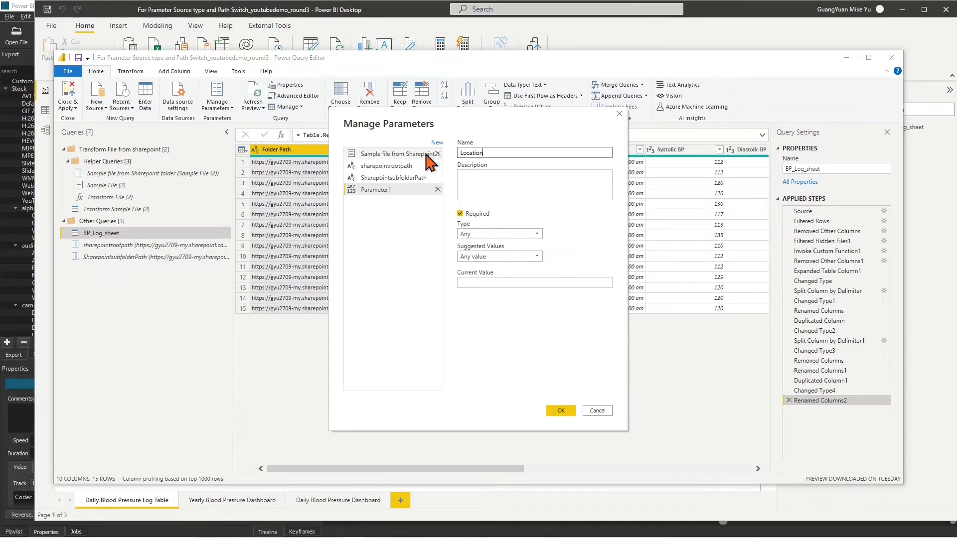
pyautogui.write('SourcePathTypeAndSourceType')
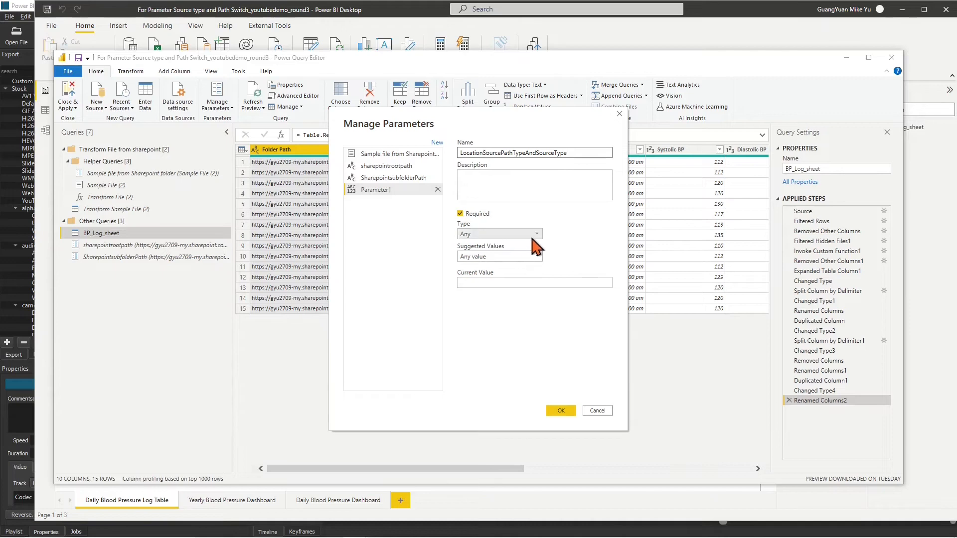
pyautogui.click(538, 235)
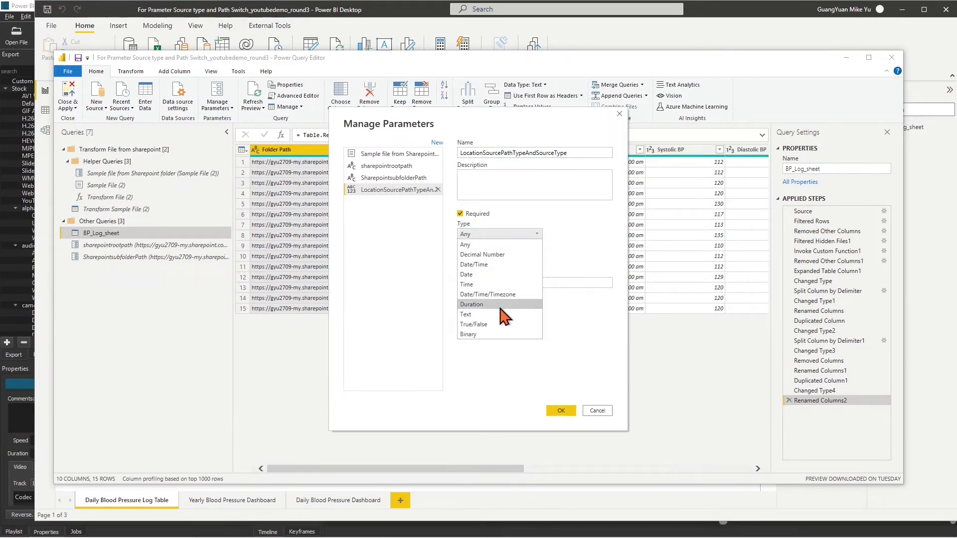
pyautogui.click(476, 315)
# List values Sharepoint&Excel and LocalDrive&Excel, make Sharepoint&Excel default and current, and save
pyautogui.click(536, 257)
pyautogui.click(522, 277)
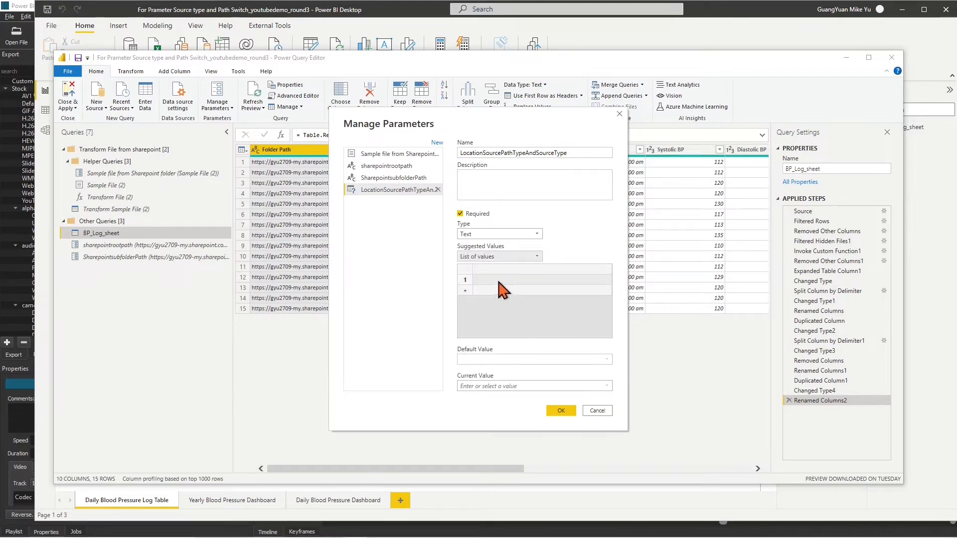
pyautogui.click(494, 279)
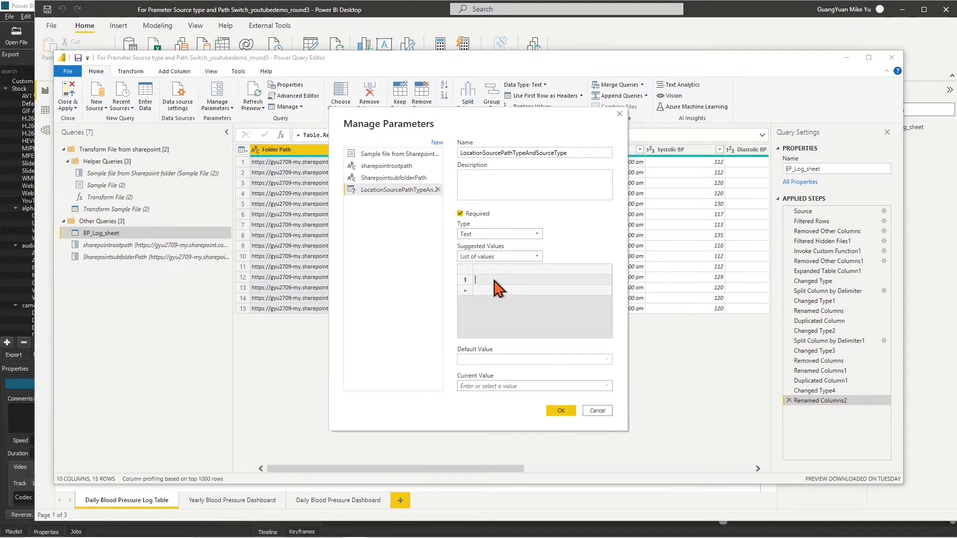
pyautogui.write('Sharepoint&Excel')
pyautogui.press('Return')
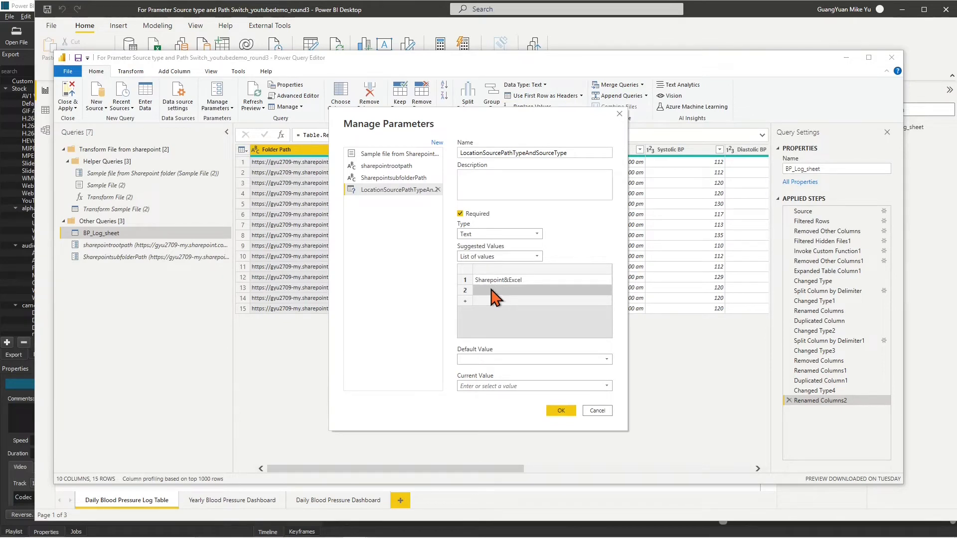
pyautogui.write('LocalDrive&Excel')
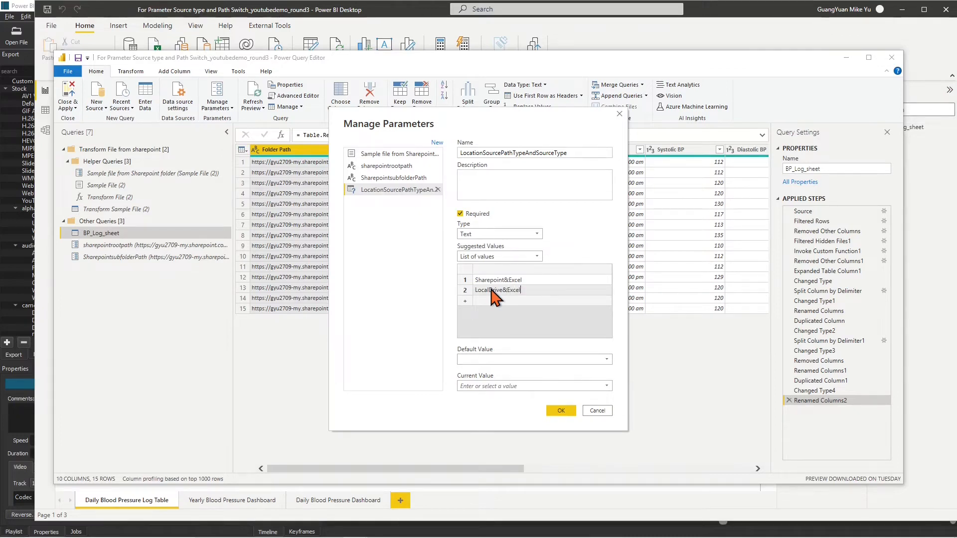
pyautogui.click(606, 360)
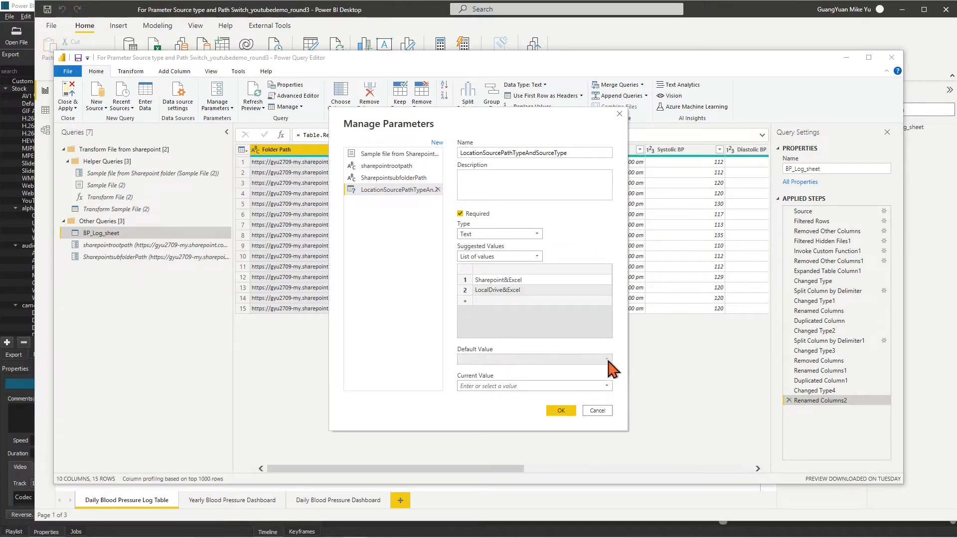
pyautogui.click(572, 370)
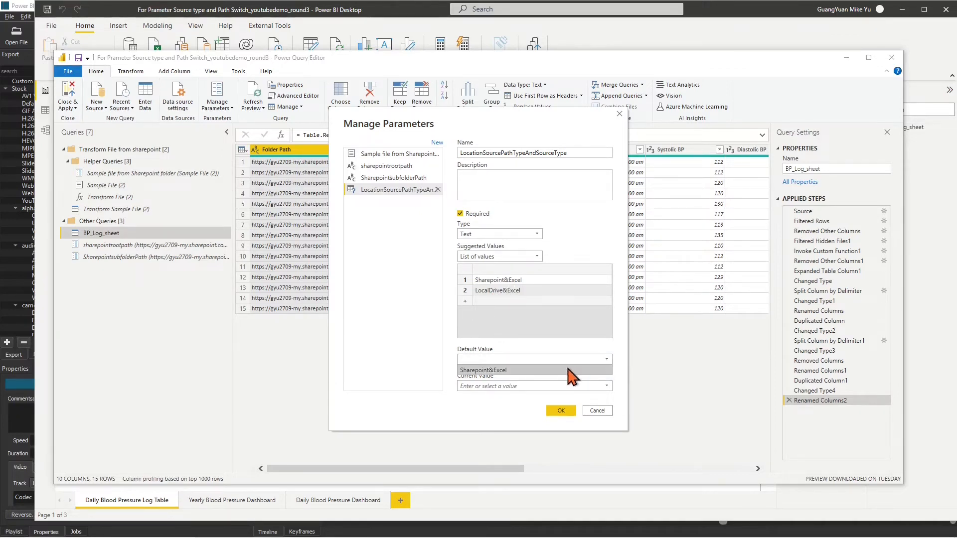
pyautogui.click(606, 387)
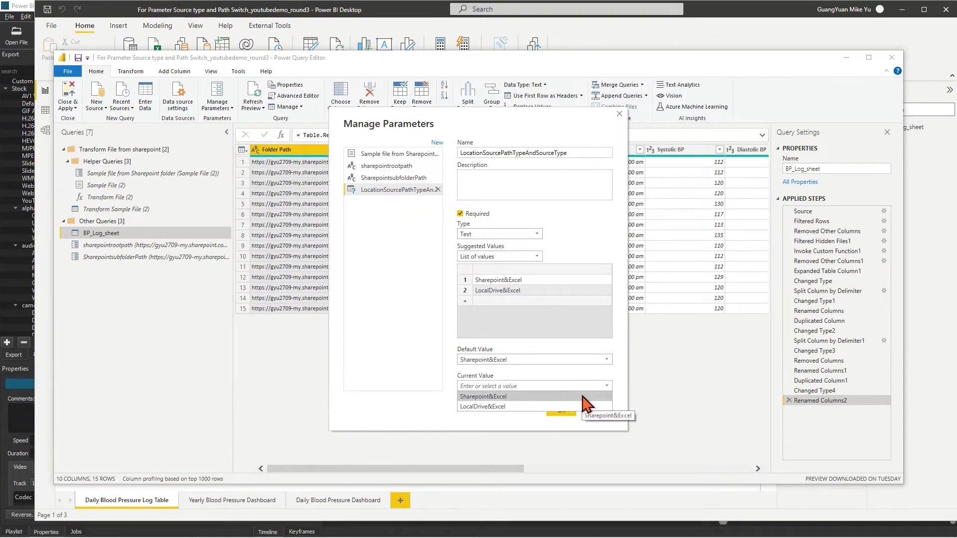
pyautogui.click(585, 397)
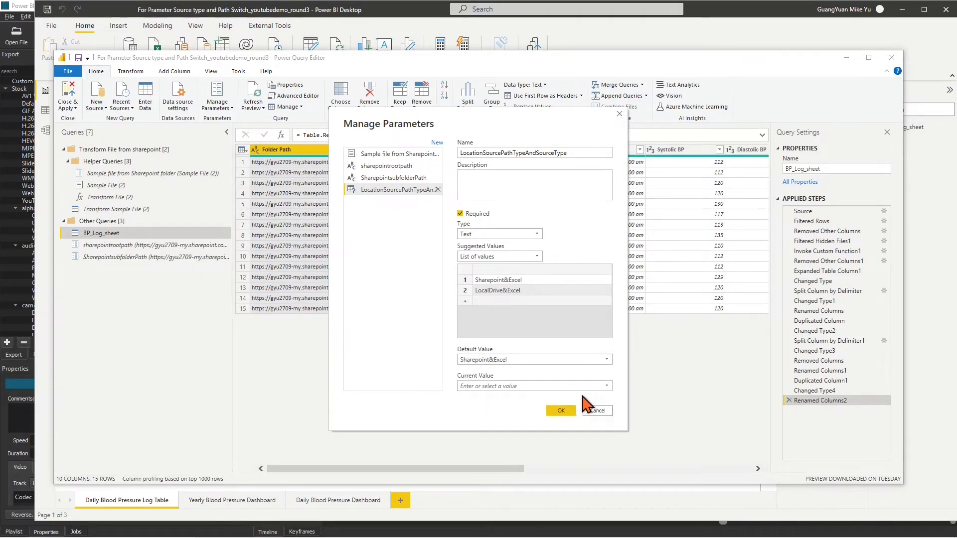
pyautogui.click(560, 411)
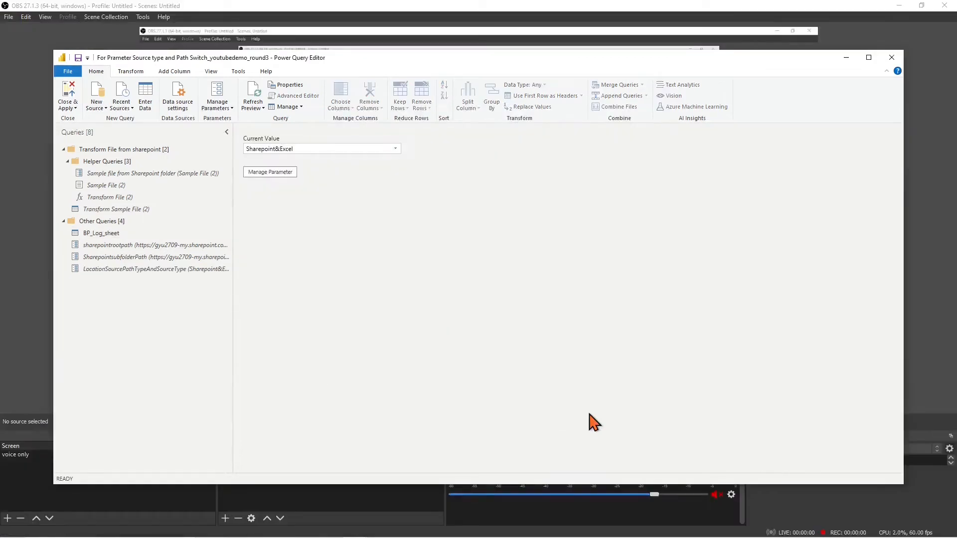
# Add a new Text parameter LocalDrivePath restricted to a list of values
pyautogui.click(231, 110)
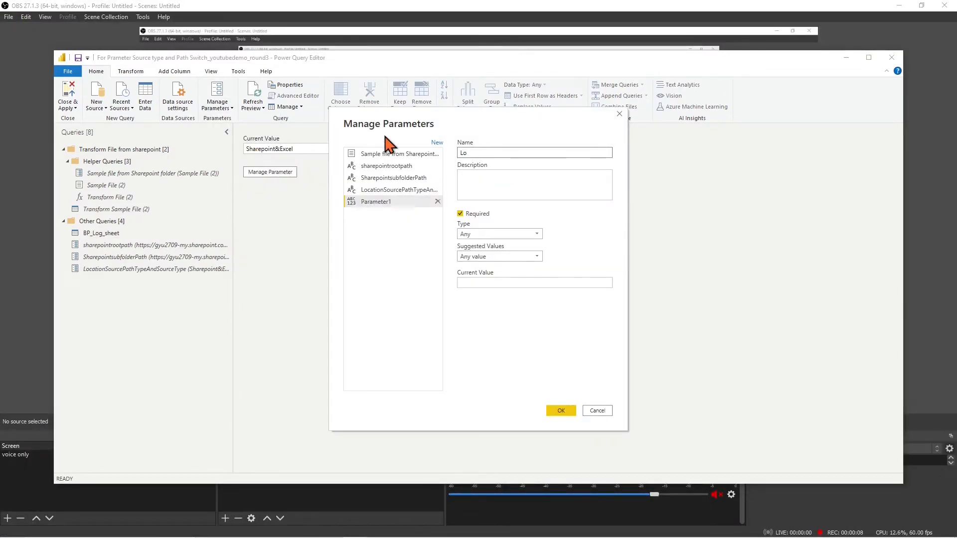
pyautogui.write('LocalDrivePath')
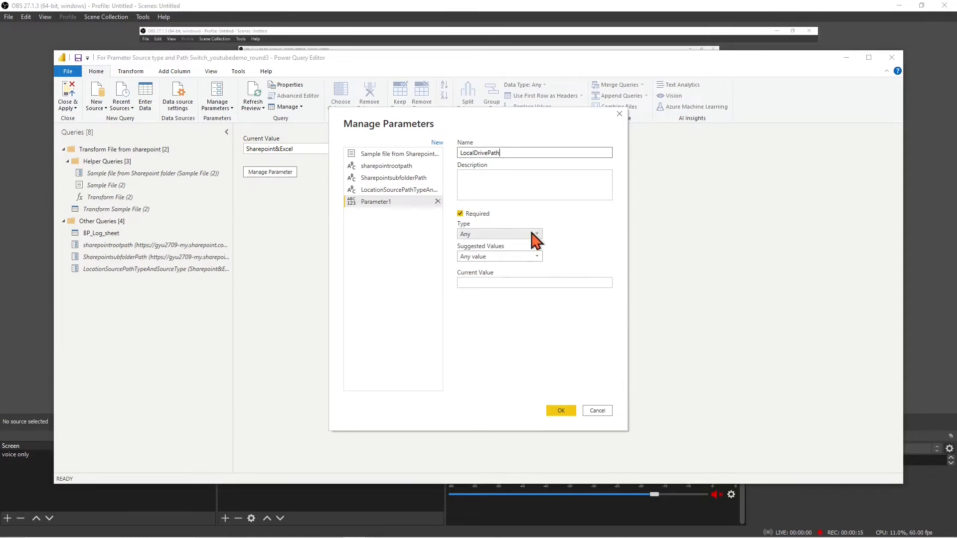
pyautogui.click(537, 235)
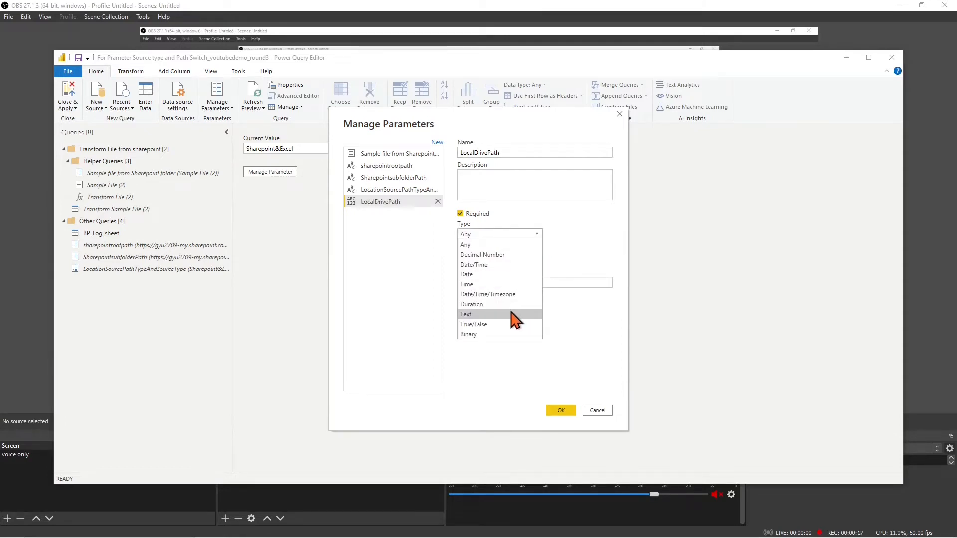
pyautogui.click(515, 314)
pyautogui.click(536, 257)
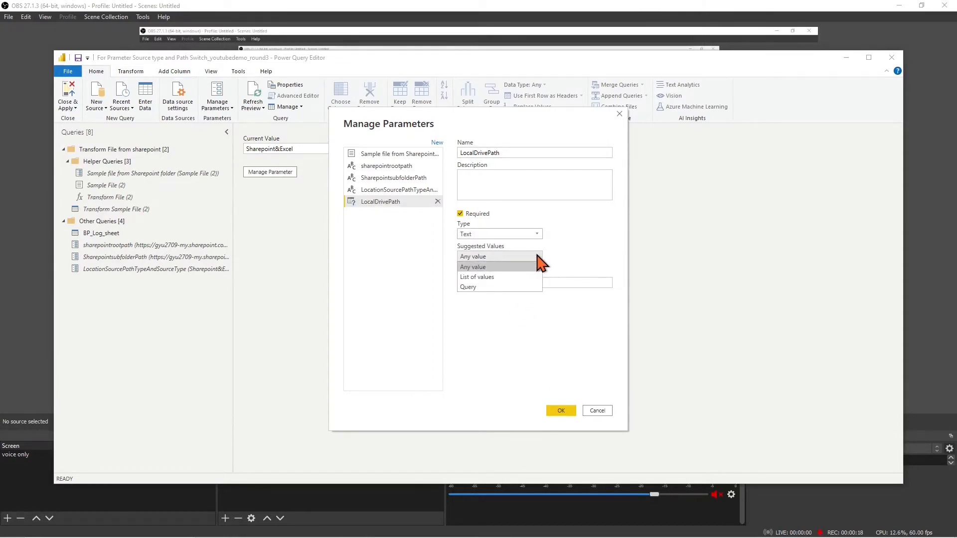
pyautogui.click(524, 277)
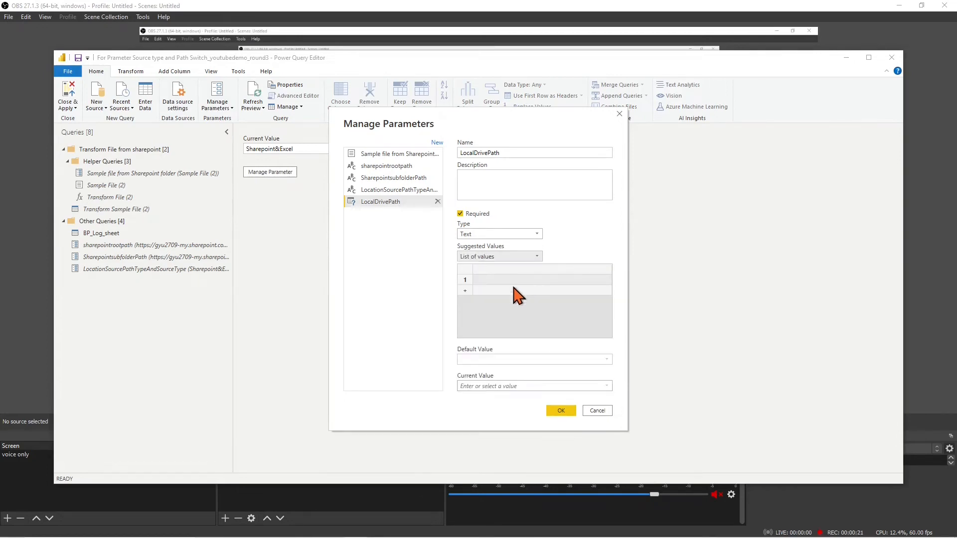
# Look up the Documents folder's path in its File Explorer properties
pyautogui.moveTo(283, 527)
pyautogui.click(252, 498)
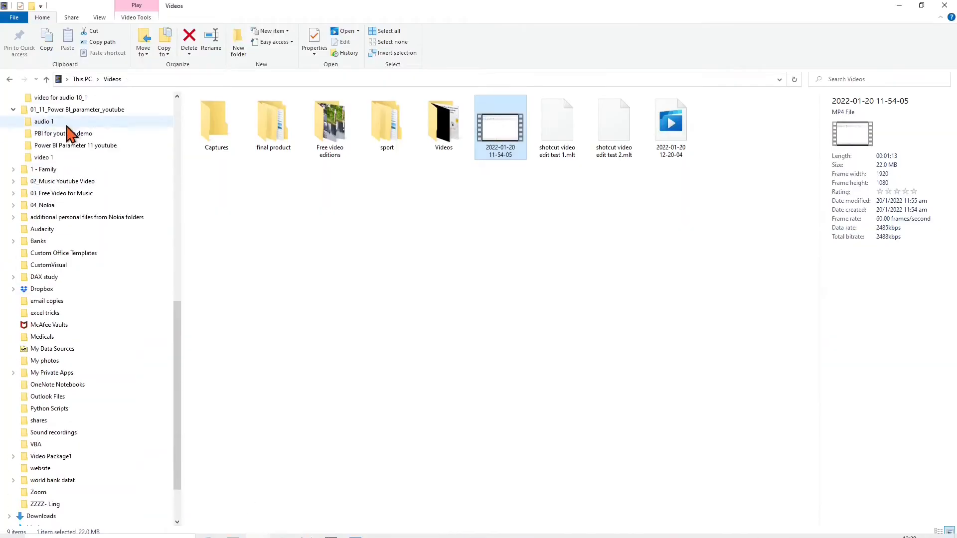
pyautogui.scroll(3, 65, 128)
pyautogui.click(42, 97)
pyautogui.rightClick(106, 98)
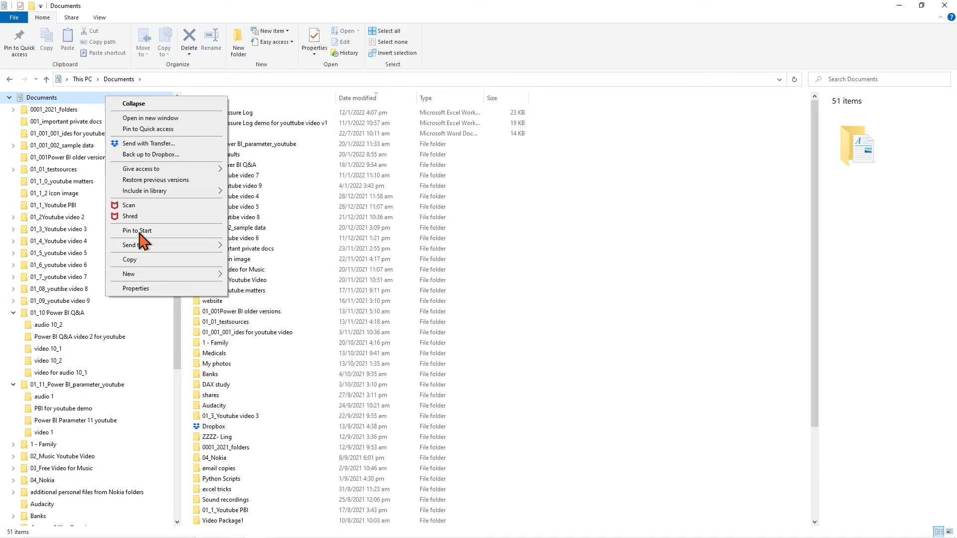
pyautogui.click(139, 290)
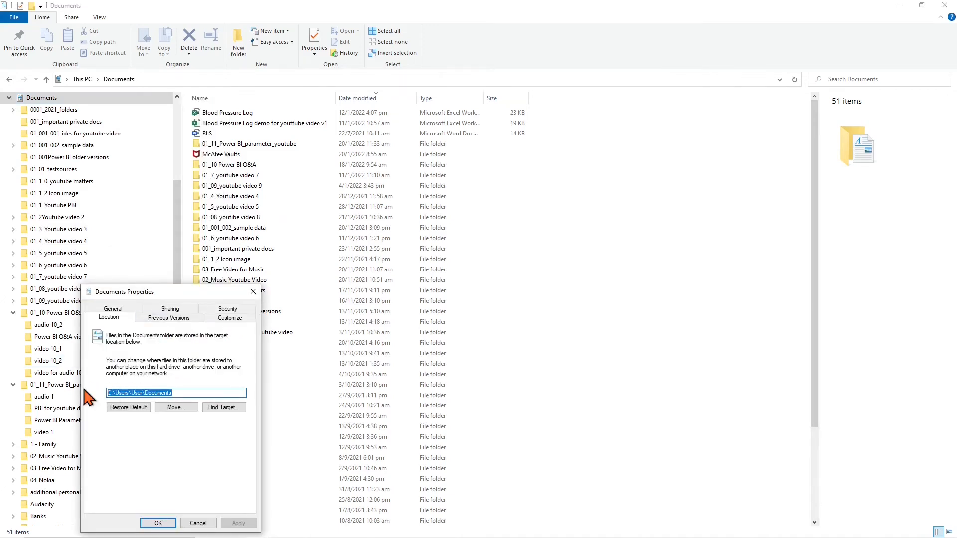
pyautogui.click(605, 366)
pyautogui.click(357, 528)
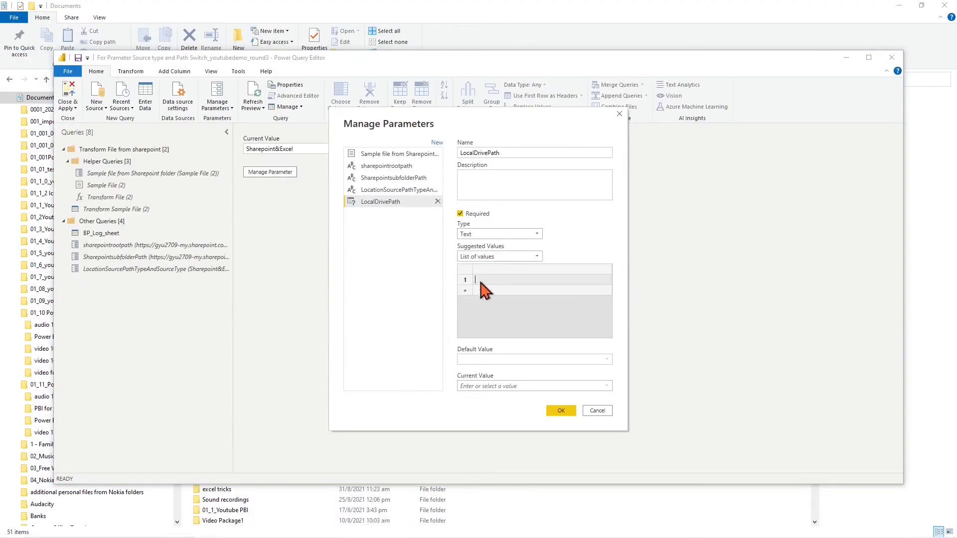
# Make C:\Users\User\Documents the default and current value and save LocalDrivePath
pyautogui.click(607, 359)
pyautogui.click(605, 370)
pyautogui.click(607, 386)
pyautogui.click(588, 393)
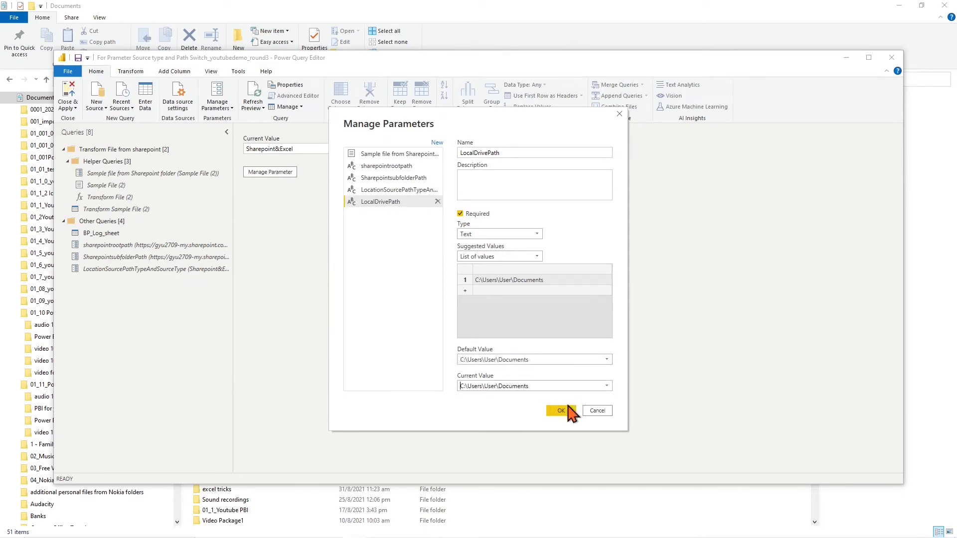
pyautogui.click(562, 410)
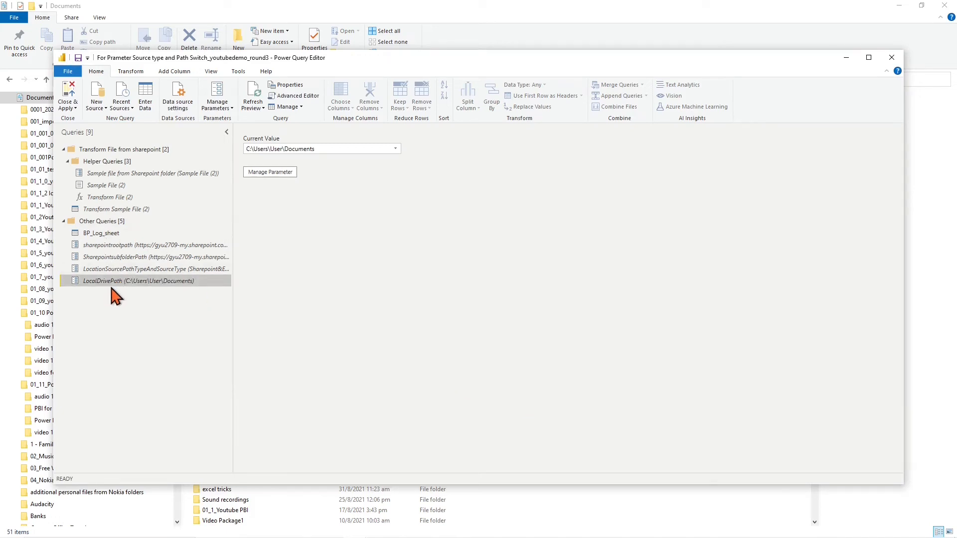
# Move LocationSourcePathTypeAndSourceType under BP_Log_sheet and pick the Folder data connector
pyautogui.moveTo(106, 271); pyautogui.dragTo(118, 247)
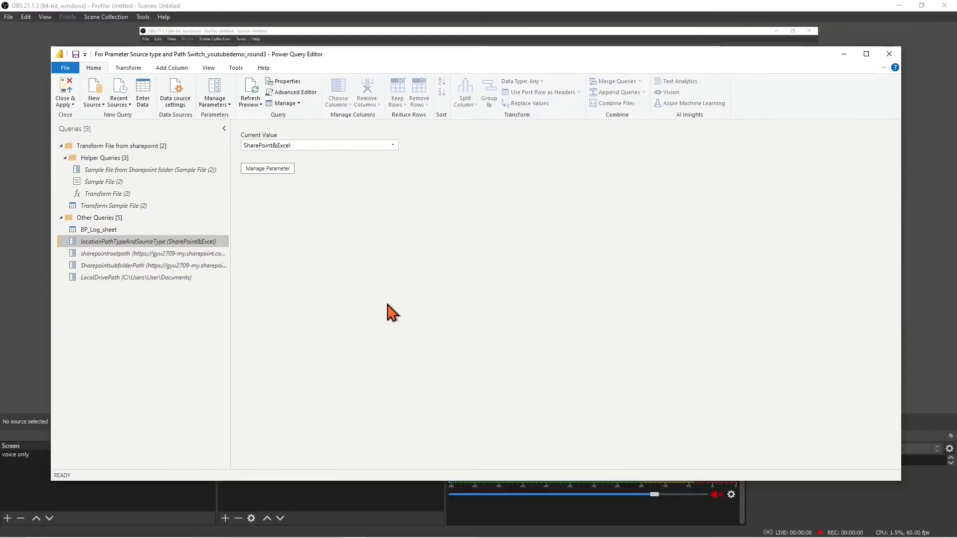
pyautogui.click(104, 104)
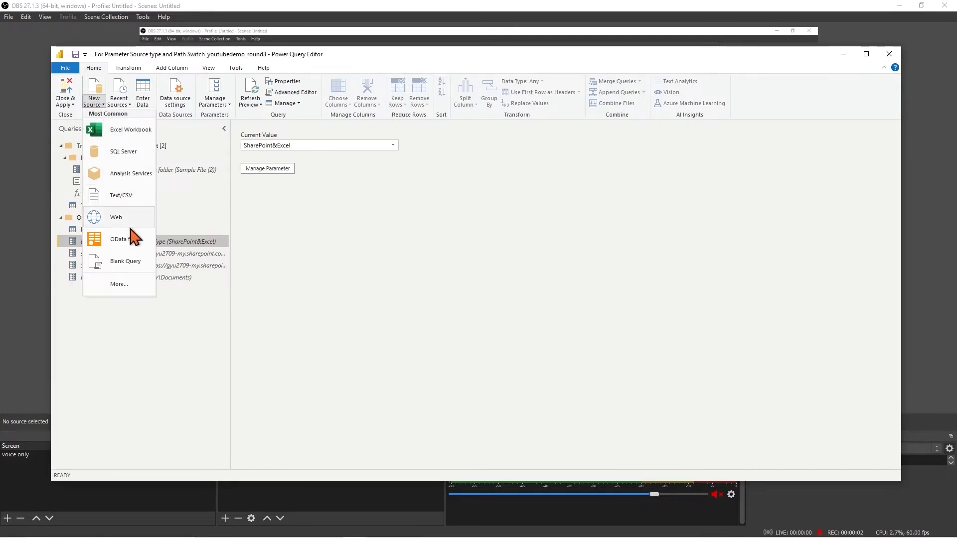
pyautogui.click(128, 286)
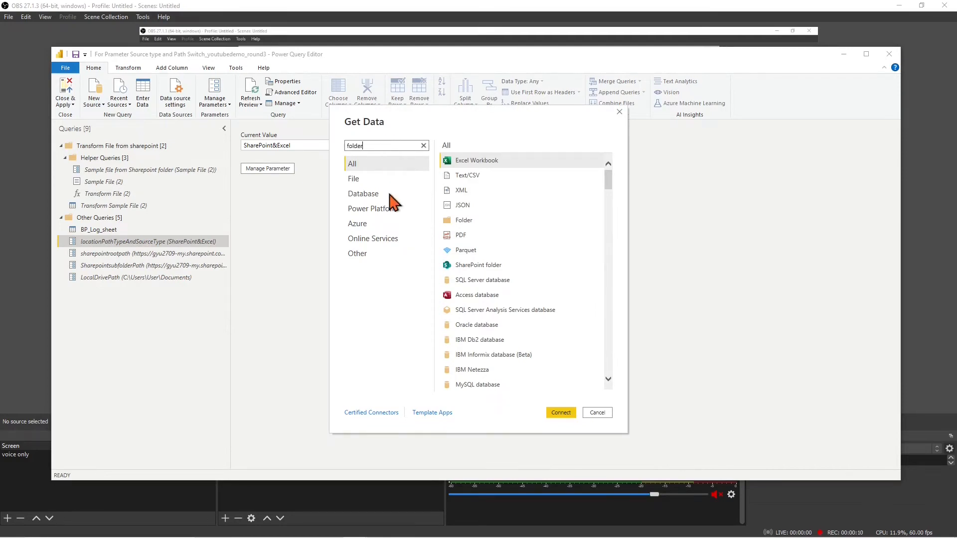
pyautogui.click(463, 160)
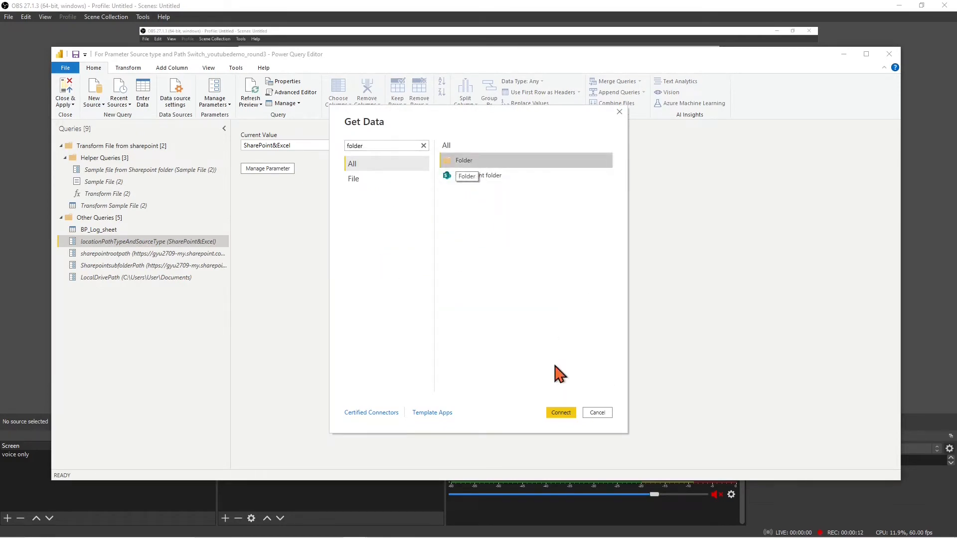
pyautogui.click(560, 413)
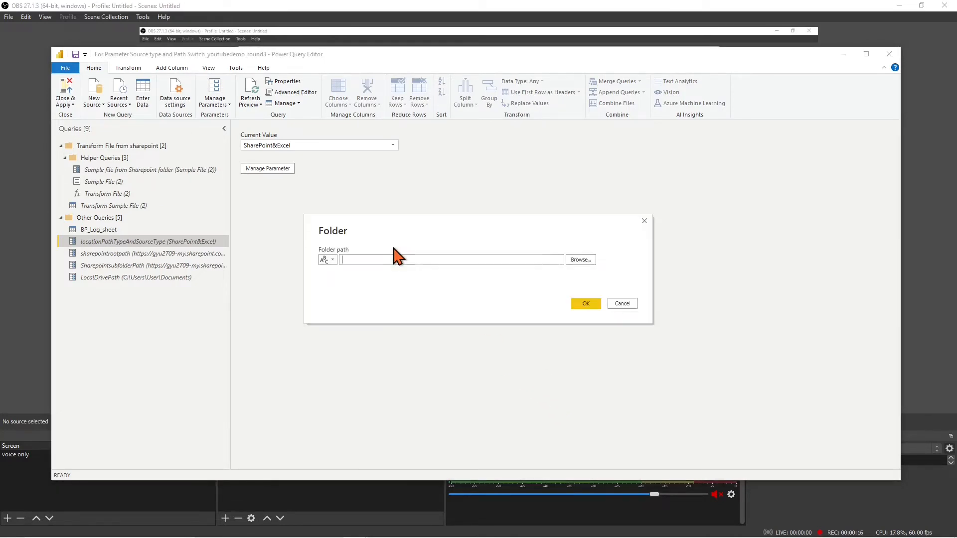
# Browse to Documents\01_11_Power BI_parameter_youtube, connect, and load its file list for transforming
pyautogui.click(573, 260)
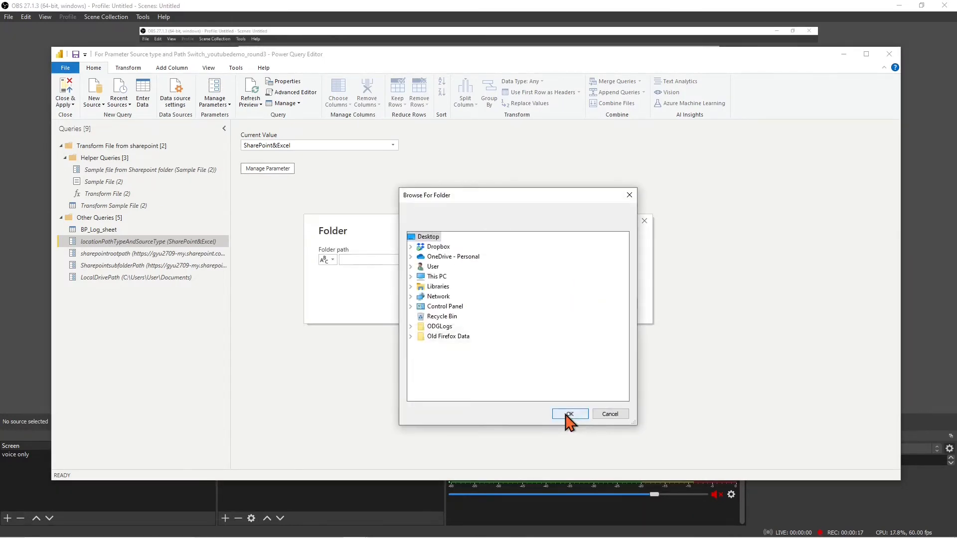
pyautogui.doubleClick(432, 277)
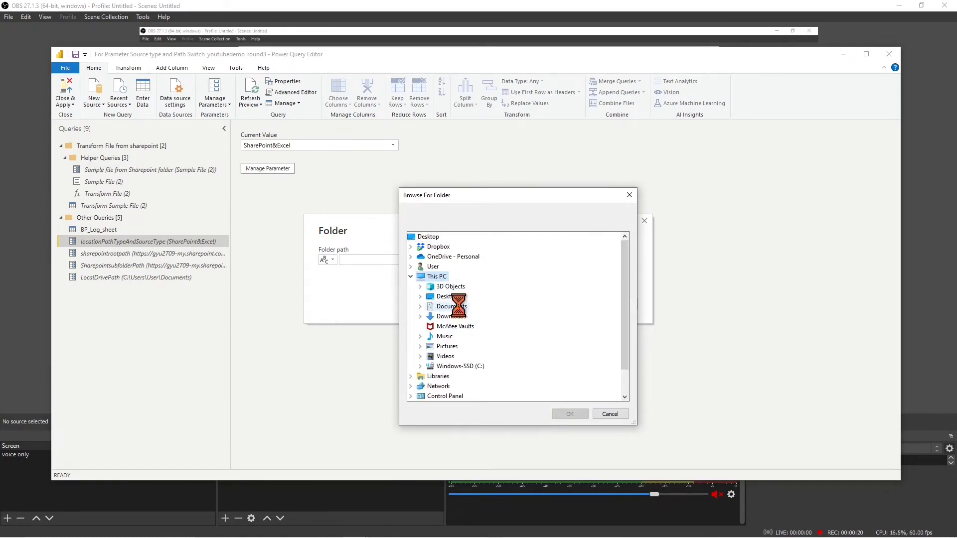
pyautogui.doubleClick(428, 306)
pyautogui.scroll(-5, 463, 299)
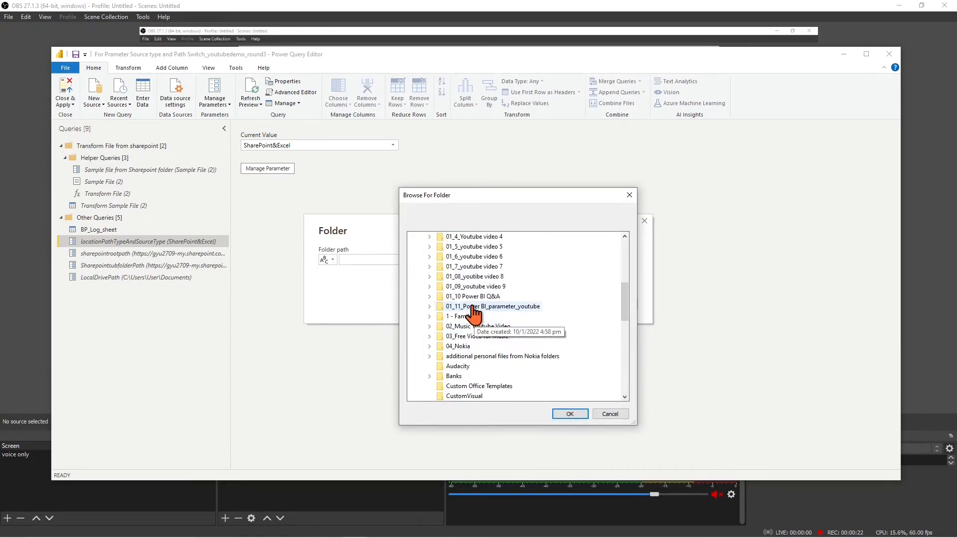
pyautogui.doubleClick(443, 307)
pyautogui.click(569, 415)
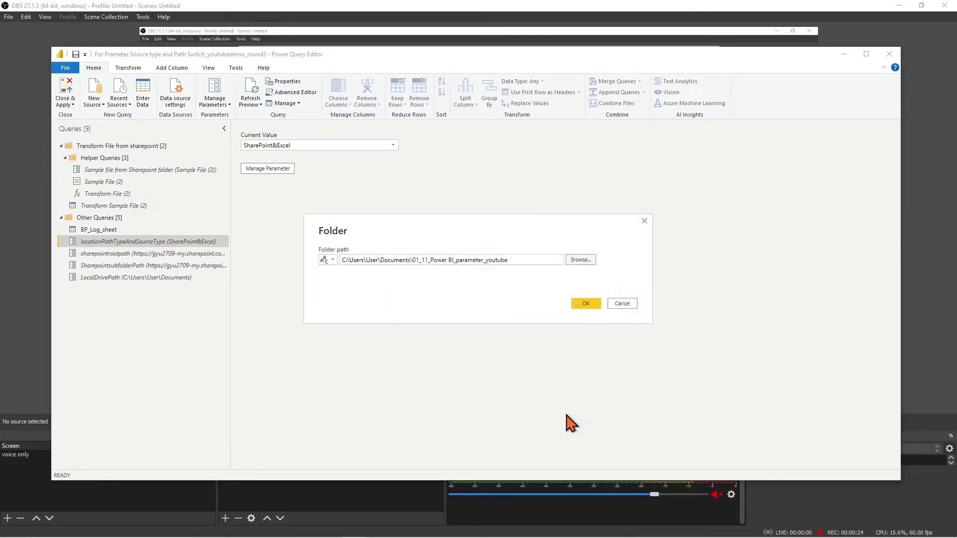
pyautogui.click(587, 305)
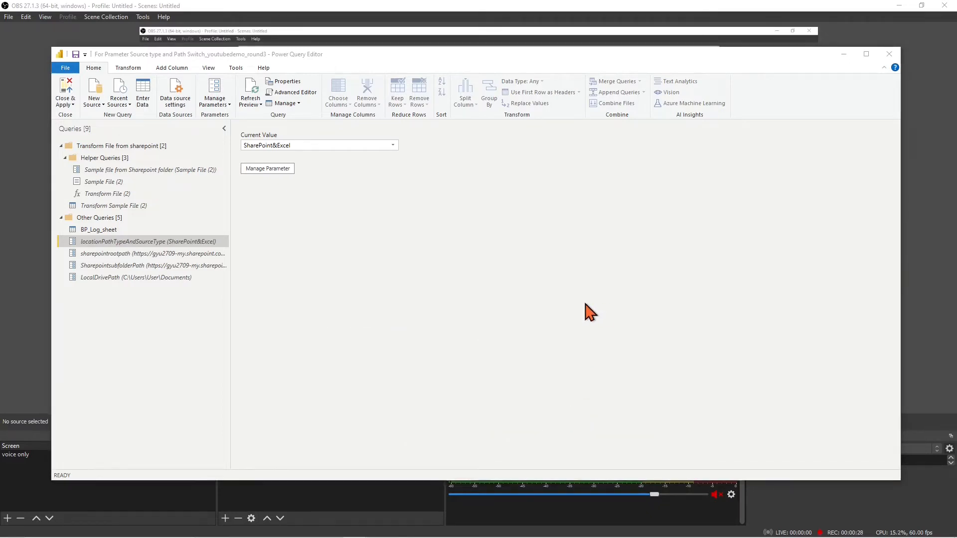
pyautogui.click(622, 413)
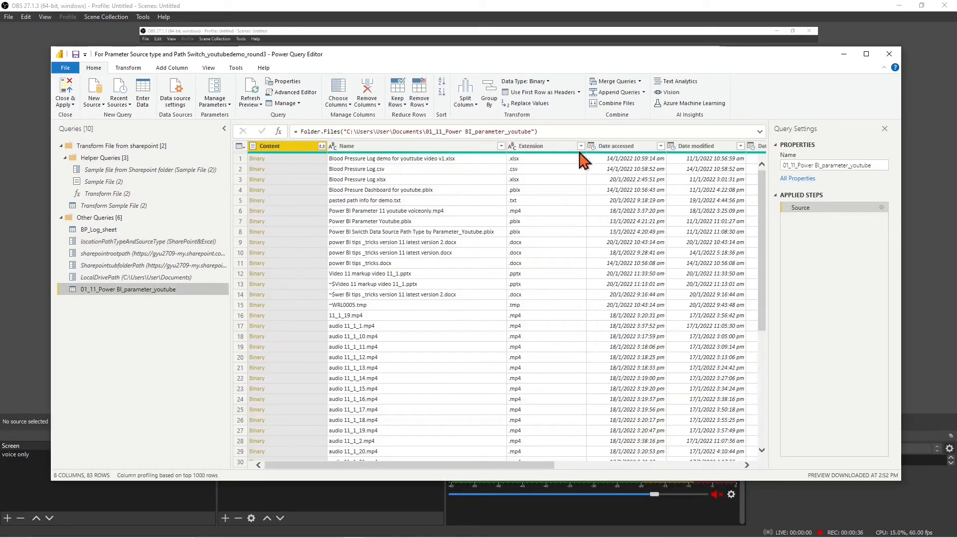
# Filter the Extension column to .xlsx files only
pyautogui.click(581, 146)
pyautogui.click(440, 251)
pyautogui.click(440, 350)
pyautogui.click(529, 365)
pyautogui.moveTo(494, 466); pyautogui.dragTo(678, 465)
# Filter Folder Path to equal the copied project folder path
pyautogui.click(658, 169)
pyautogui.moveTo(417, 422); pyautogui.dragTo(162, 413)
pyautogui.hotkey('ctrl', 'c')
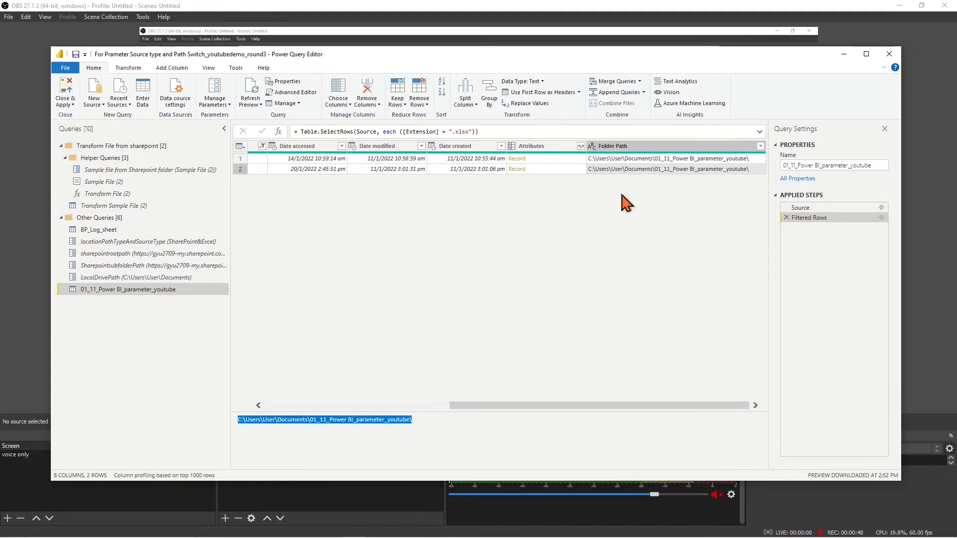
pyautogui.click(760, 146)
pyautogui.moveTo(743, 222)
pyautogui.click(785, 222)
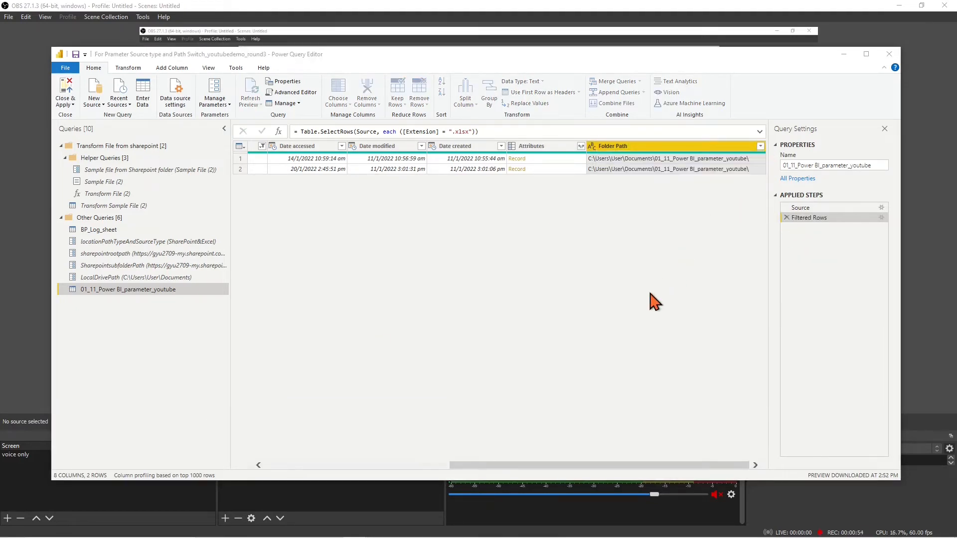
pyautogui.click(435, 269)
pyautogui.hotkey('ctrl', 'v')
pyautogui.click(582, 327)
pyautogui.moveTo(570, 465); pyautogui.dragTo(380, 444)
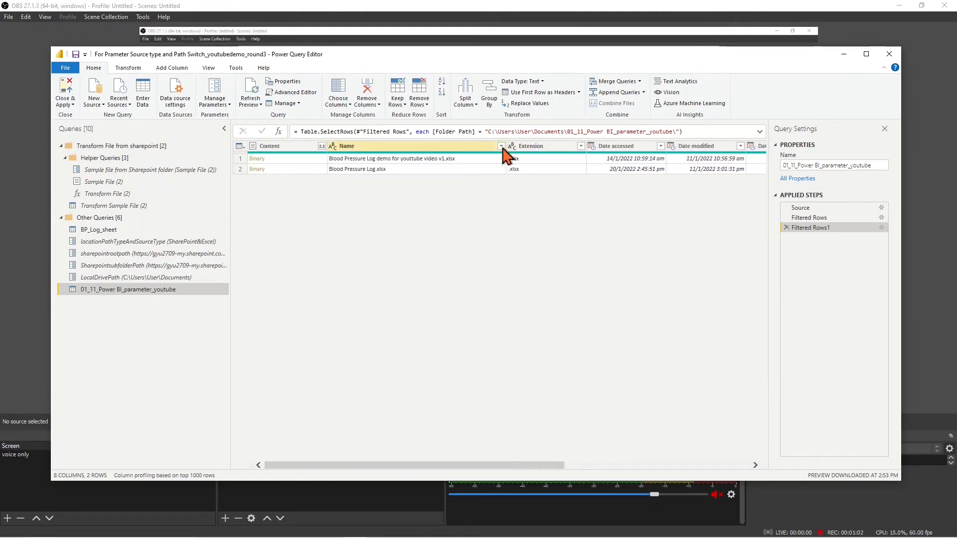
# Filter the Name column to Blood Pressure Log.xlsx only
pyautogui.click(501, 146)
pyautogui.click(360, 250)
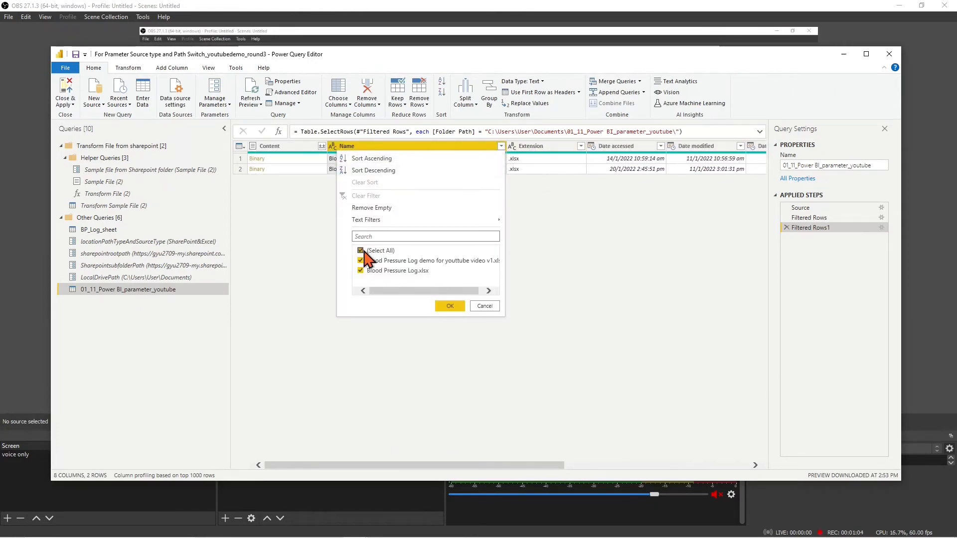
pyautogui.click(360, 271)
pyautogui.click(450, 305)
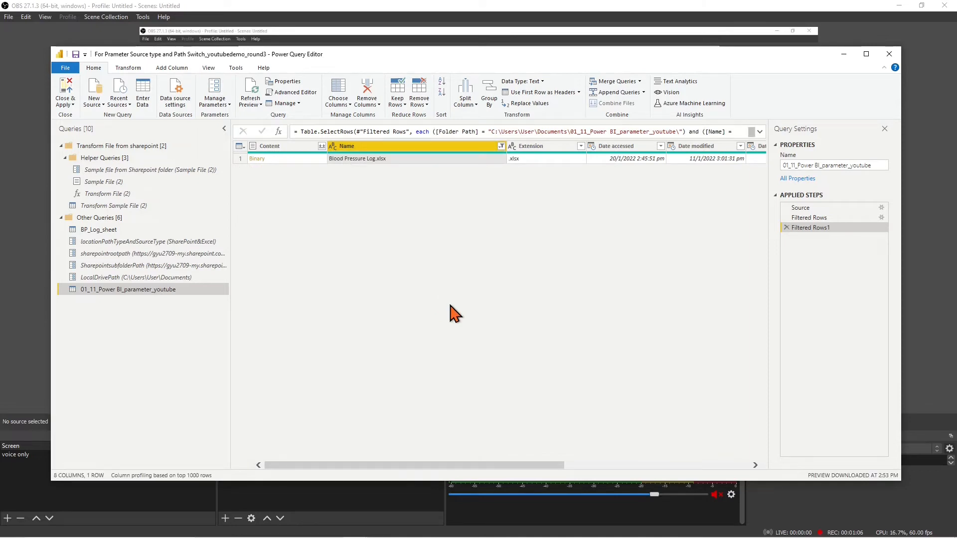
pyautogui.hscroll(5, 309, 197)
# Keep only Content and Folder Path, then combine the files using BP_Log_Sheet
pyautogui.click(684, 148)
pyautogui.rightClick(683, 149)
pyautogui.click(728, 177)
pyautogui.click(322, 146)
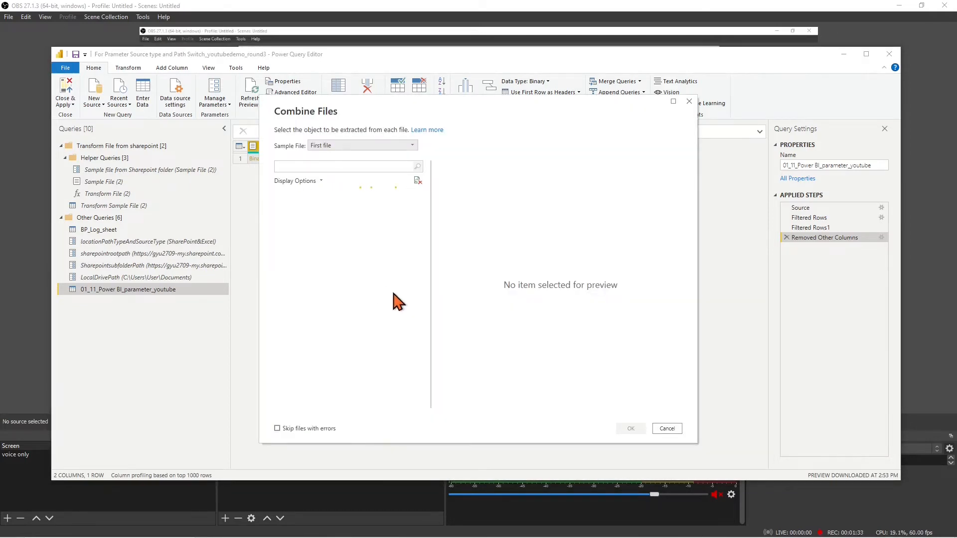
pyautogui.click(349, 208)
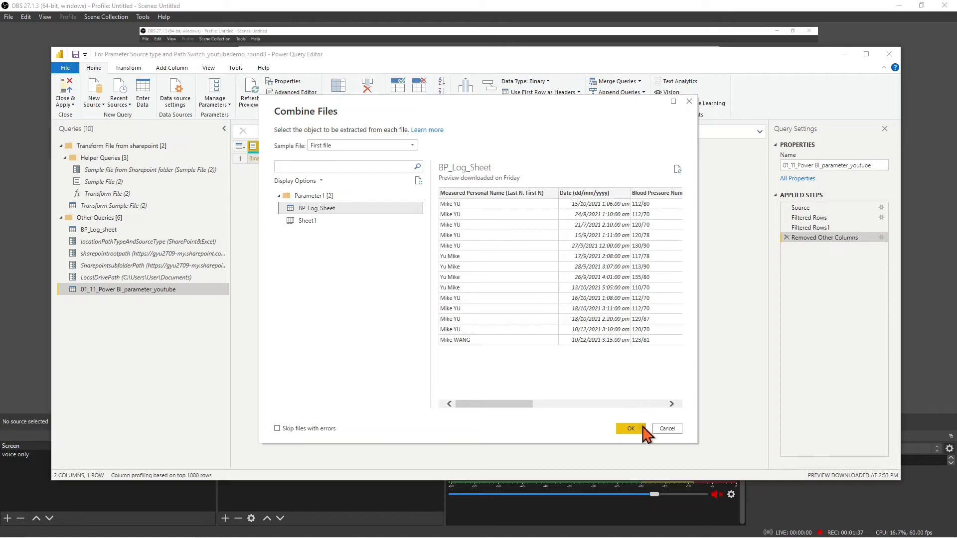
pyautogui.click(643, 428)
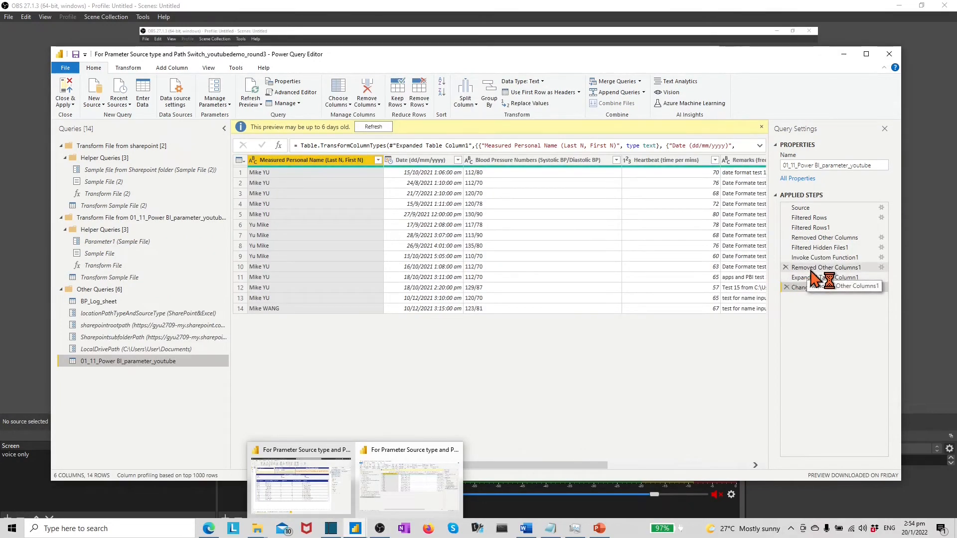
# Edit the Removed Other Columns1 step's settings to also keep the Folder Path column
pyautogui.click(811, 272)
pyautogui.rightClick(812, 270)
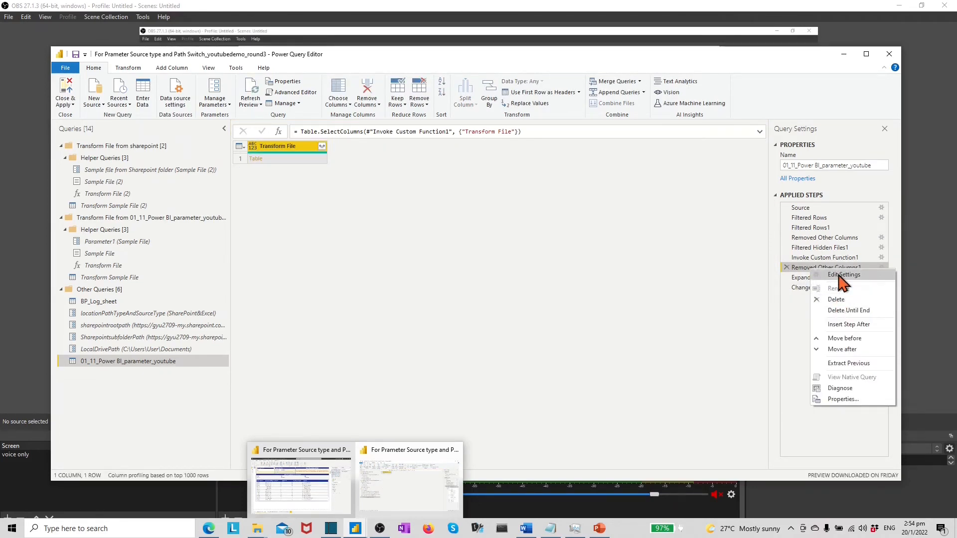
pyautogui.click(836, 299)
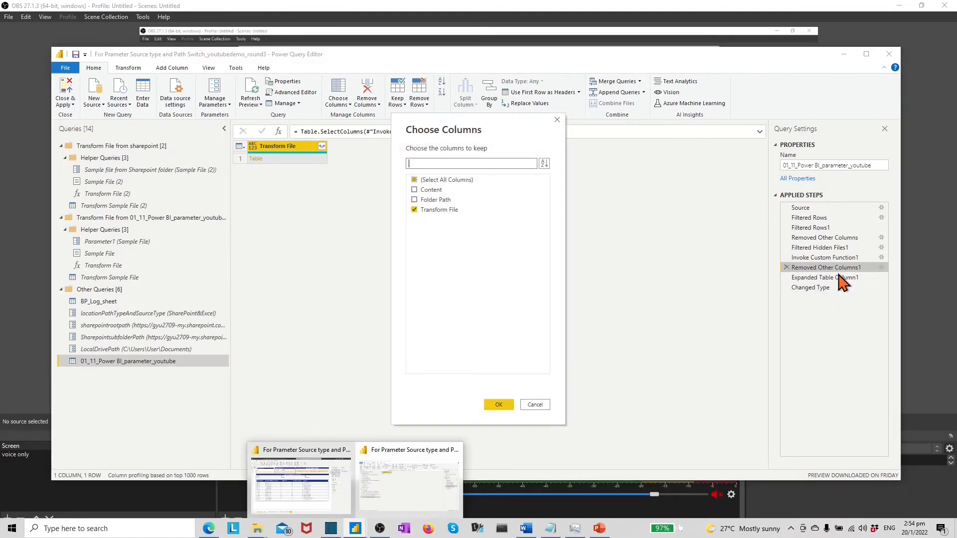
pyautogui.click(414, 200)
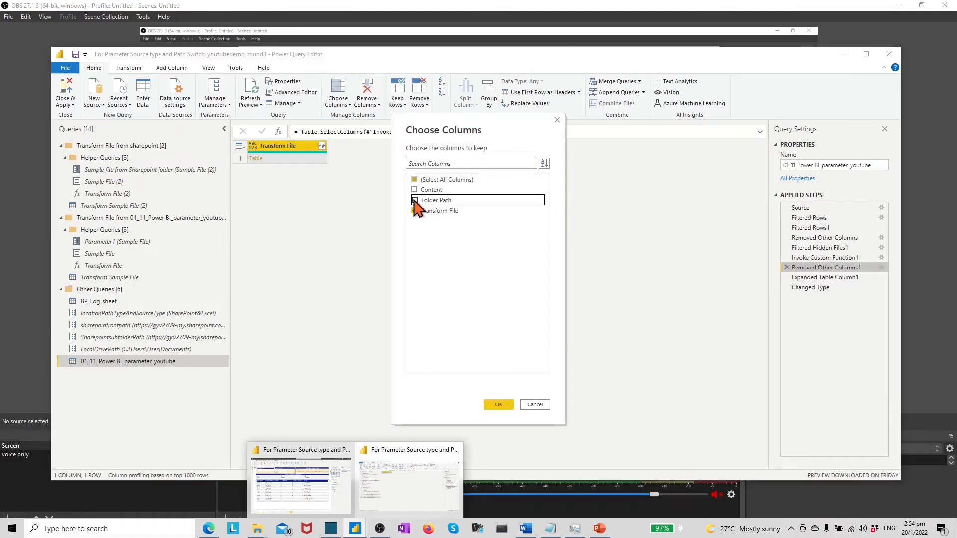
pyautogui.click(499, 404)
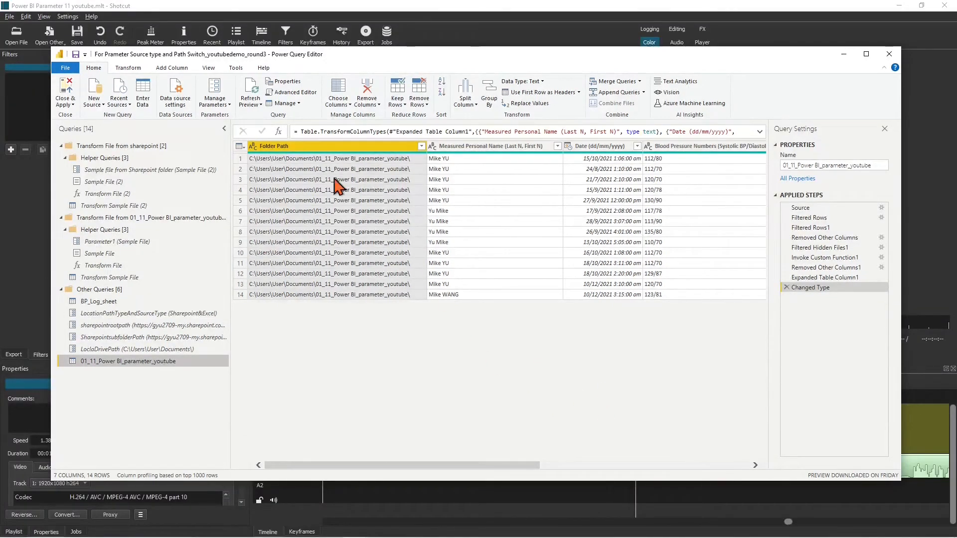
# Copy the local-folder query's M code from the Advanced Editor
pyautogui.click(293, 92)
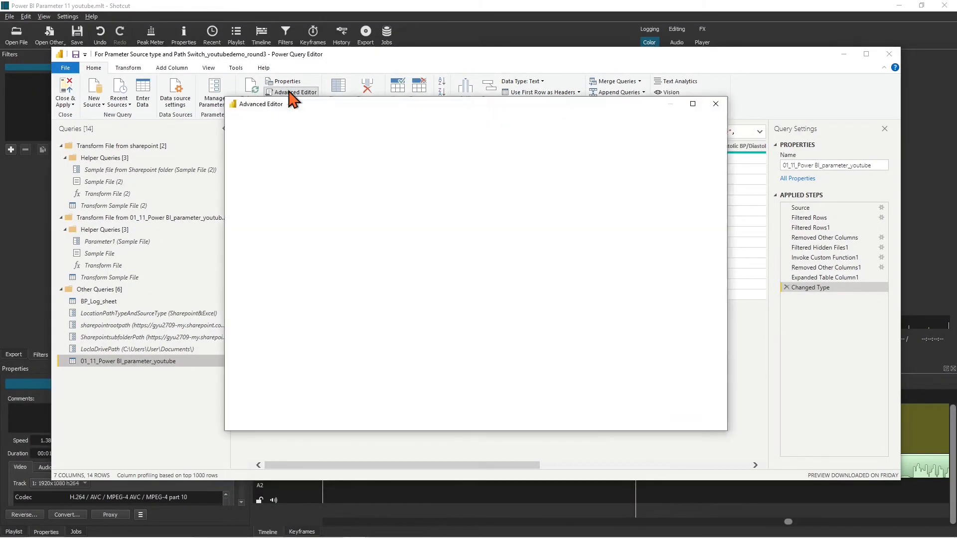
pyautogui.moveTo(260, 163); pyautogui.dragTo(730, 236)
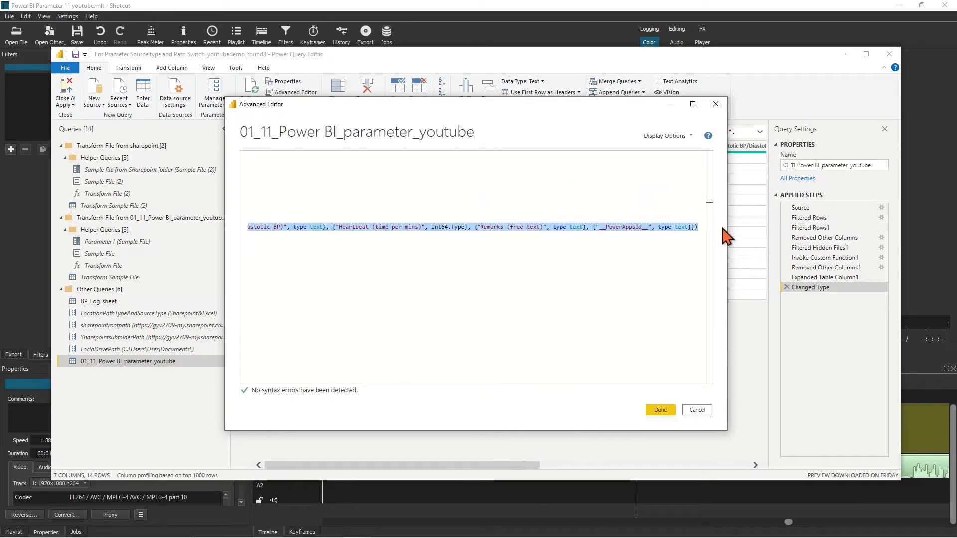
pyautogui.click(698, 410)
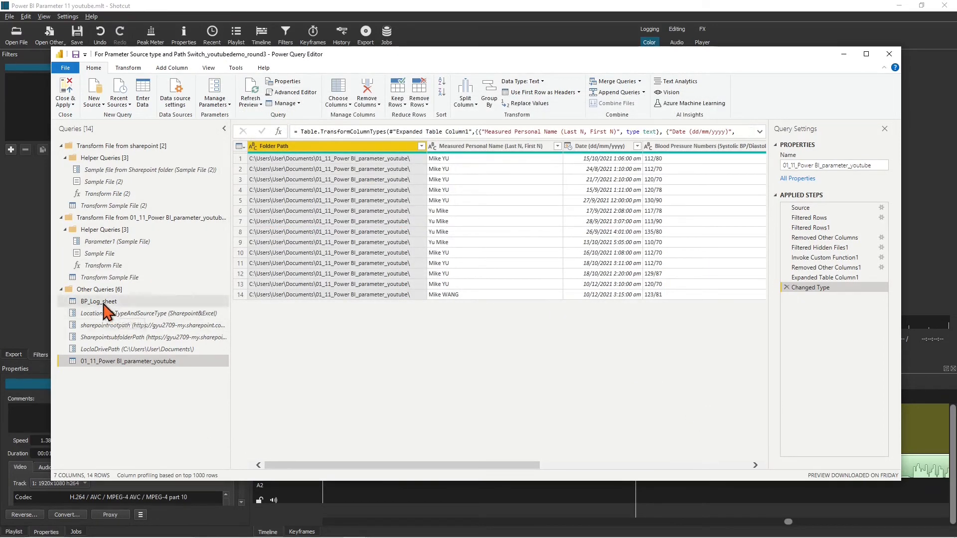
# Delete the 01_11_Power BI_parameter_youtube query
pyautogui.rightClick(178, 362)
pyautogui.click(207, 391)
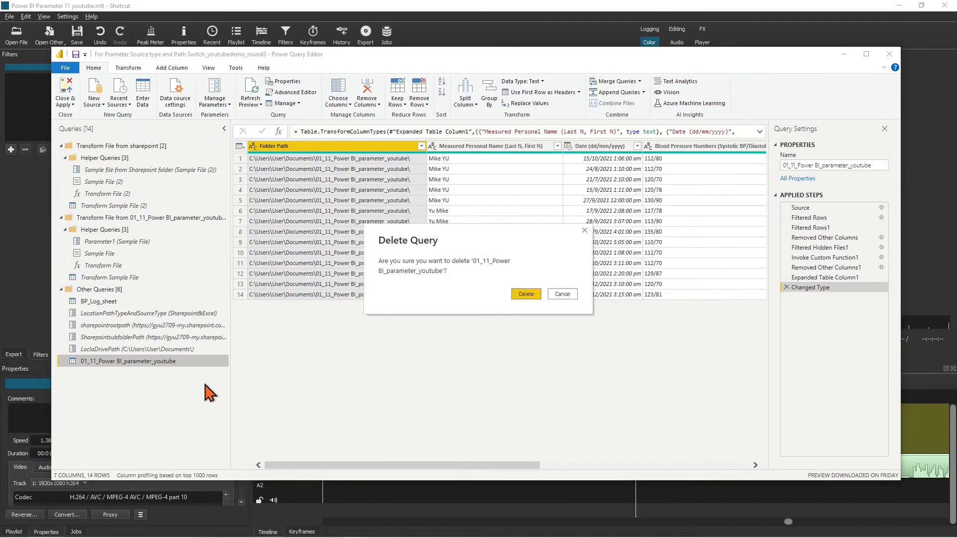
pyautogui.click(526, 294)
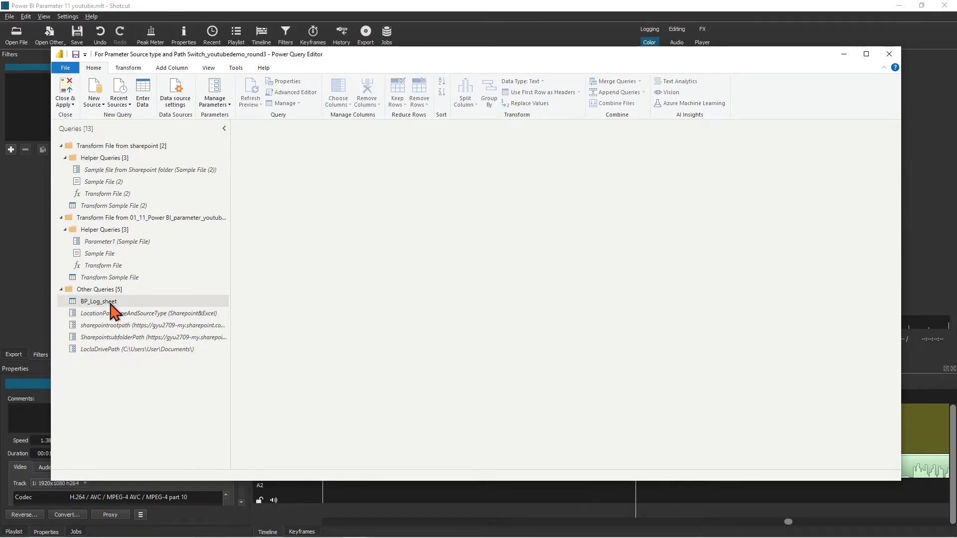
# Select the BP_Log_sheet query and show its code in the Advanced Editor
pyautogui.click(111, 303)
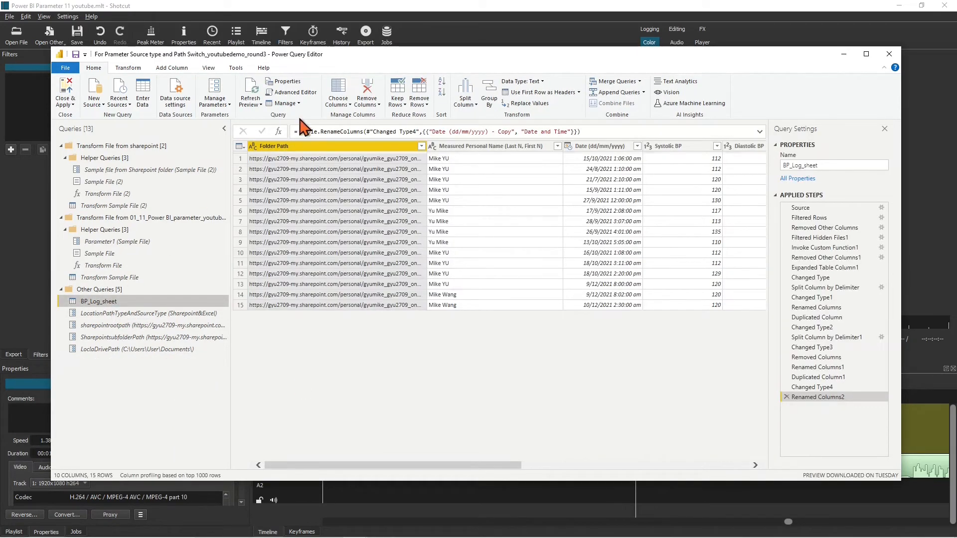
pyautogui.click(301, 93)
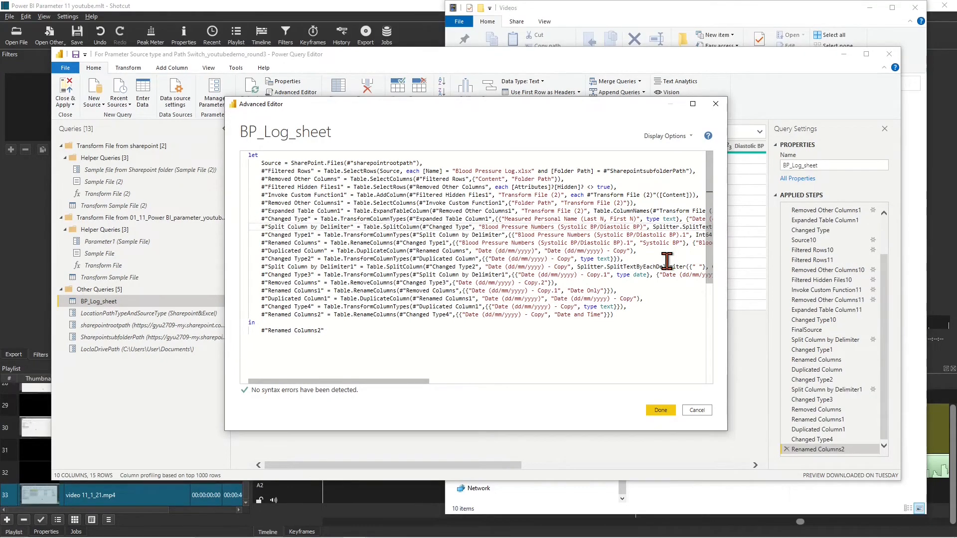
# Paste the copied local-folder steps below Changed Type and unindent the pasted Source line
pyautogui.press('Return')
pyautogui.press('Return')
pyautogui.press('Return')
pyautogui.press('Return')
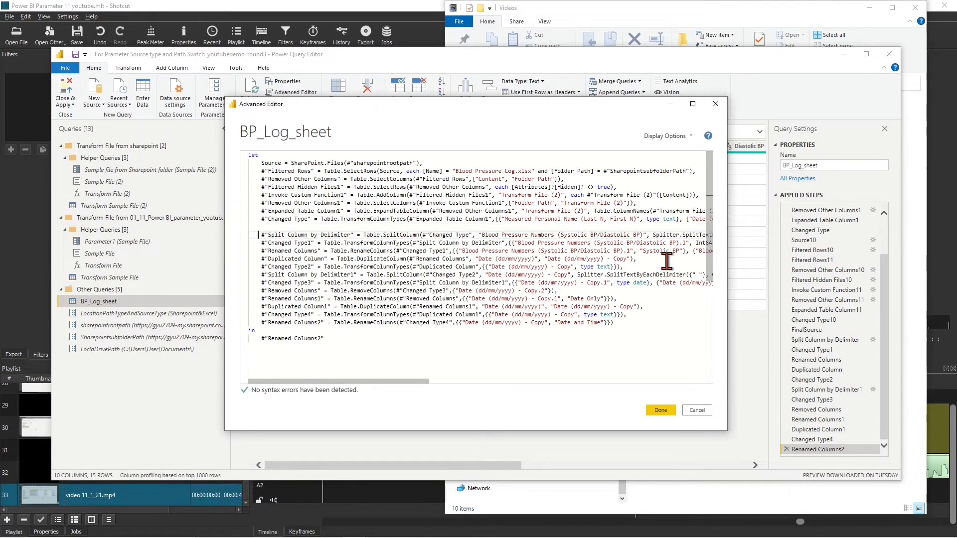
pyautogui.press('Return')
pyautogui.press('Return')
pyautogui.press('Return')
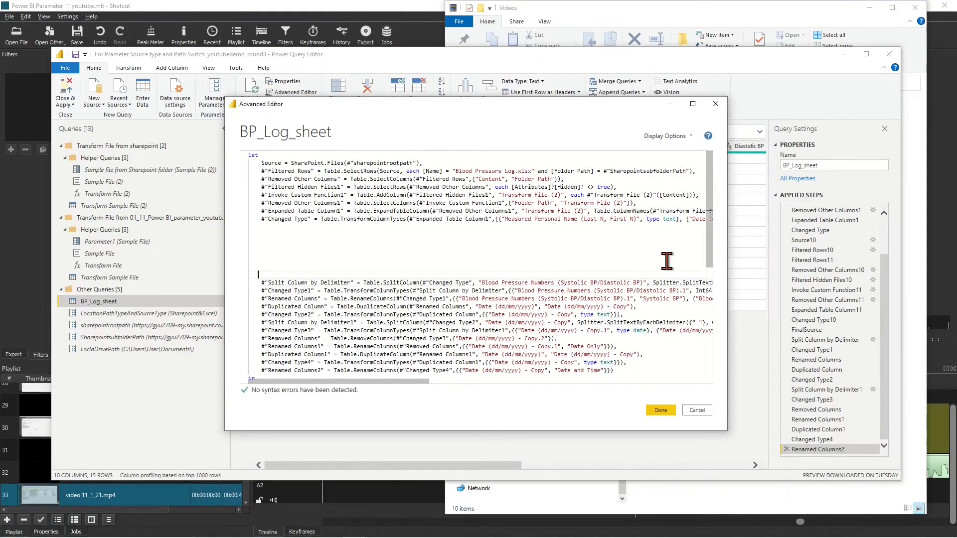
pyautogui.press('Up')
pyautogui.press('Up')
pyautogui.press('Up')
pyautogui.press('Up')
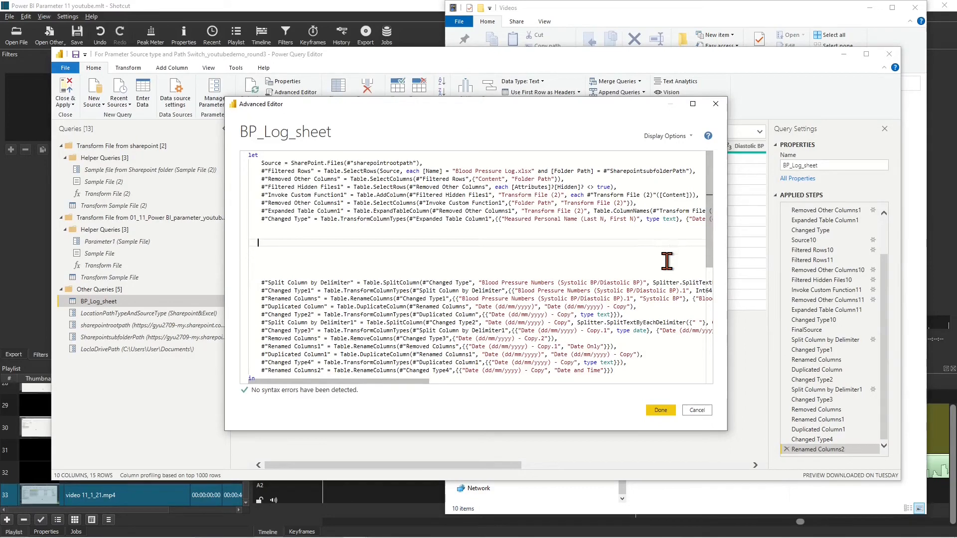
pyautogui.hotkey('ctrl', 'v')
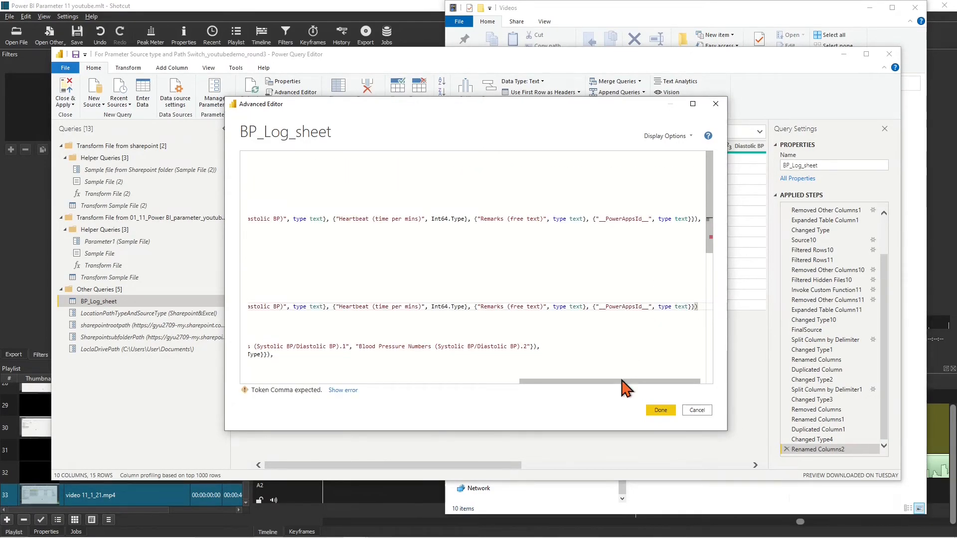
pyautogui.moveTo(618, 382); pyautogui.dragTo(295, 380)
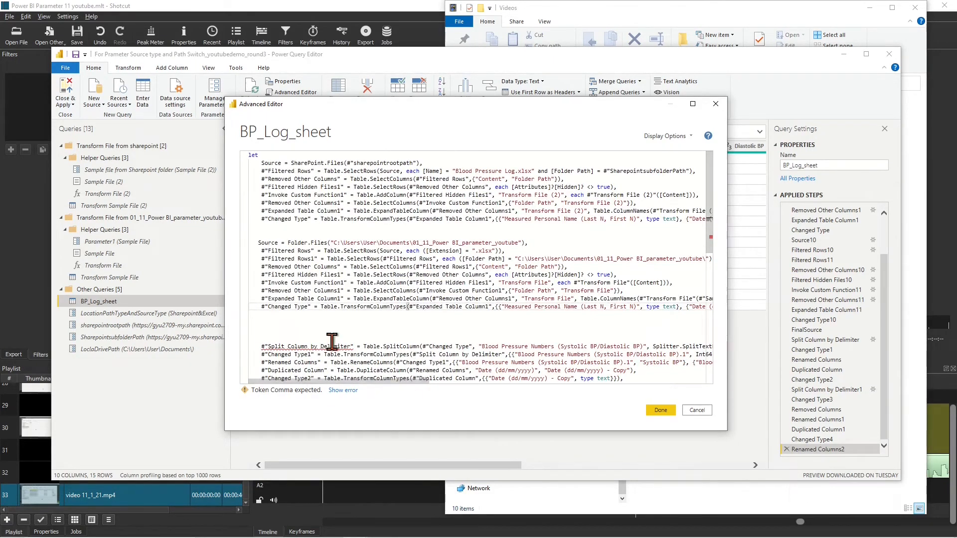
pyautogui.click(257, 242)
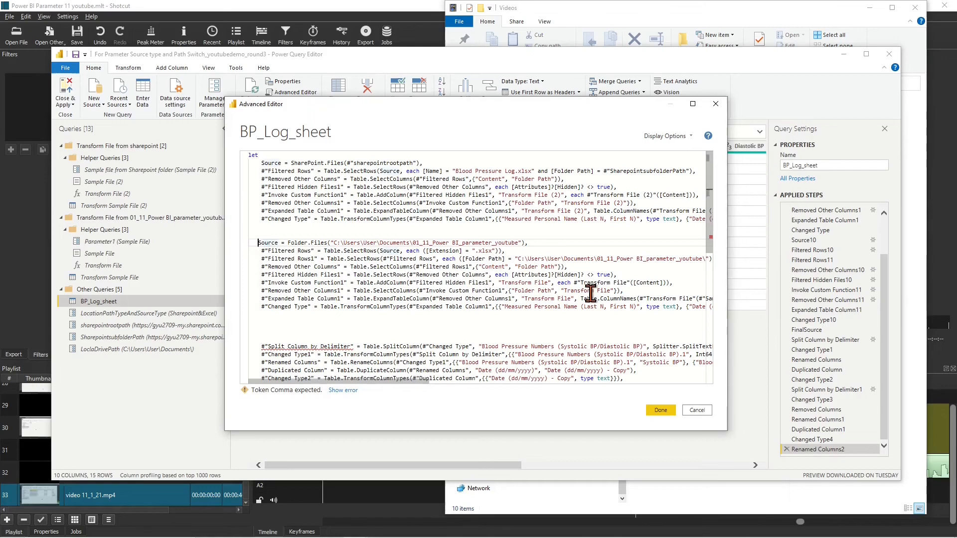
pyautogui.press('BackSpace')
pyautogui.press('BackSpace')
pyautogui.press('BackSpace')
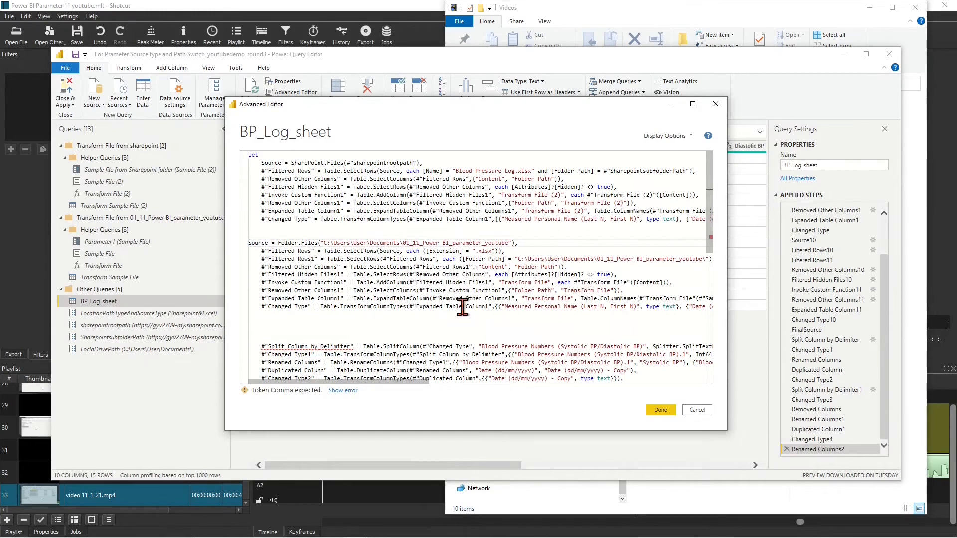
pyautogui.click(274, 315)
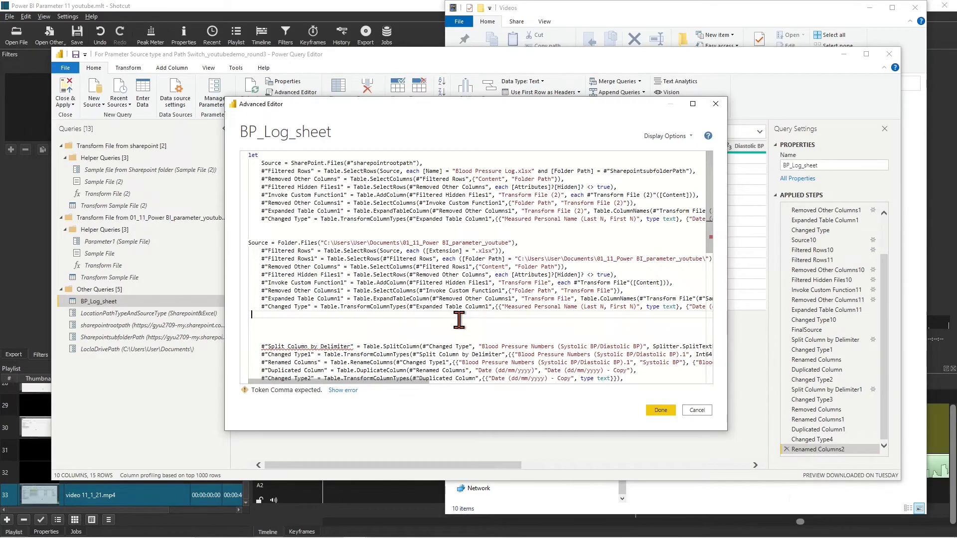
pyautogui.press('Left')
# Add the missing comma and rename Source, Filtered Rows and Removed Other Columns with 10 suffixes
pyautogui.write(',')
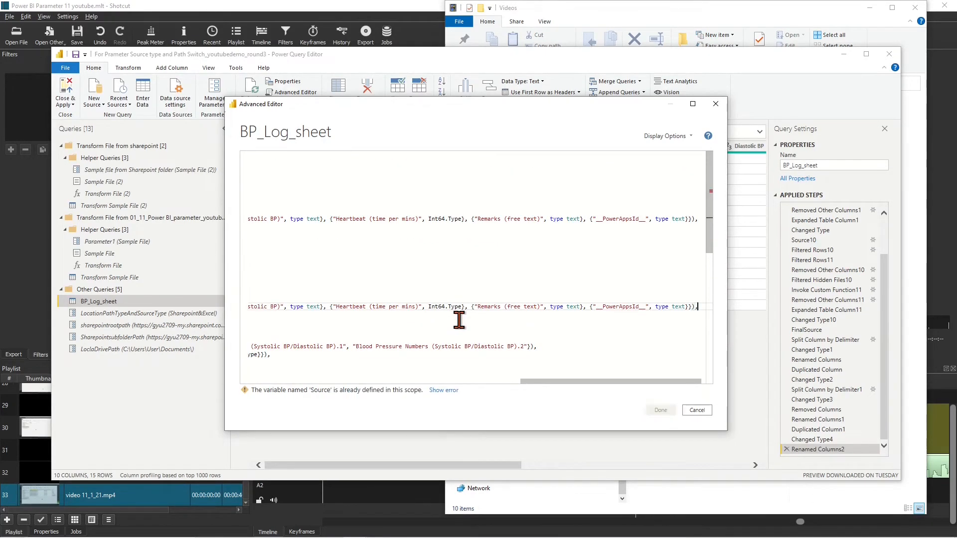
pyautogui.moveTo(540, 382); pyautogui.dragTo(249, 382)
pyautogui.write('10')
pyautogui.click(310, 252)
pyautogui.write('10')
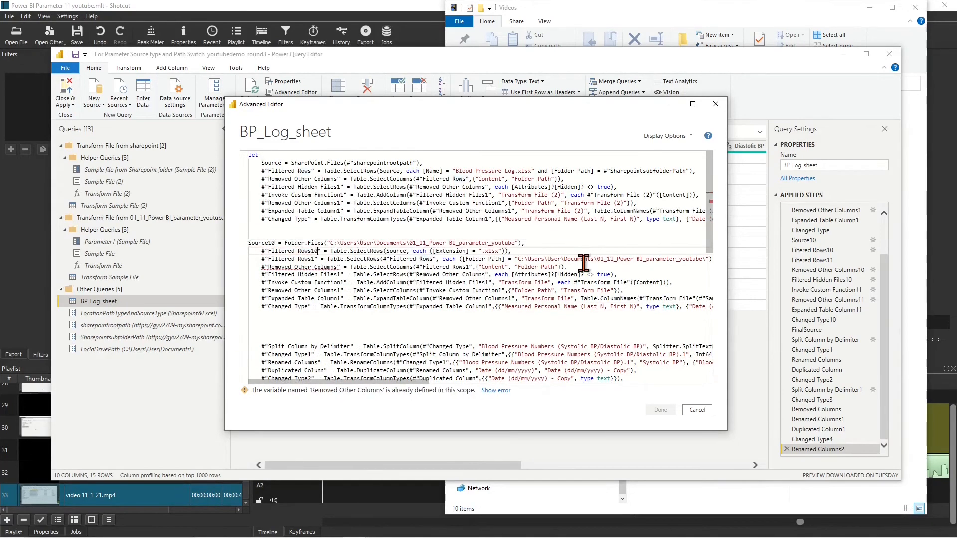
pyautogui.click(406, 252)
pyautogui.write('10')
pyautogui.click(314, 261)
pyautogui.write('1')
pyautogui.click(436, 261)
pyautogui.write('10')
pyautogui.click(338, 268)
pyautogui.write('10')
# Renumber Filtered Hidden Files, Invoke Custom Function, Expanded Table Column and Changed Type steps and their references to 10/11
pyautogui.click(475, 268)
pyautogui.write('1')
pyautogui.click(341, 276)
pyautogui.write('1')
pyautogui.click(489, 276)
pyautogui.write('10')
pyautogui.click(345, 284)
pyautogui.write('11')
pyautogui.click(338, 291)
pyautogui.write('1')
pyautogui.click(499, 291)
pyautogui.write('1')
pyautogui.click(339, 298)
pyautogui.write('1')
pyautogui.click(514, 299)
pyautogui.write('1')
pyautogui.click(309, 307)
pyautogui.write('10')
pyautogui.click(500, 306)
pyautogui.write('1')
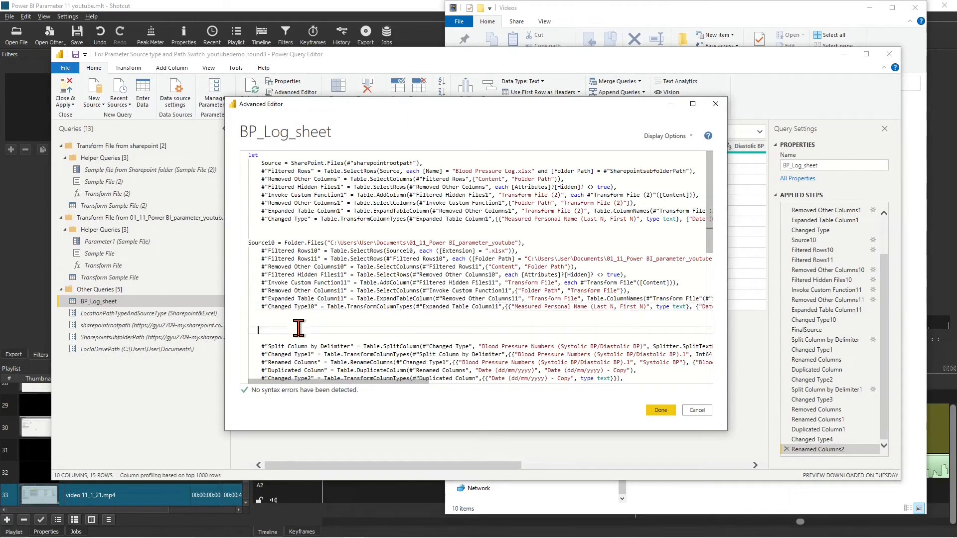
pyautogui.moveTo(324, 244); pyautogui.dragTo(515, 244)
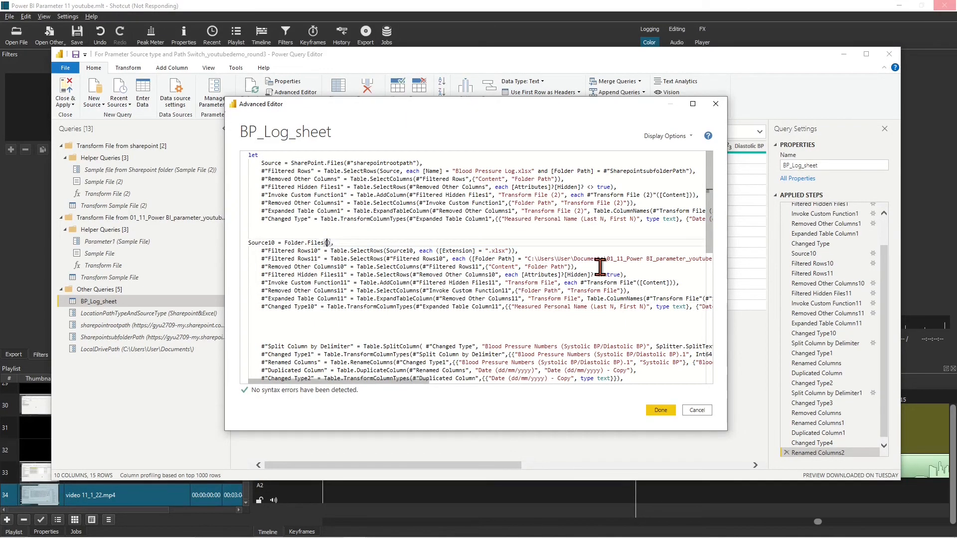
# Replace the hard-coded folder paths in Source10 and the Folder Path filter with #"LocalDrivePath"
pyautogui.write('#"LocalDrivePath')
pyautogui.press('Left')
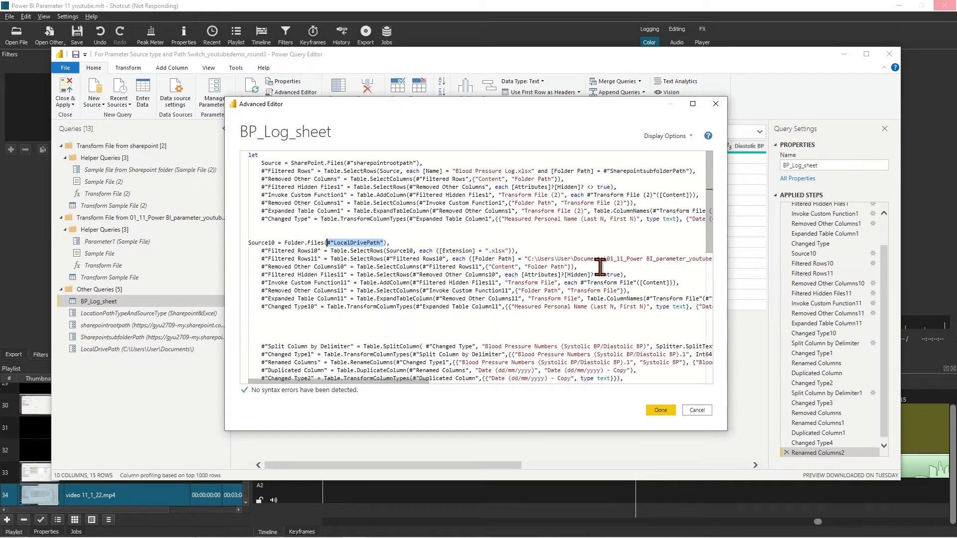
pyautogui.click(669, 261)
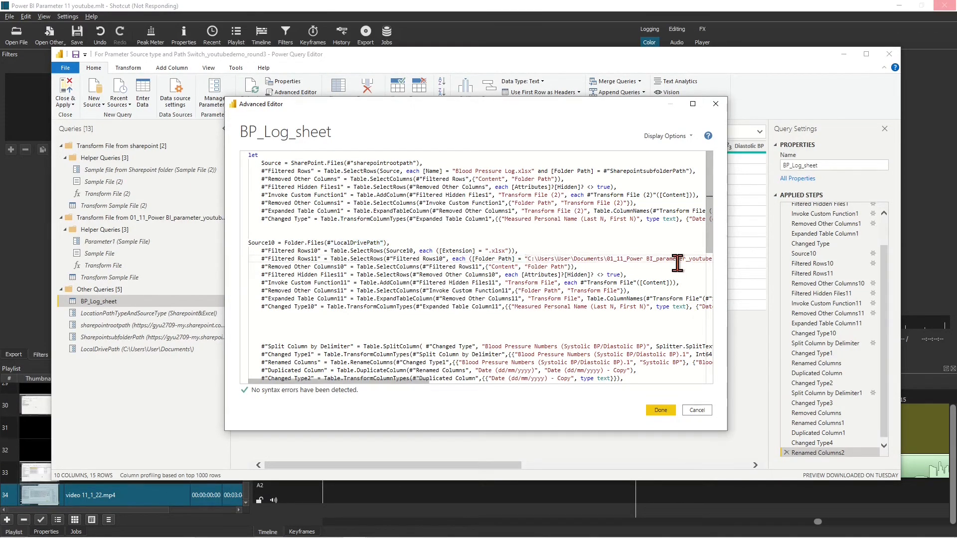
pyautogui.hotkey('shift', 'Right')
pyautogui.hotkey('shift', 'Right')
pyautogui.hotkey('shift', 'Right')
pyautogui.hotkey('shift', 'Right')
pyautogui.hotkey('shift', 'Right')
pyautogui.hotkey('shift', 'Right')
pyautogui.hotkey('shift', 'Right')
pyautogui.hotkey('shift', 'Right')
pyautogui.hotkey('shift', 'Right')
pyautogui.hotkey('shift', 'Right')
pyautogui.hotkey('shift', 'Right')
pyautogui.hotkey('shift', 'Right')
pyautogui.hotkey('shift', 'Right')
pyautogui.hotkey('shift', 'Right')
pyautogui.hotkey('shift', 'Right')
pyautogui.hotkey('shift', 'Right')
pyautogui.hotkey('shift', 'Right')
pyautogui.hotkey('shift', 'Right')
pyautogui.hotkey('shift', 'Right')
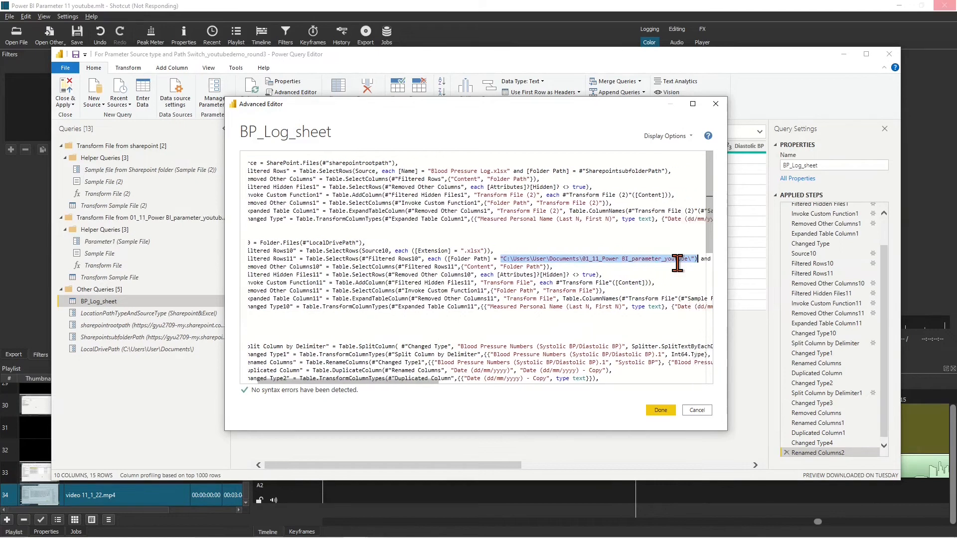
pyautogui.press('Delete')
pyautogui.write('#"LocalDrivePath"')
pyautogui.click(615, 322)
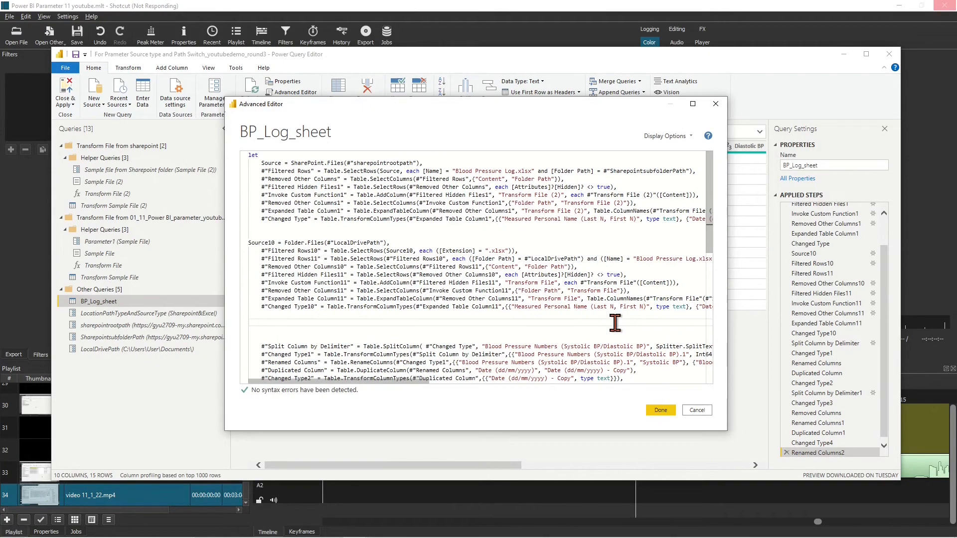
# Begin a FinalSource step testing whether LocationPathTypeAndSourceType equals "LocalDrive&Excel"
pyautogui.write('Final')
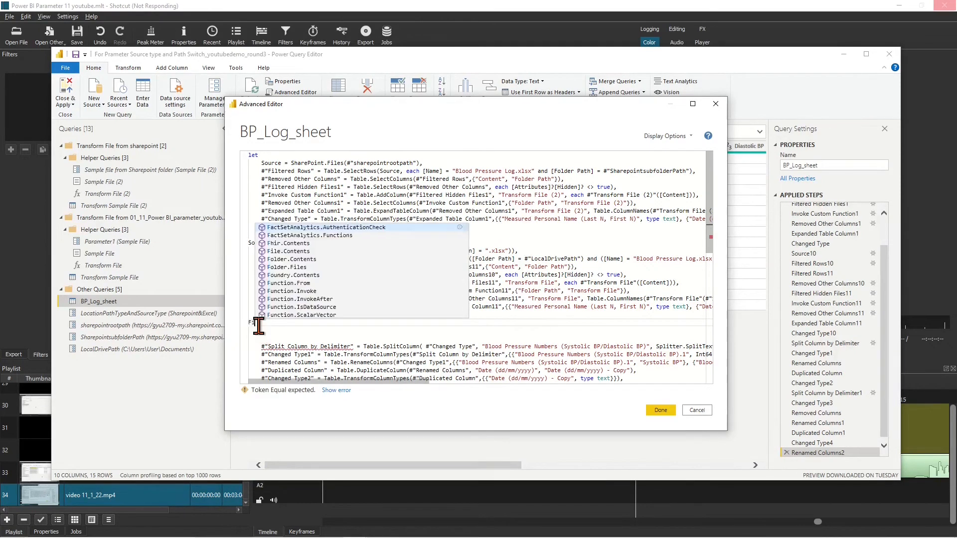
pyautogui.write(' S')
pyautogui.press('BackSpace')
pyautogui.press('BackSpace')
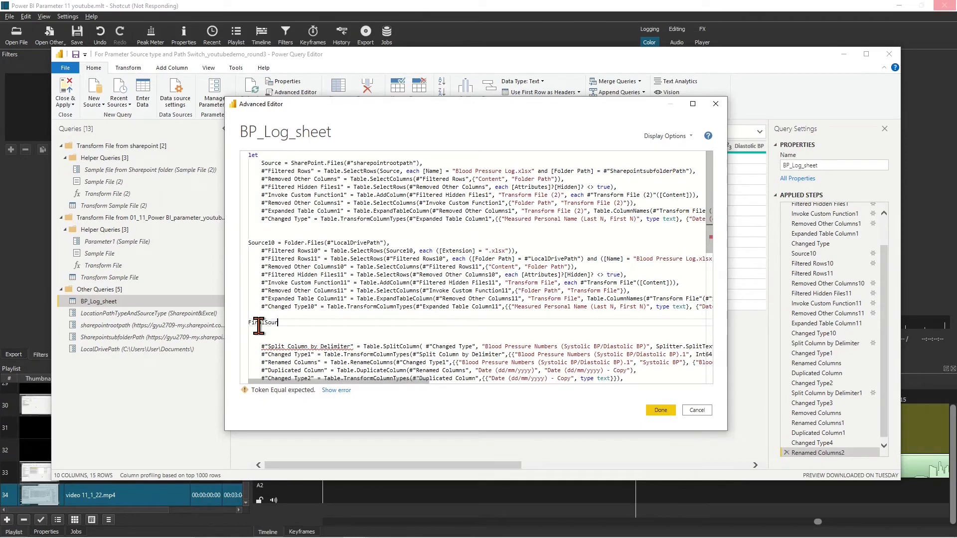
pyautogui.write('Source=')
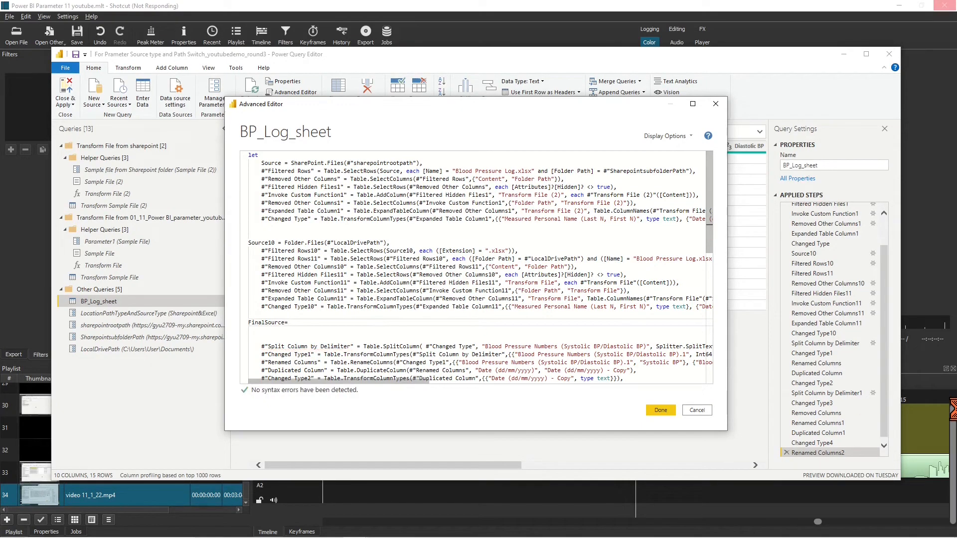
pyautogui.write('if(')
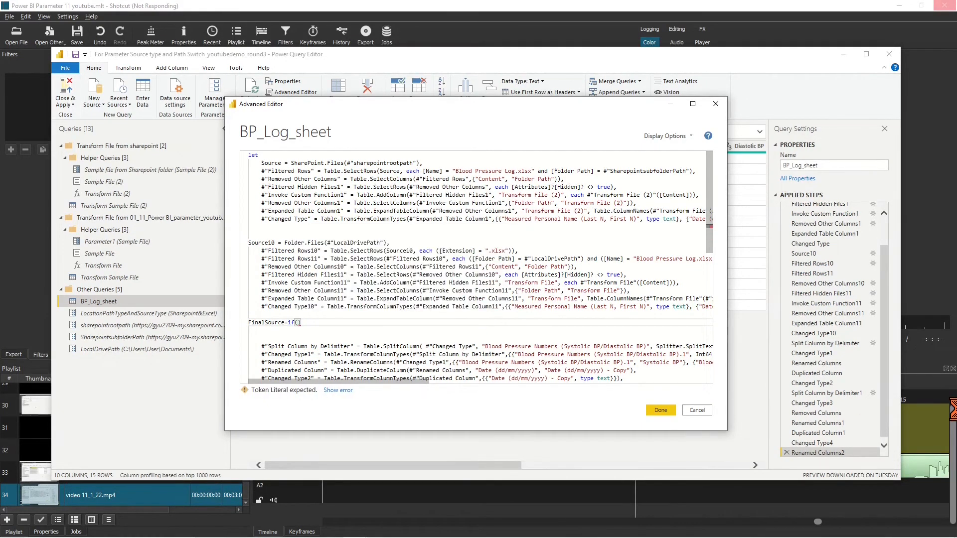
pyautogui.write('Loc')
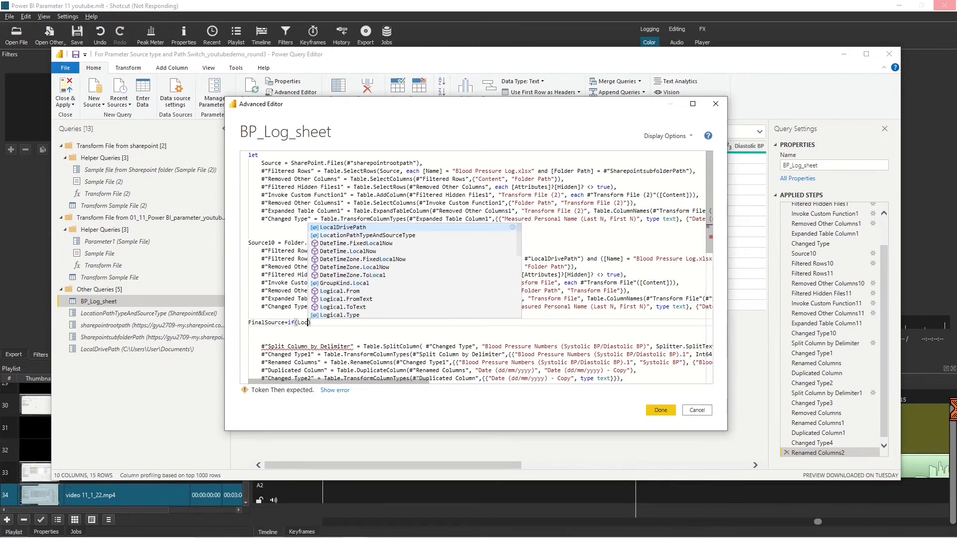
pyautogui.click(407, 236)
pyautogui.write('=')
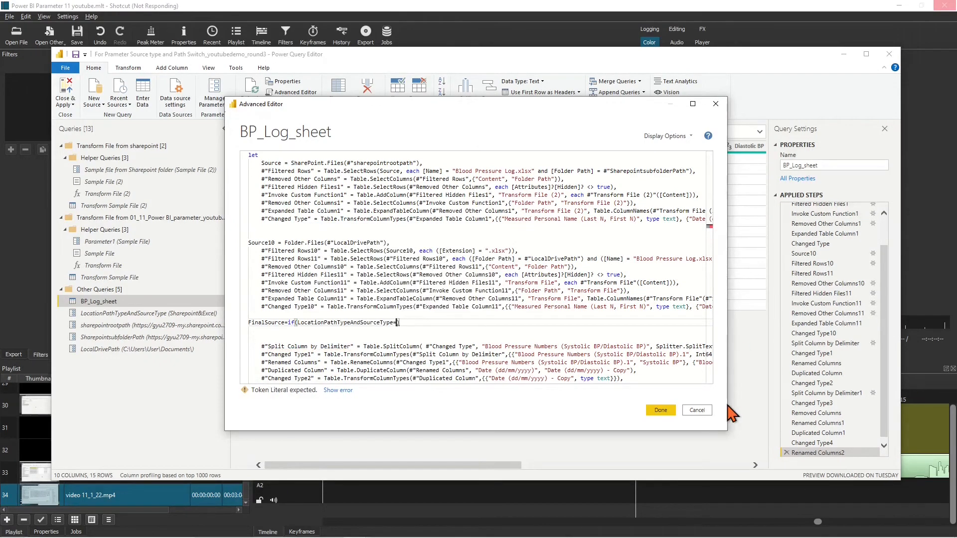
pyautogui.press('Delete')
pyautogui.write('"LocalD')
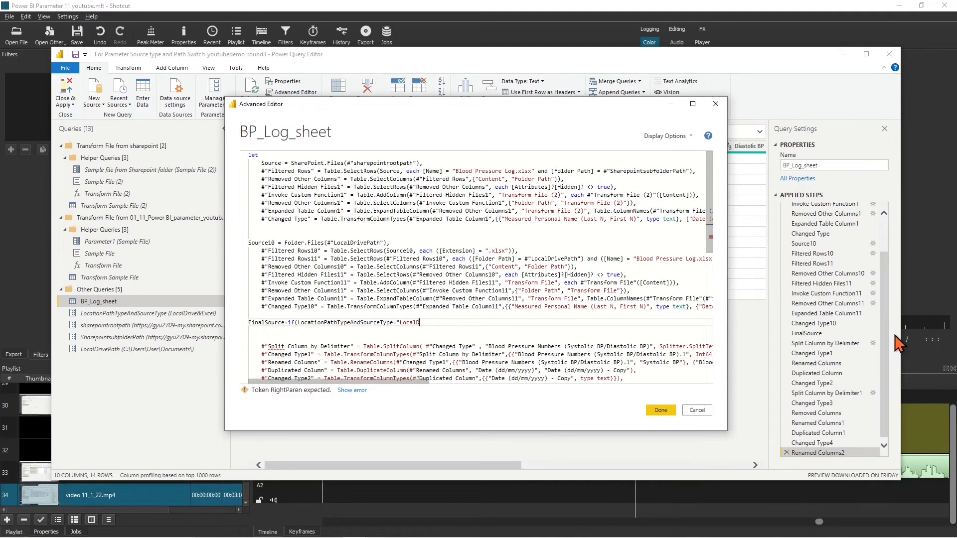
pyautogui.write('rive&Excel") then')
# Make FinalSource return #"Changed Type10" when true, else #"Changed Type"
pyautogui.moveTo(261, 307); pyautogui.dragTo(317, 307)
pyautogui.hotkey('ctrl', 'c')
pyautogui.click(491, 322)
pyautogui.hotkey('ctrl', 'v')
pyautogui.write('else')
pyautogui.moveTo(260, 219); pyautogui.dragTo(311, 219)
pyautogui.hotkey('ctrl', 'c')
pyautogui.click(570, 323)
pyautogui.hotkey('ctrl', 'v')
pyautogui.write(',')
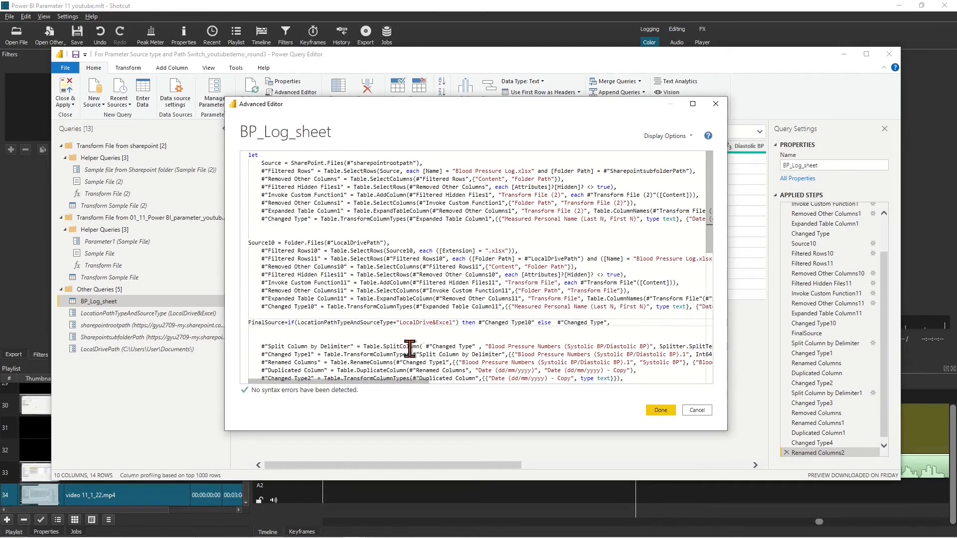
# Feed the Split Column step from FinalSource, tidy the extra blank line, and save the query code
pyautogui.click(477, 346)
pyautogui.press('BackSpace')
pyautogui.press('BackSpace')
pyautogui.press('BackSpace')
pyautogui.press('BackSpace')
pyautogui.press('BackSpace')
pyautogui.press('BackSpace')
pyautogui.press('BackSpace')
pyautogui.press('BackSpace')
pyautogui.press('BackSpace')
pyautogui.press('BackSpace')
pyautogui.press('BackSpace')
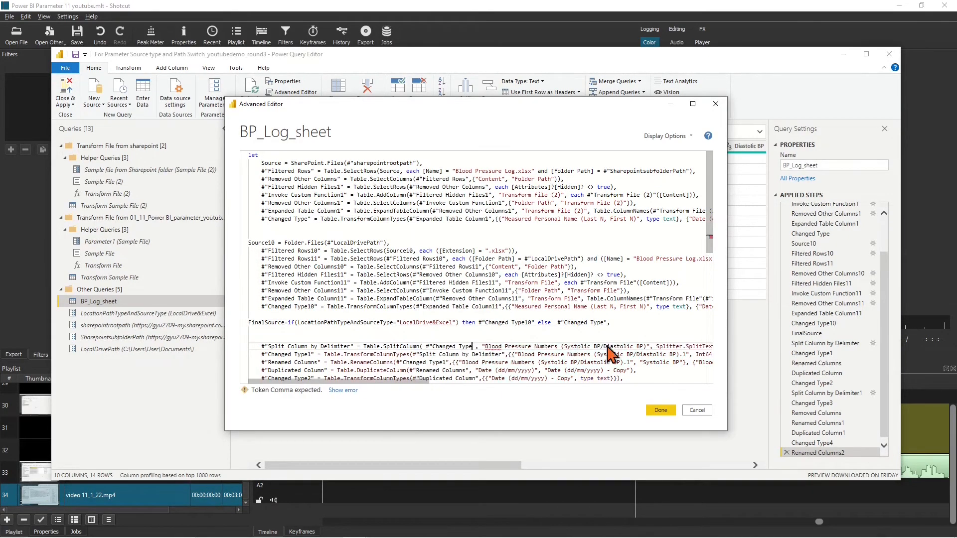
pyautogui.press('BackSpace')
pyautogui.press('BackSpace')
pyautogui.press('BackSpace')
pyautogui.press('BackSpace')
pyautogui.write('Final')
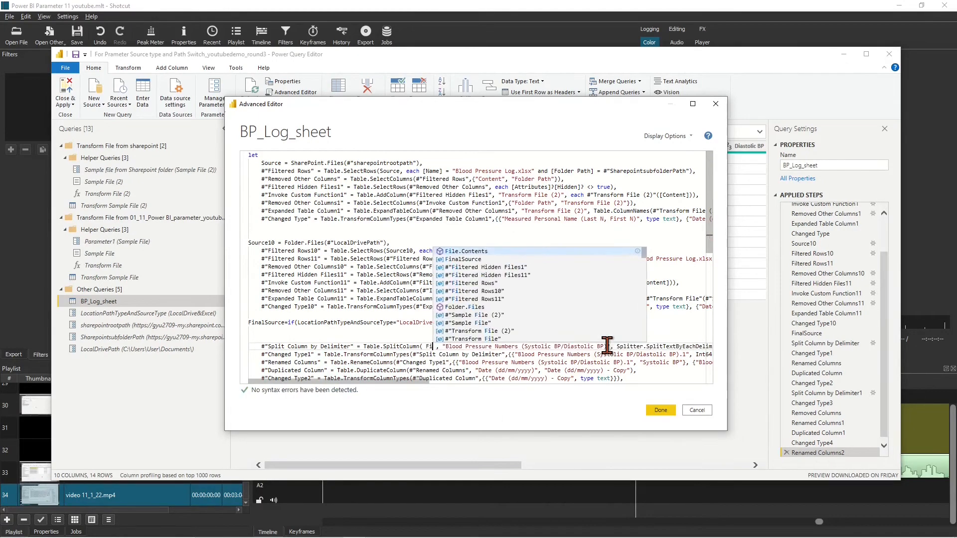
pyautogui.click(482, 356)
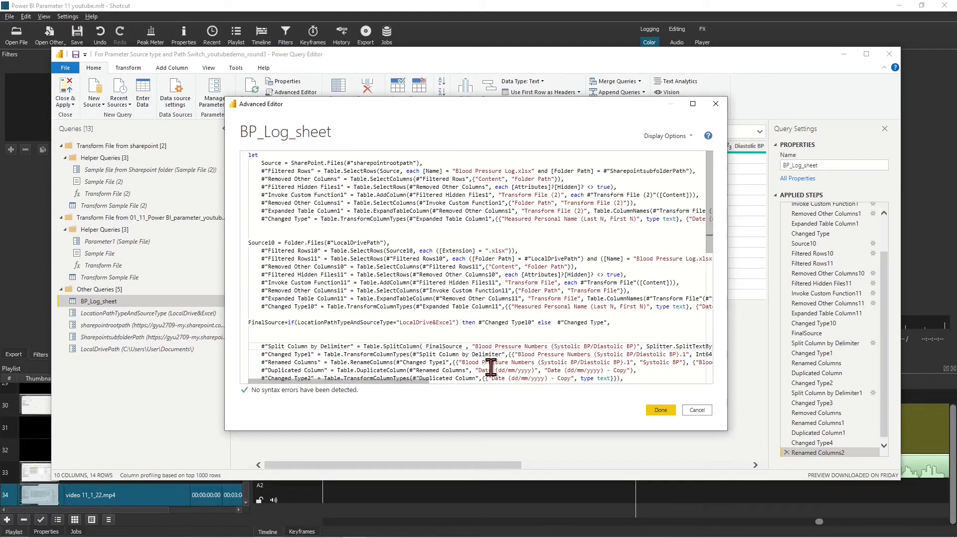
pyautogui.click(294, 333)
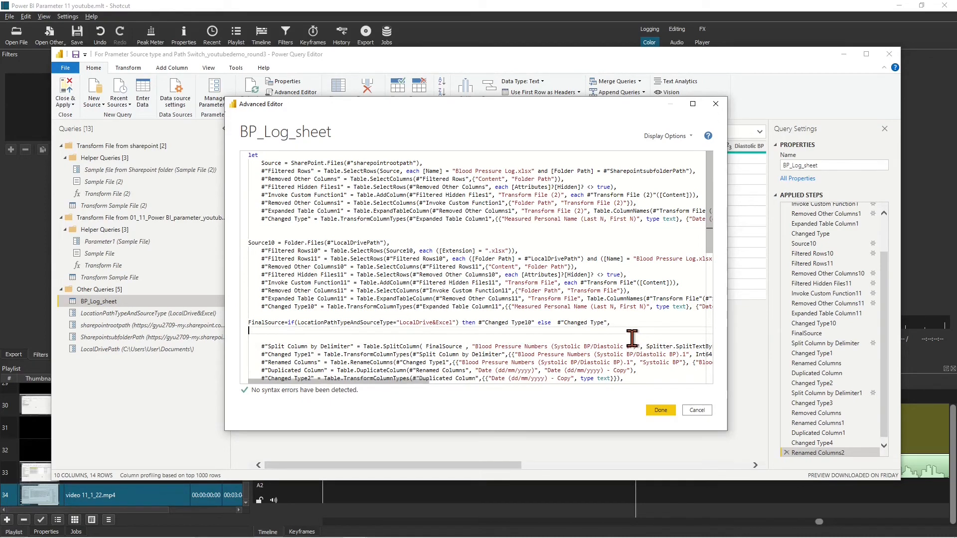
pyautogui.press('BackSpace')
pyautogui.scroll(-3, 610, 338)
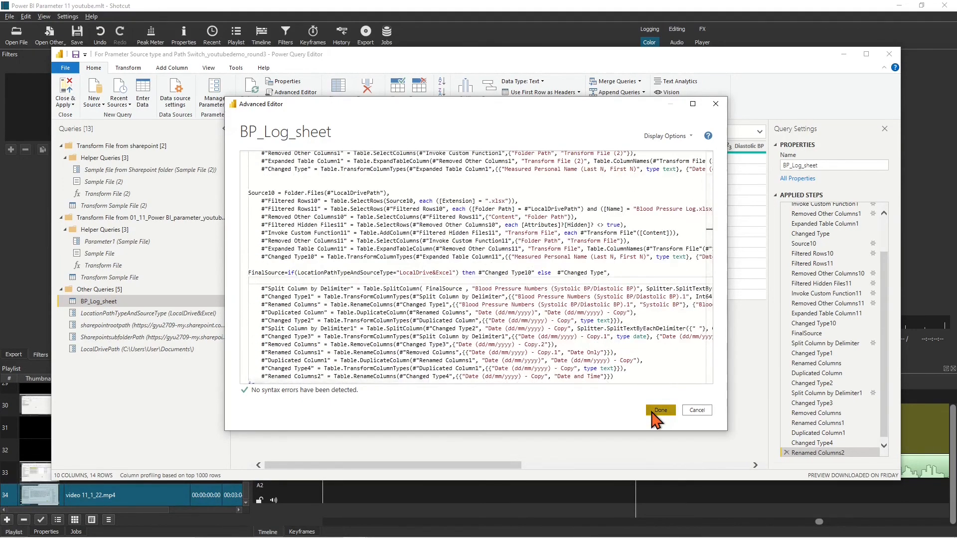
pyautogui.click(653, 412)
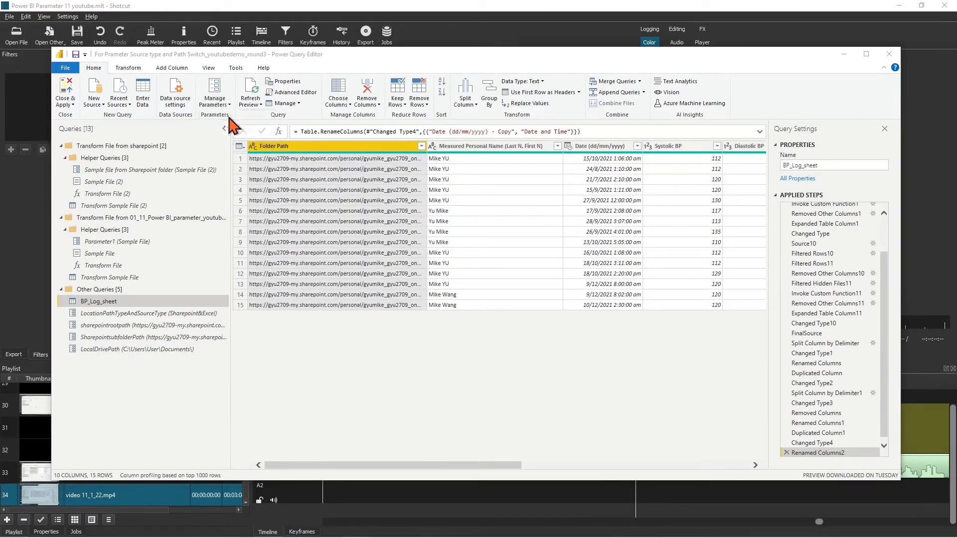
# Paste the 01_11_Power BI_parameter_youtube folder path as LocalDrivePath's second suggested value and confirm
pyautogui.click(215, 92)
pyautogui.click(383, 202)
pyautogui.click(258, 527)
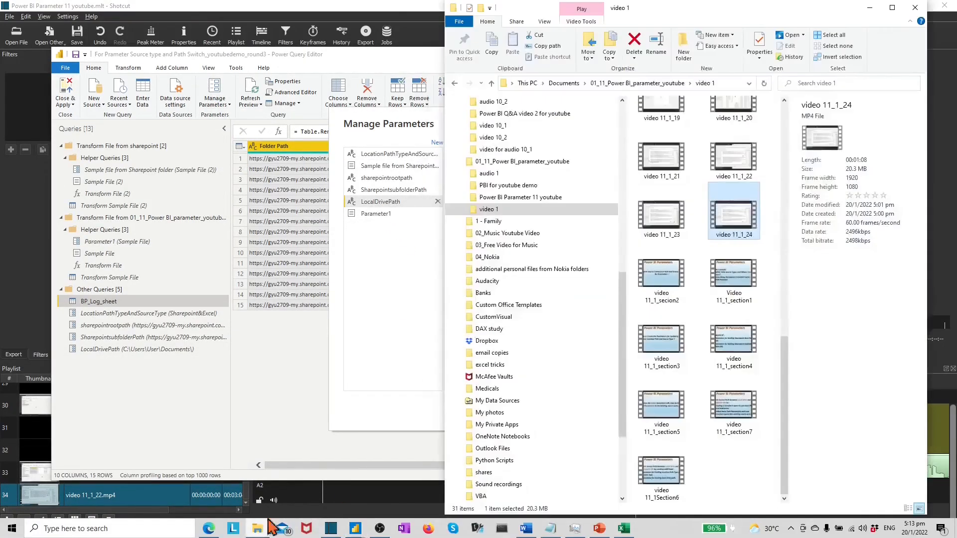
pyautogui.click(519, 161)
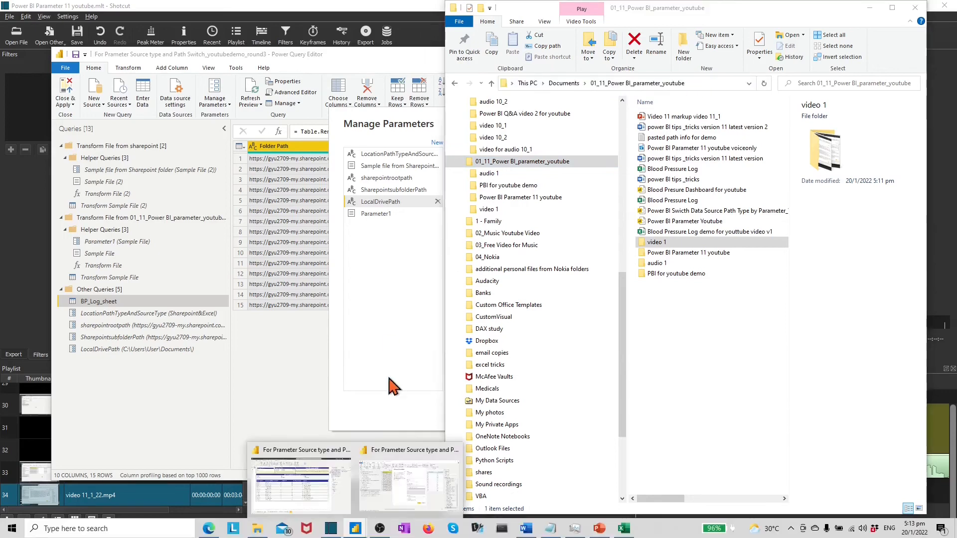
pyautogui.click(391, 386)
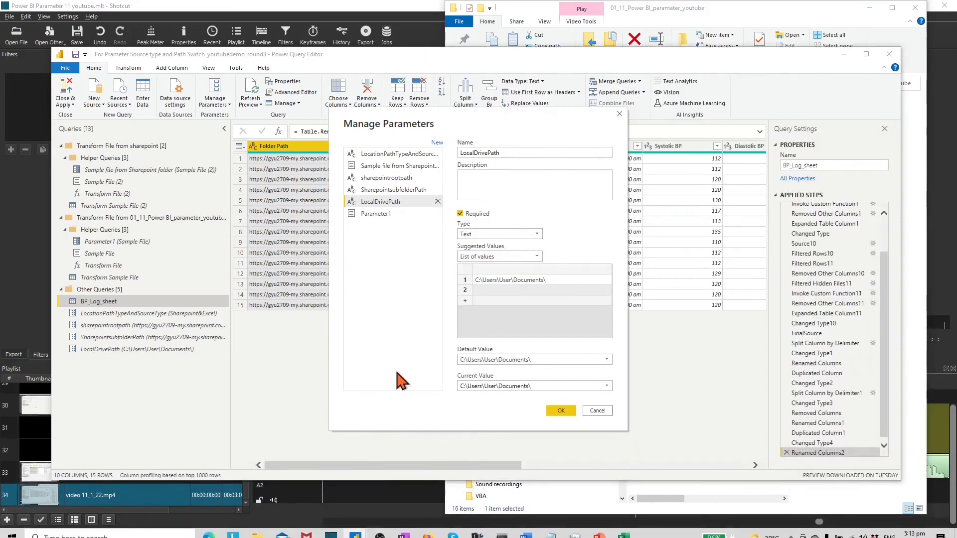
pyautogui.rightClick(482, 291)
pyautogui.click(505, 319)
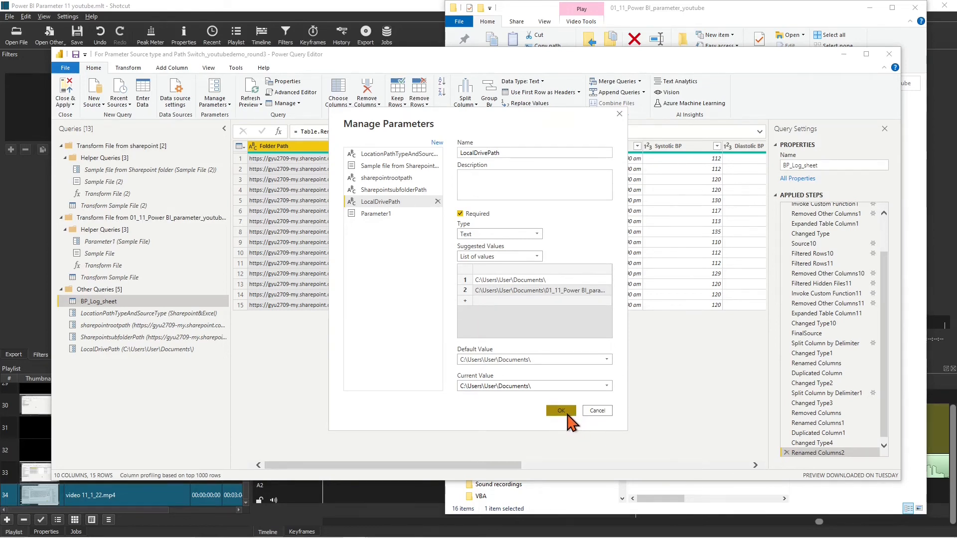
pyautogui.click(562, 411)
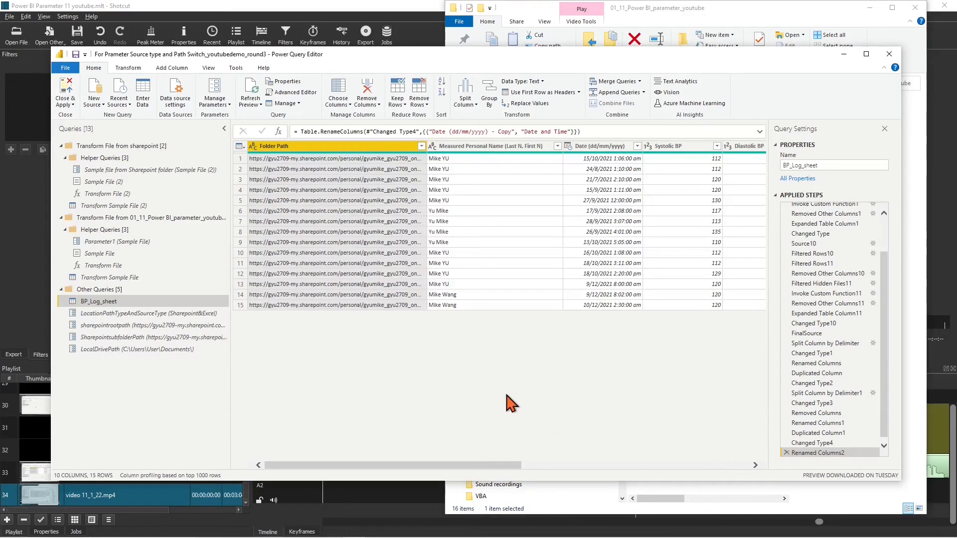
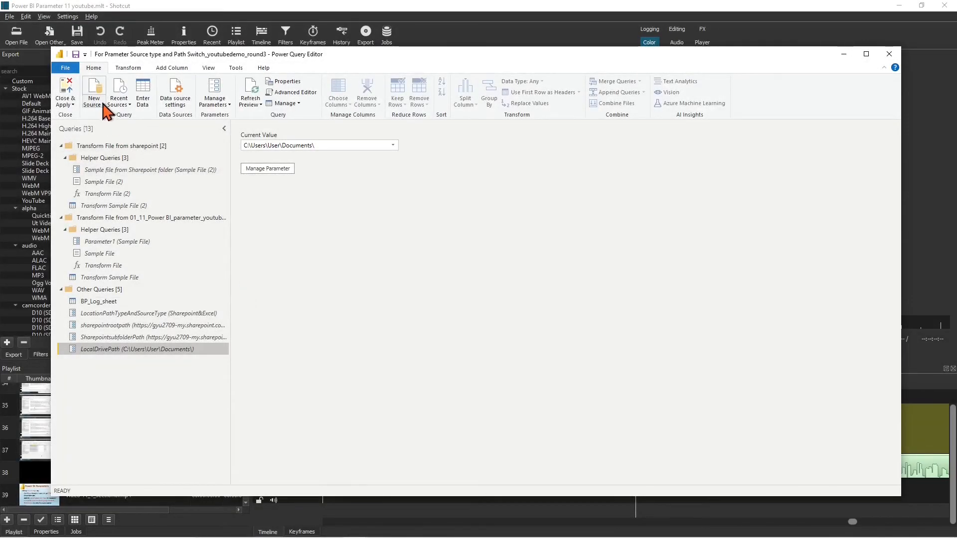
# Choose the SharePoint folder connector from the full data source catalogue
pyautogui.click(99, 102)
pyautogui.click(122, 285)
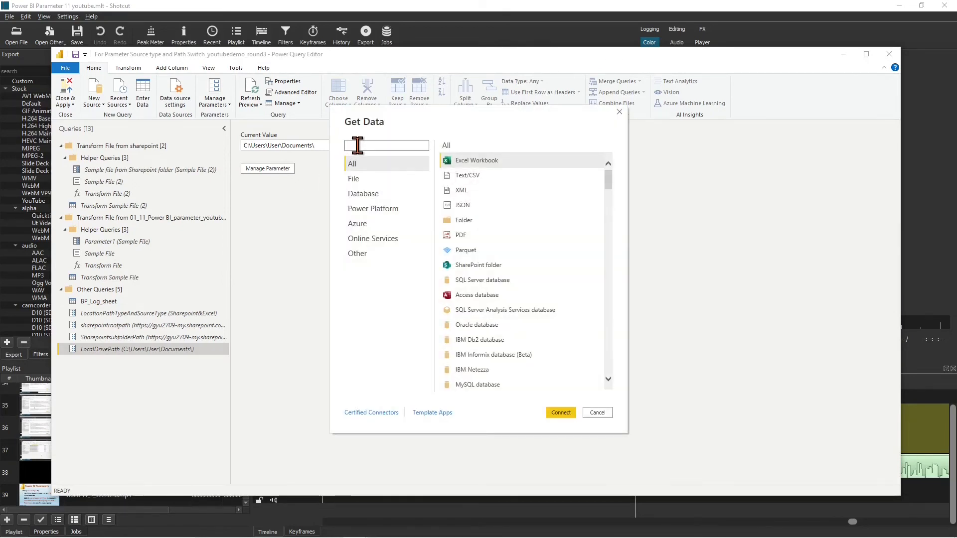
pyautogui.click(358, 145)
pyautogui.write('sharepoint folder')
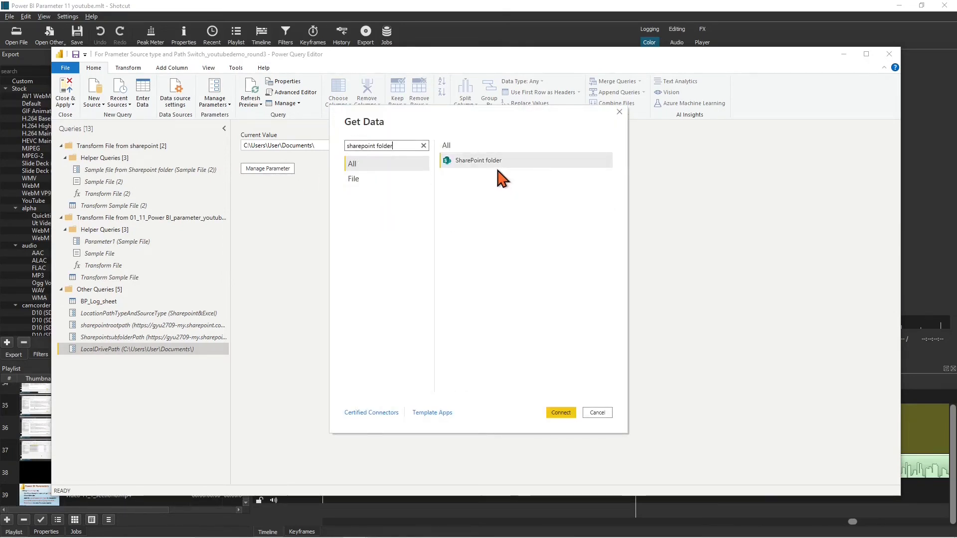
pyautogui.click(562, 412)
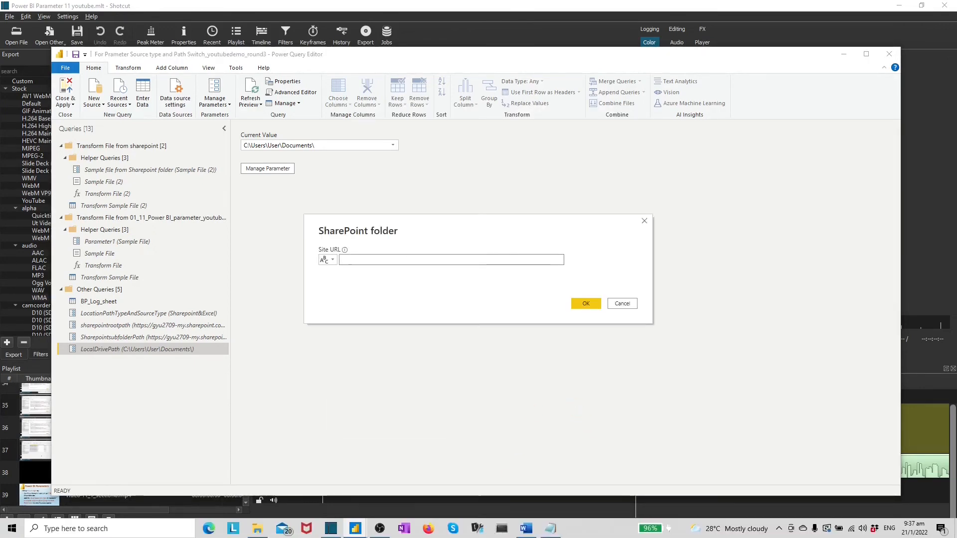
# Use the OneDrive root URL copied from the notes as the site URL and load its file list
pyautogui.click(551, 529)
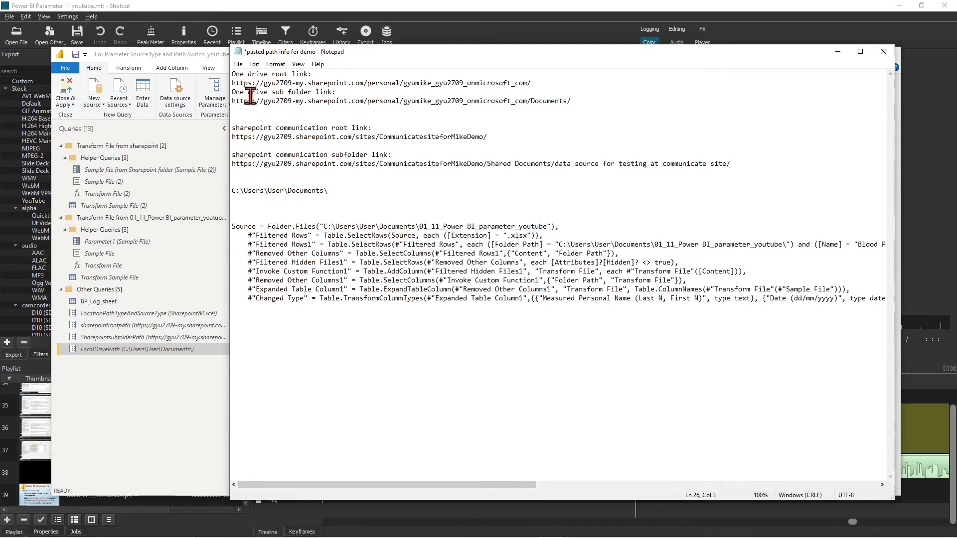
pyautogui.moveTo(232, 84); pyautogui.dragTo(536, 84)
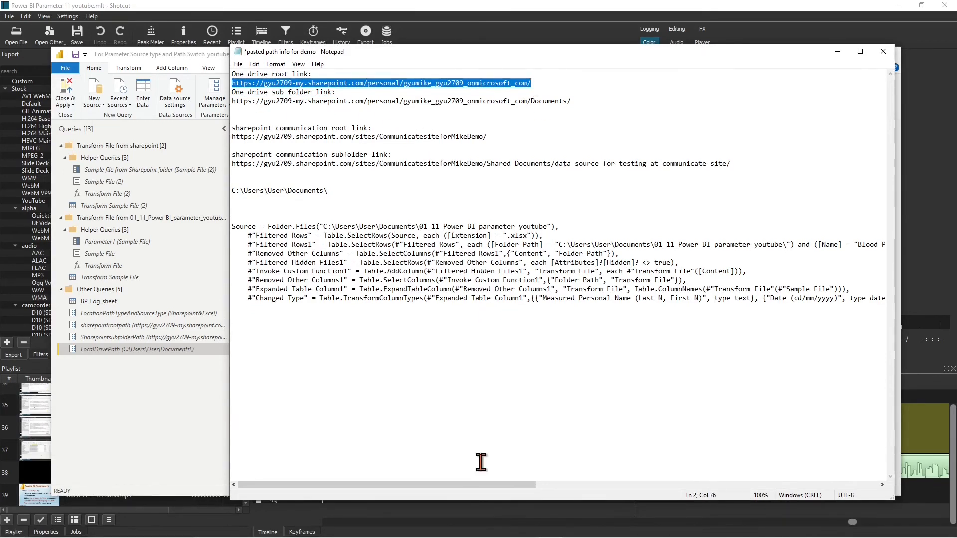
pyautogui.moveTo(355, 528)
pyautogui.click(210, 420)
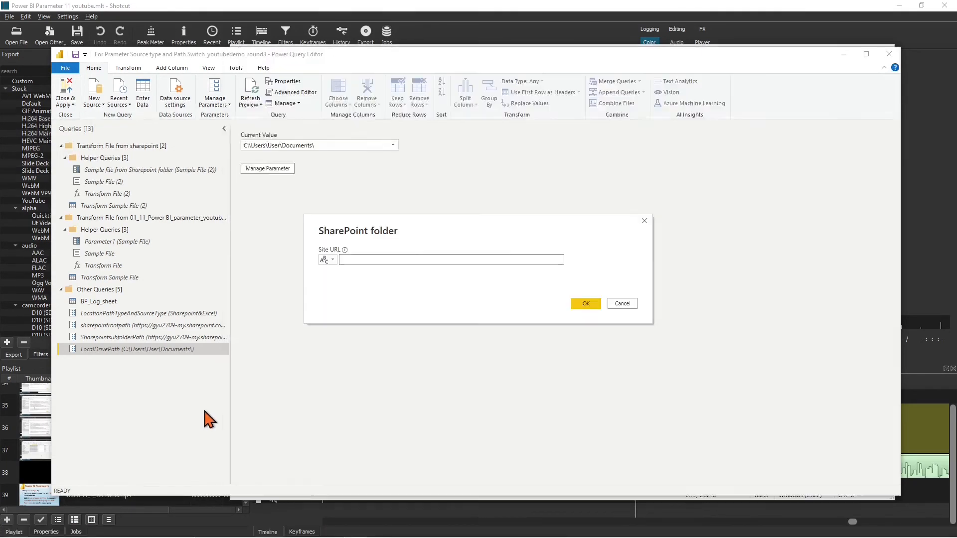
pyautogui.write('https://gyu2709-my.sharepoint.com/personal/gyu2709_onmicrosoft_com/')
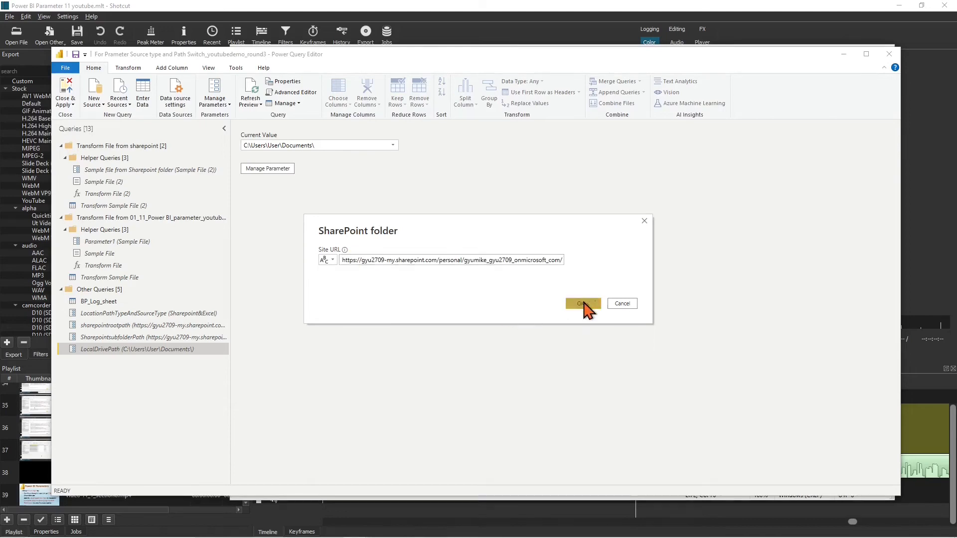
pyautogui.click(585, 305)
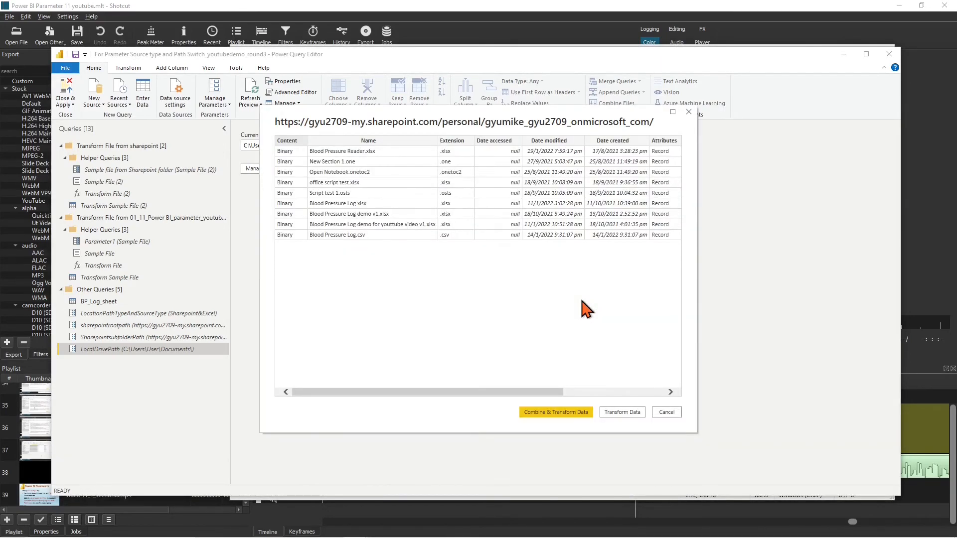
pyautogui.click(622, 412)
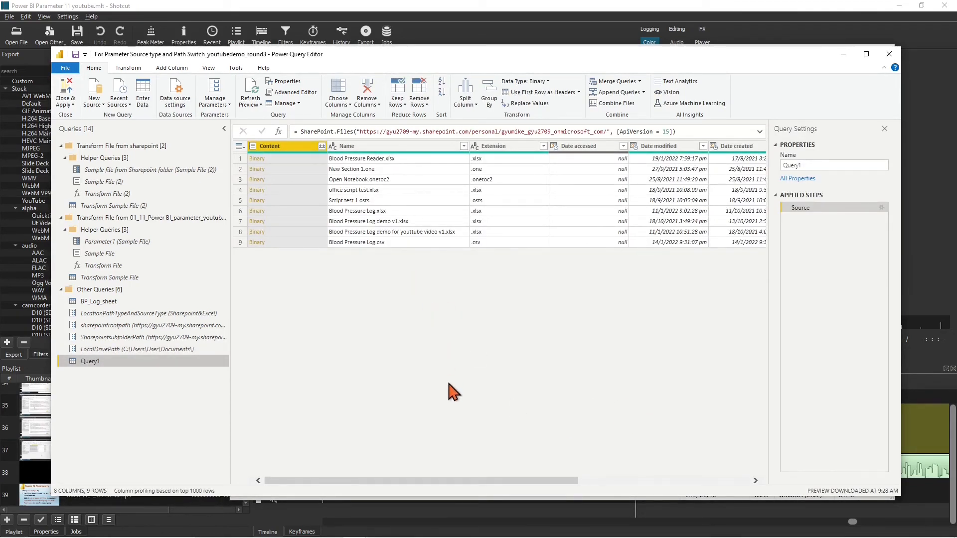
# Copy Blood Pressure Log.csv's Folder Path value and keep it in the notes
pyautogui.click(405, 243)
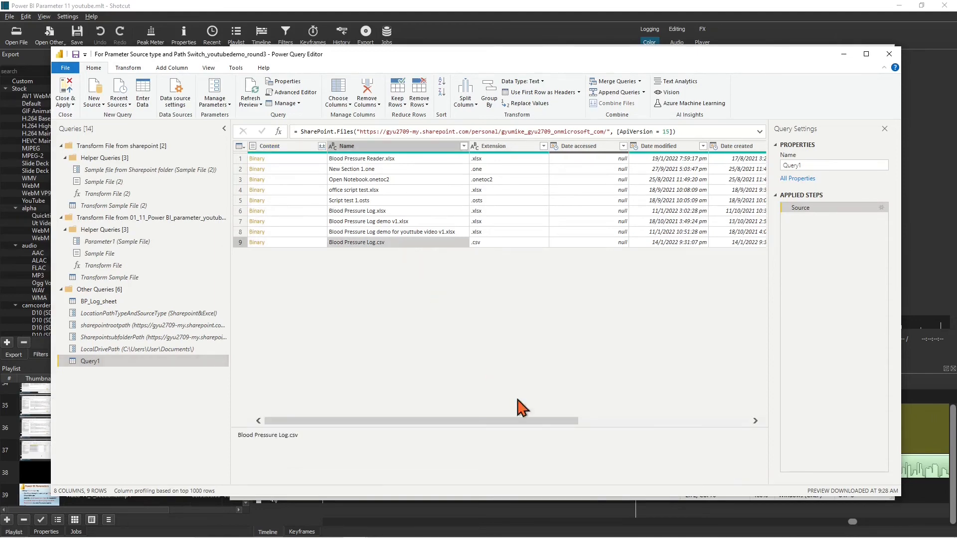
pyautogui.press('Right')
pyautogui.press('Right')
pyautogui.press('Right')
pyautogui.press('Right')
pyautogui.press('Right')
pyautogui.press('Right')
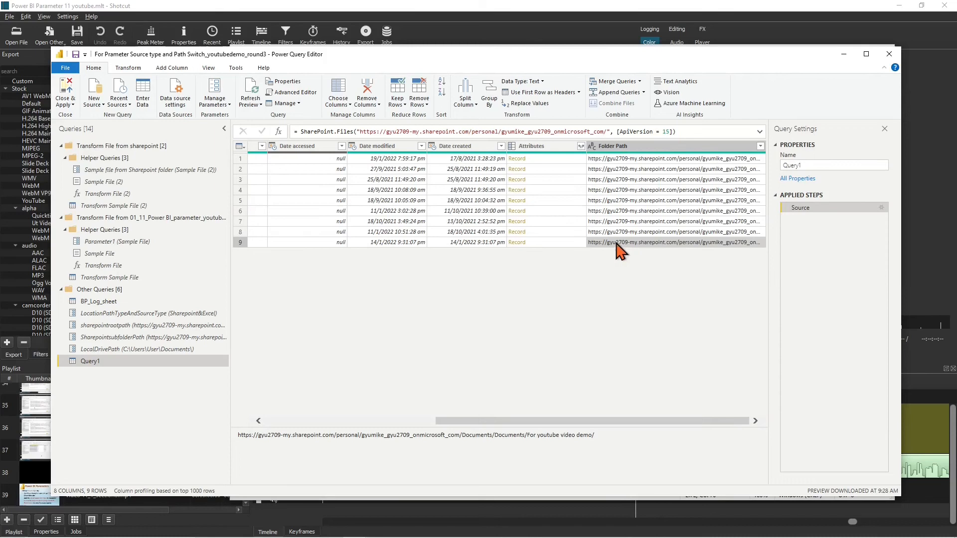
pyautogui.moveTo(596, 440); pyautogui.dragTo(220, 442)
pyautogui.hotkey('ctrl', 'c')
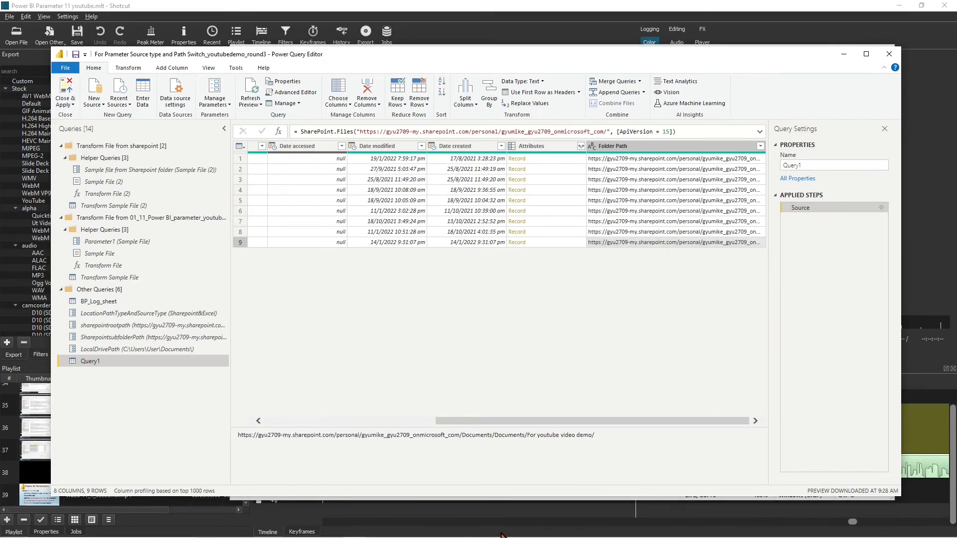
pyautogui.click(550, 528)
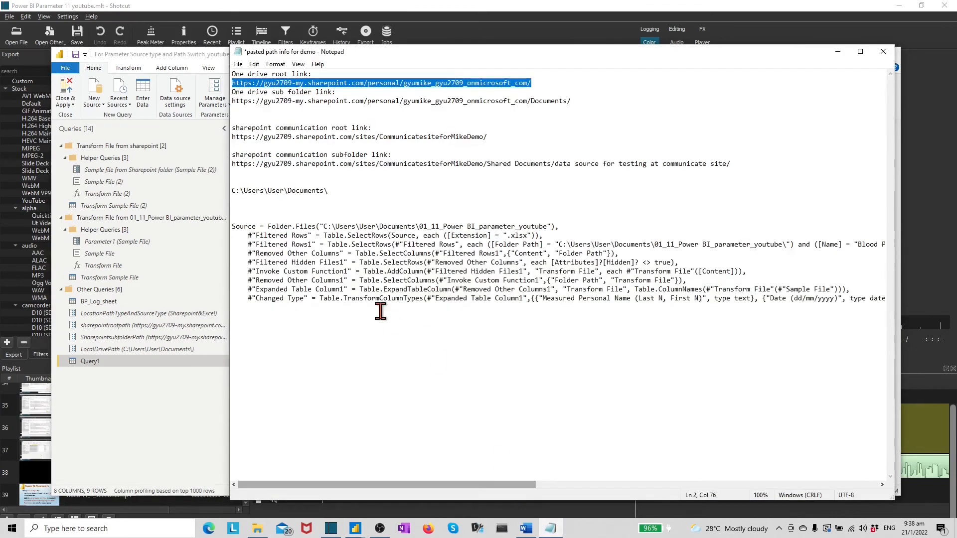
pyautogui.click(245, 111)
pyautogui.hotkey('ctrl', 'v')
pyautogui.click(395, 527)
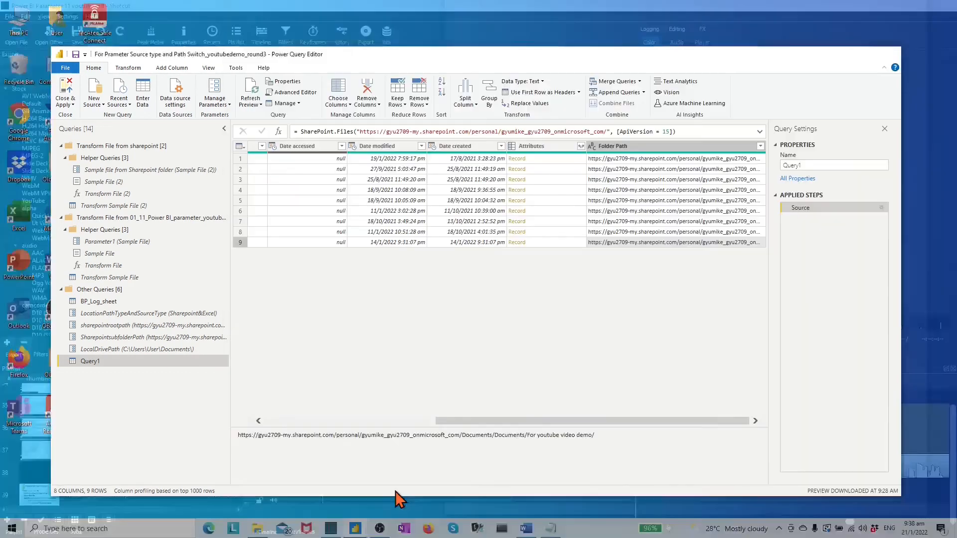
# Filter Folder Path to equal the demo subfolder path
pyautogui.click(760, 145)
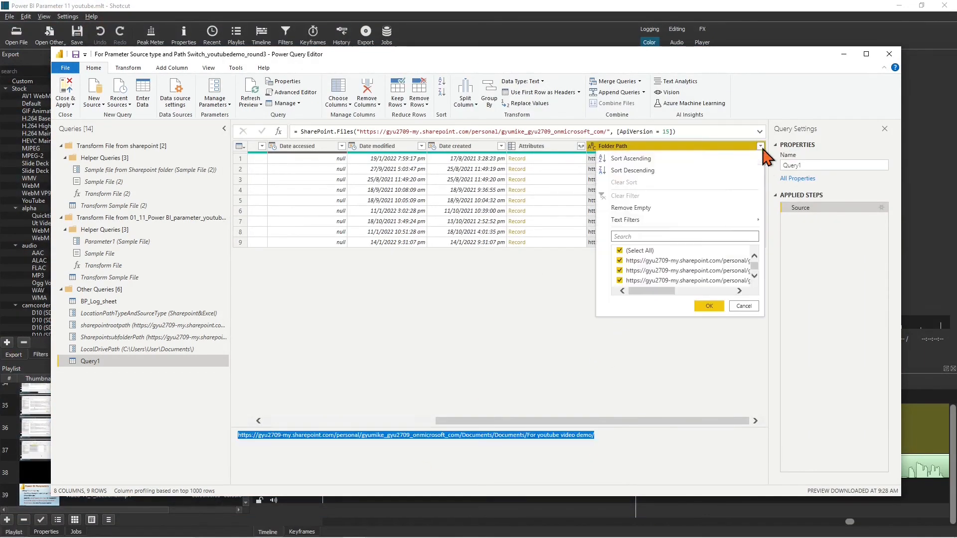
pyautogui.click(731, 252)
pyautogui.click(468, 272)
pyautogui.hotkey('ctrl', 'v')
pyautogui.click(587, 326)
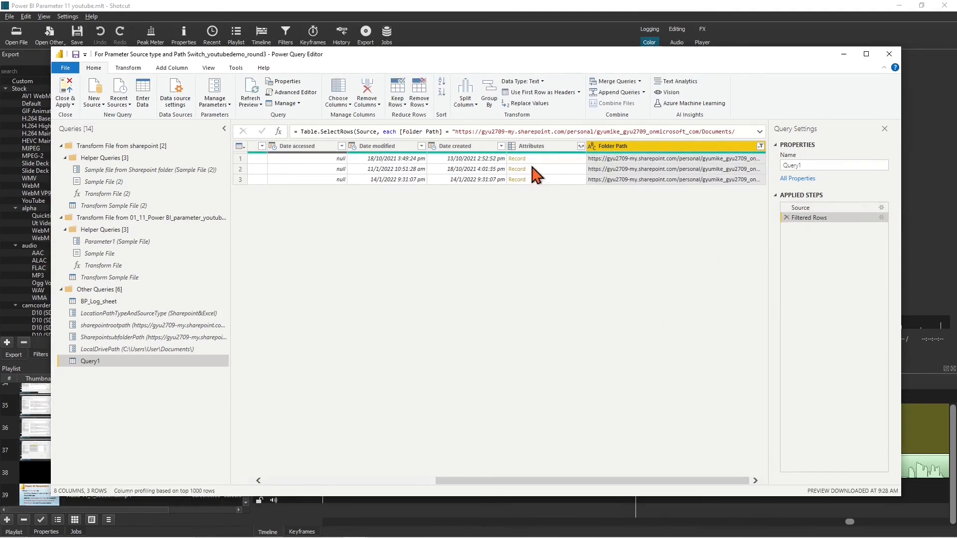
pyautogui.moveTo(463, 481); pyautogui.dragTo(277, 448)
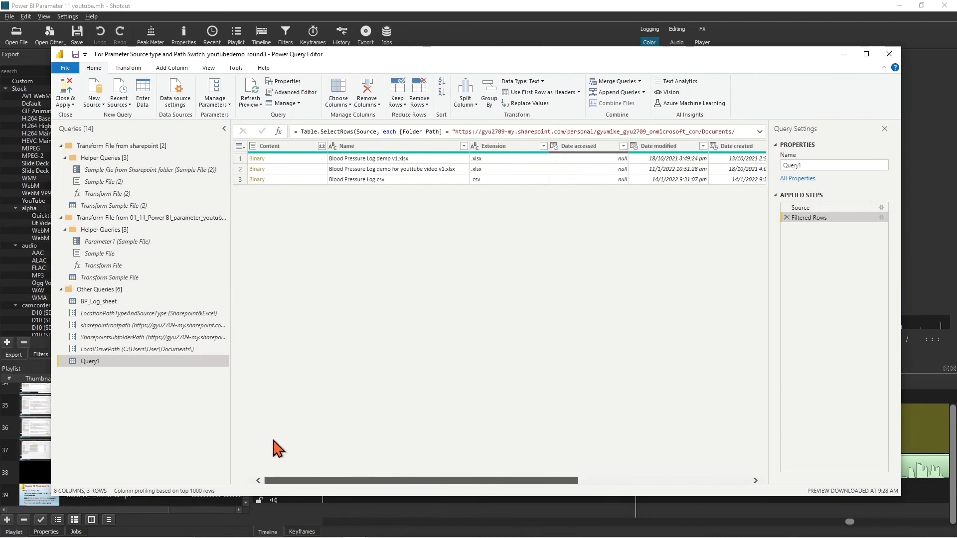
# Filter Extension to .csv only and Name to equal Blood Pressure Log.csv
pyautogui.click(543, 146)
pyautogui.click(415, 270)
pyautogui.click(489, 306)
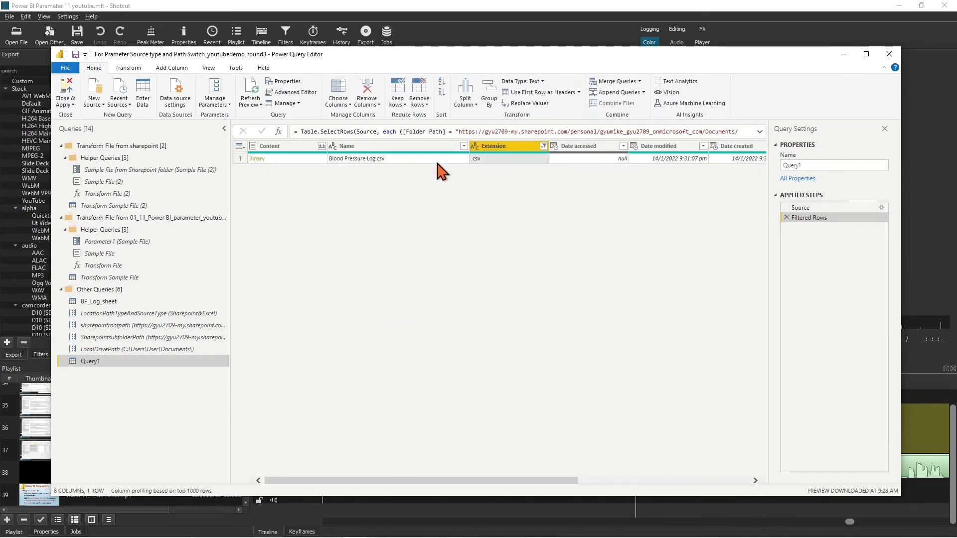
pyautogui.click(435, 160)
pyautogui.click(464, 145)
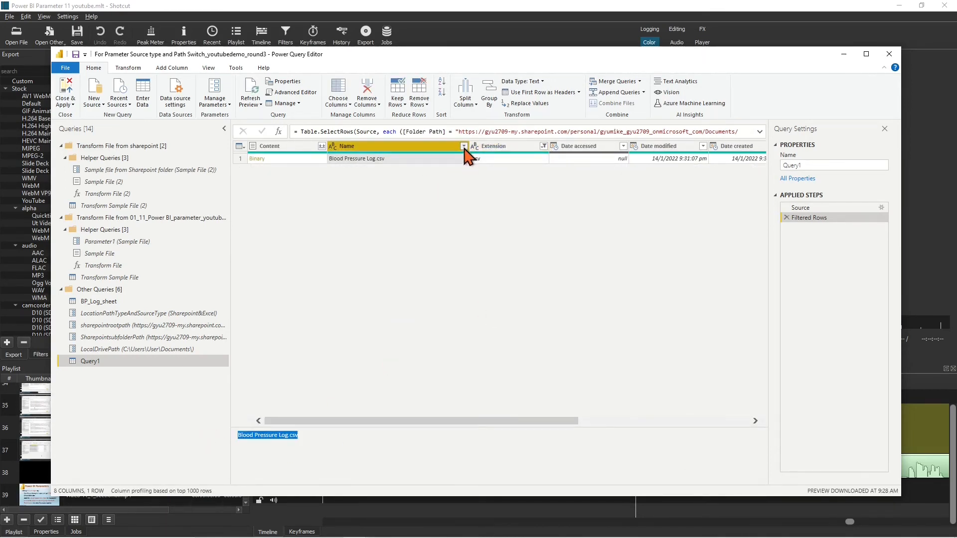
pyautogui.moveTo(438, 220)
pyautogui.click(493, 223)
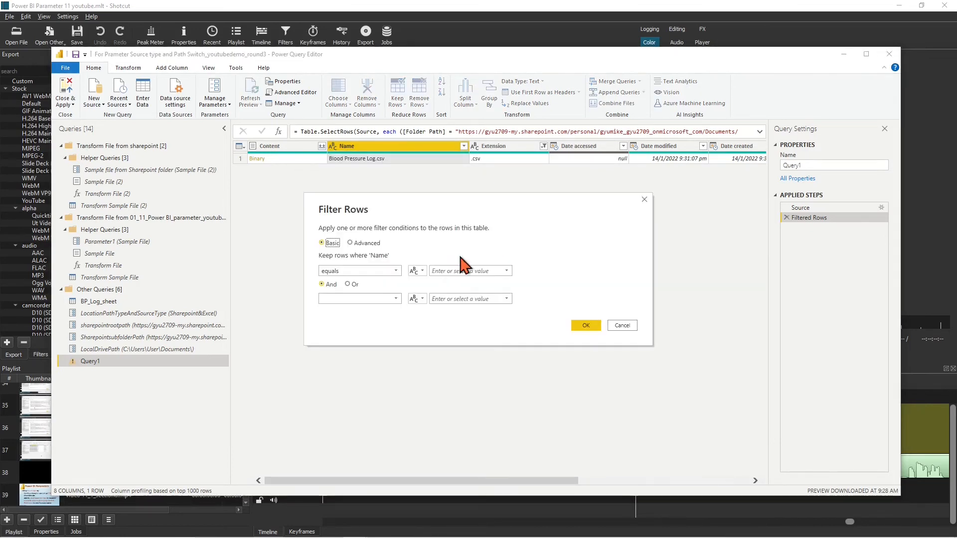
pyautogui.click(449, 271)
pyautogui.click(581, 324)
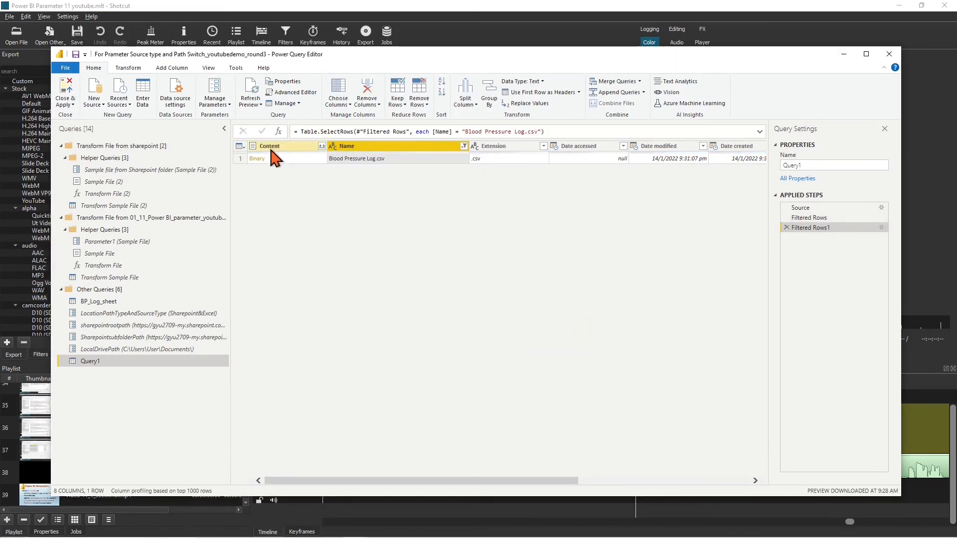
# Keep only the Content and Folder Path columns and combine the file contents
pyautogui.click(273, 146)
pyautogui.moveTo(395, 481); pyautogui.dragTo(613, 492)
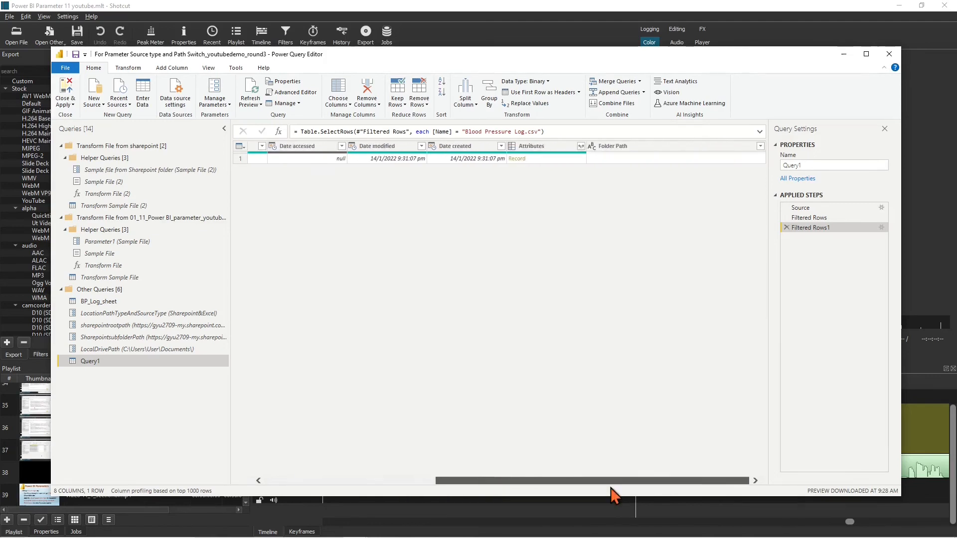
pyautogui.click(656, 147)
pyautogui.rightClick(656, 147)
pyautogui.click(687, 178)
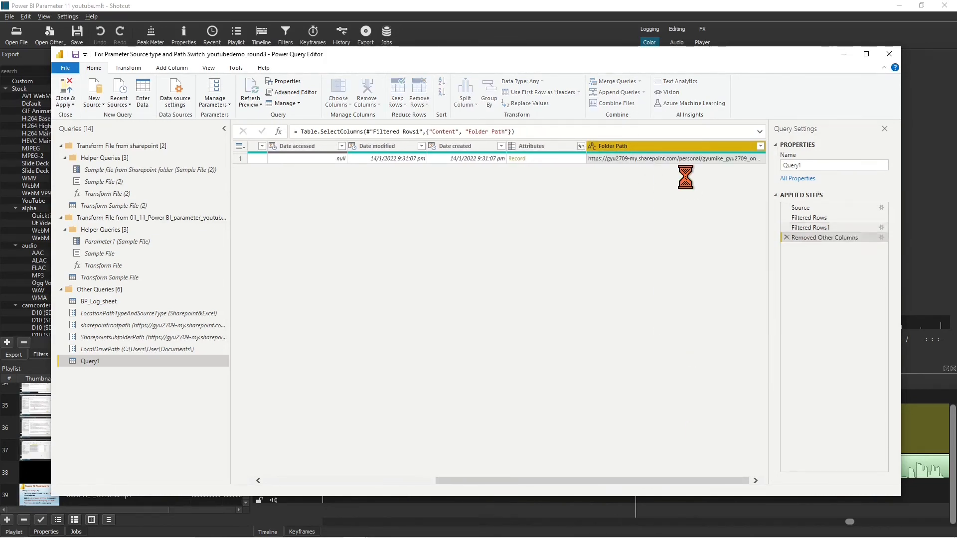
pyautogui.click(322, 146)
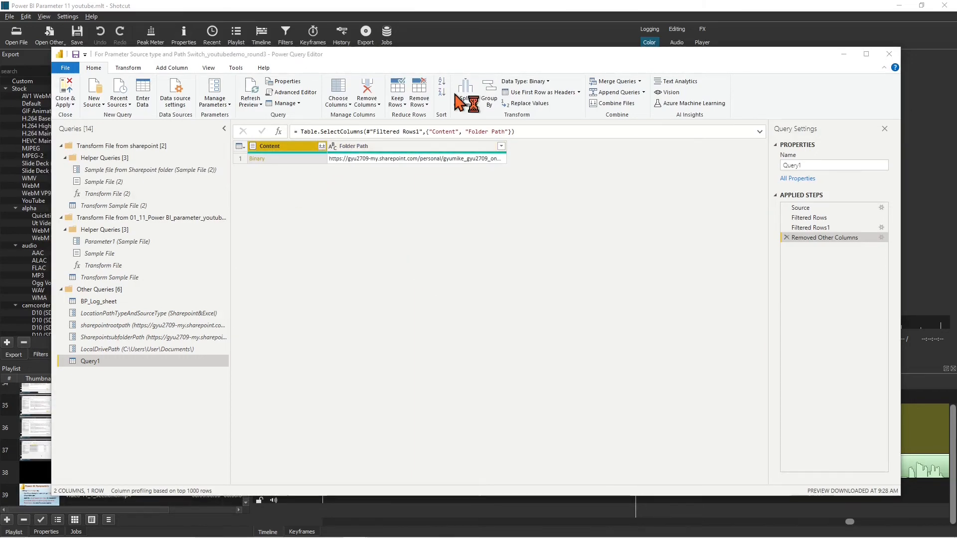
pyautogui.click(632, 412)
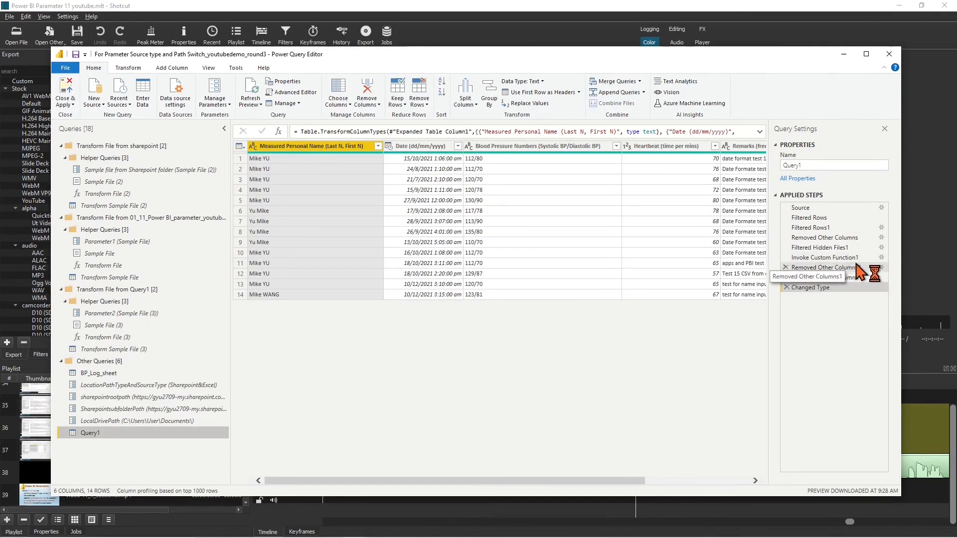
# Edit the Removed Other Columns1 step so it also keeps Folder Path
pyautogui.click(850, 268)
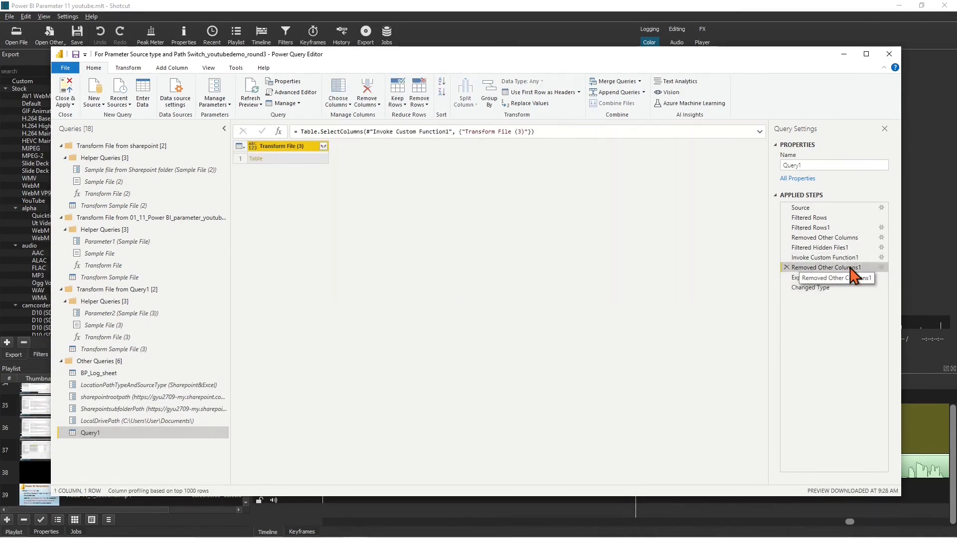
pyautogui.rightClick(848, 267)
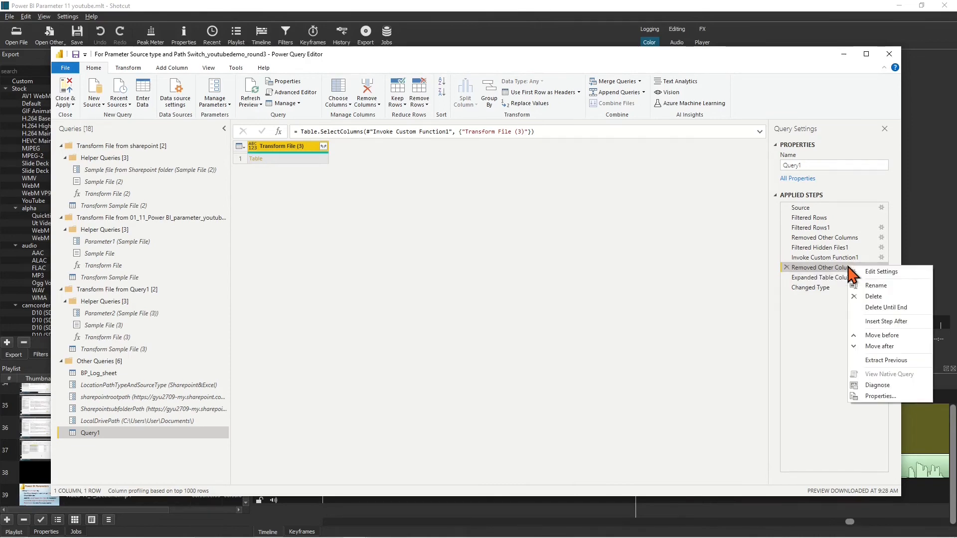
pyautogui.click(880, 273)
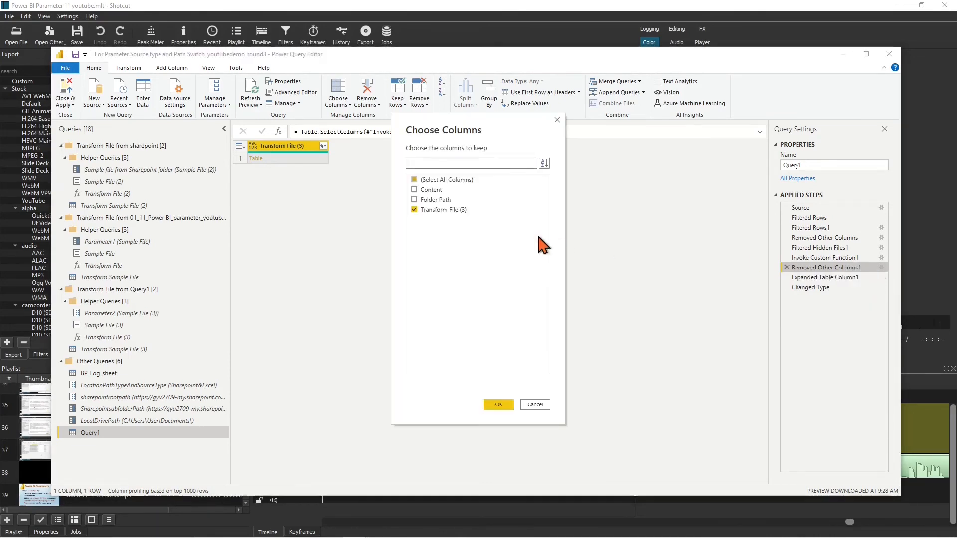
pyautogui.click(414, 200)
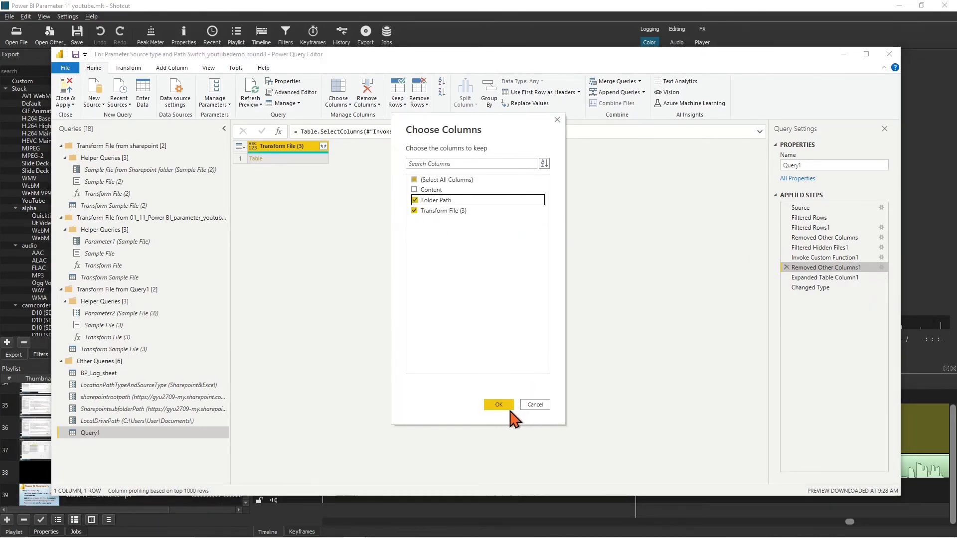
pyautogui.click(498, 404)
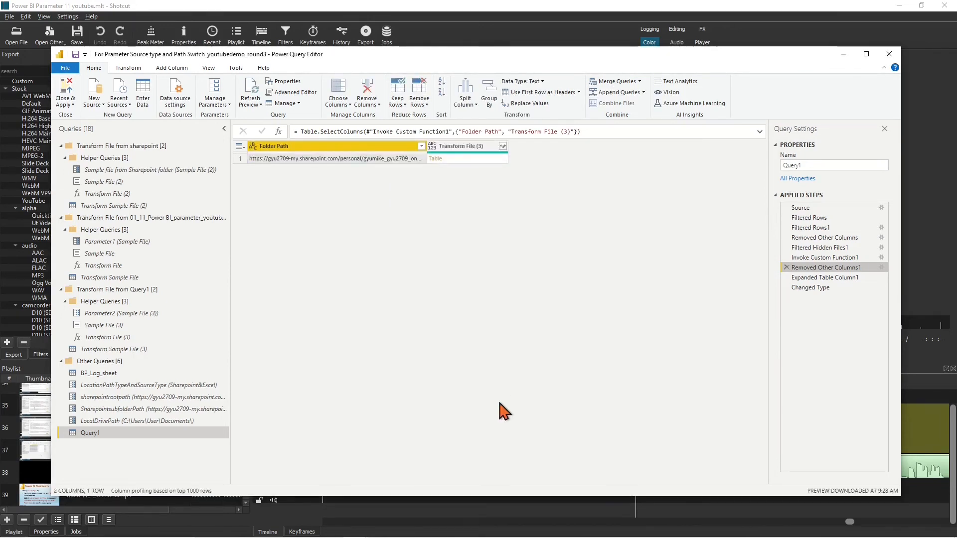
# Copy Query1's steps from the Advanced Editor and close it unchanged
pyautogui.click(813, 289)
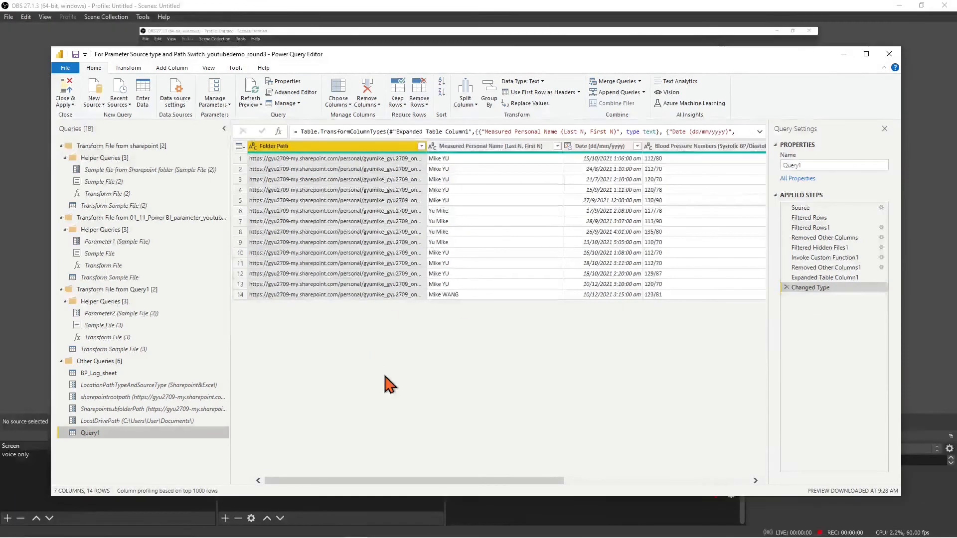
pyautogui.click(303, 93)
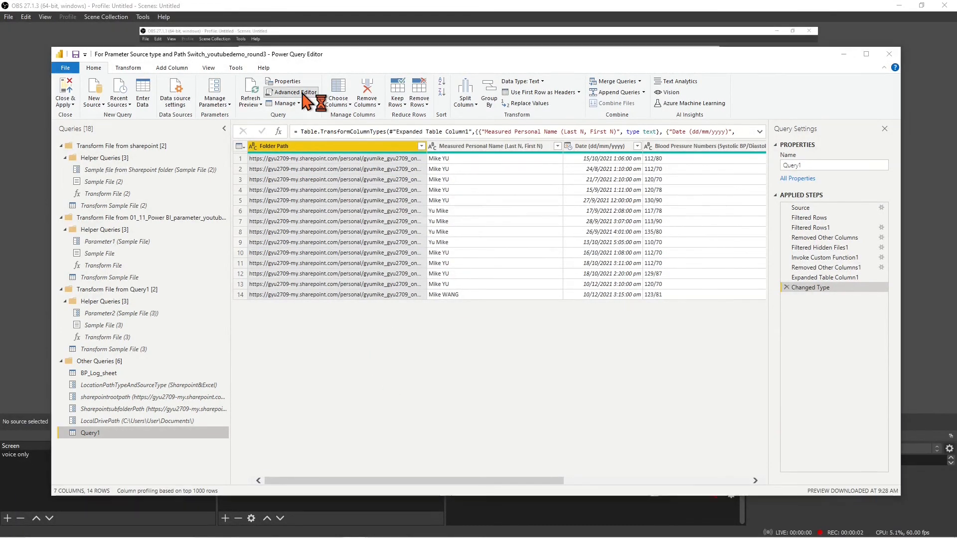
pyautogui.moveTo(262, 163); pyautogui.dragTo(741, 233)
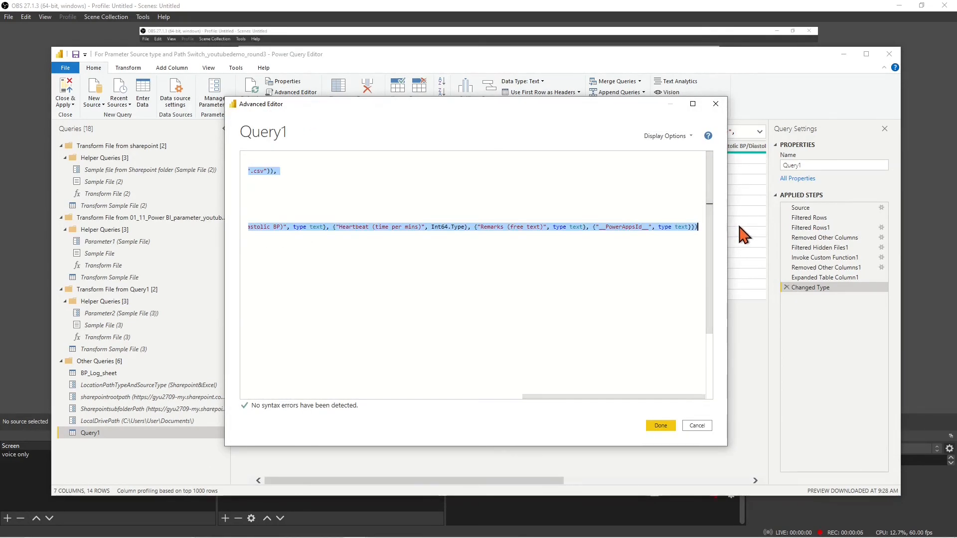
pyautogui.click(697, 426)
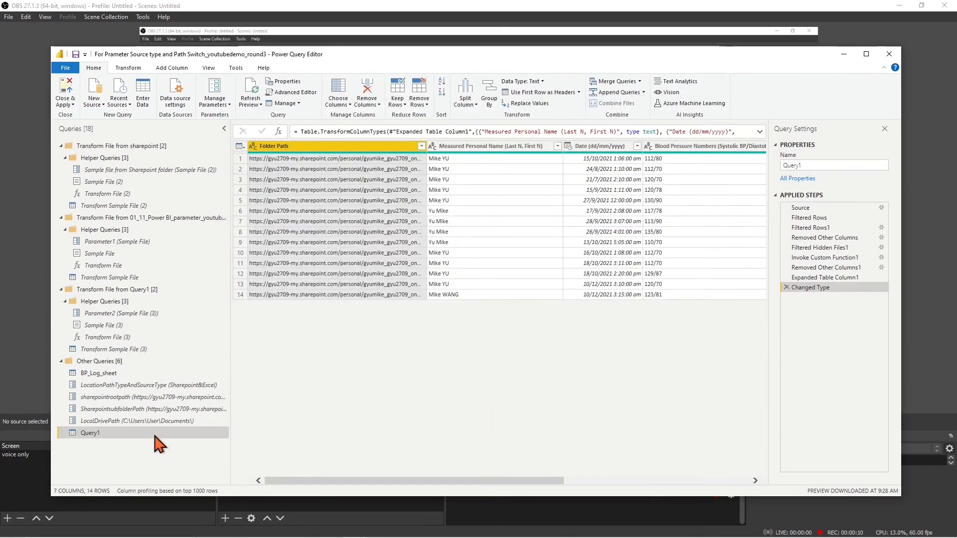
# Delete Query1 and paste its copied steps above FinalSource in BP_Log_sheet's code
pyautogui.rightClick(156, 435)
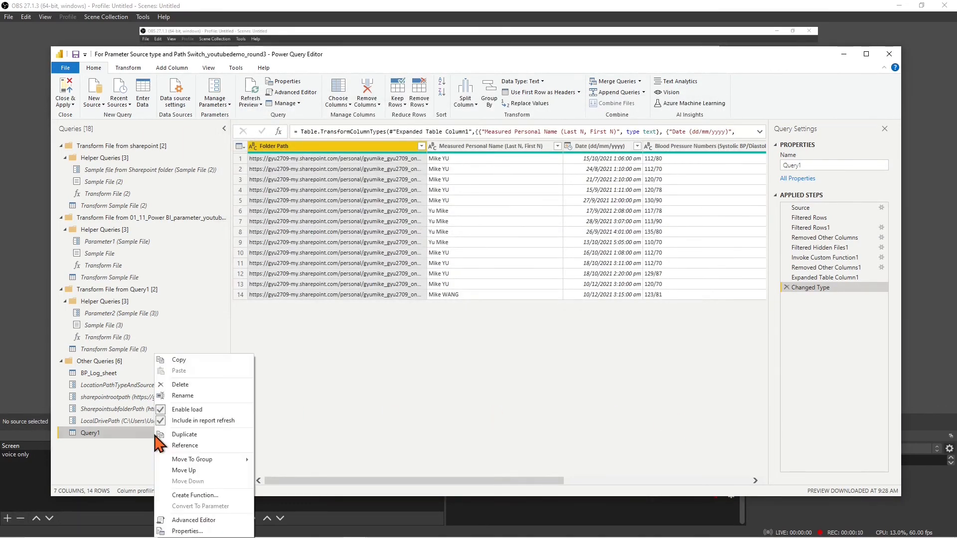
pyautogui.click(179, 386)
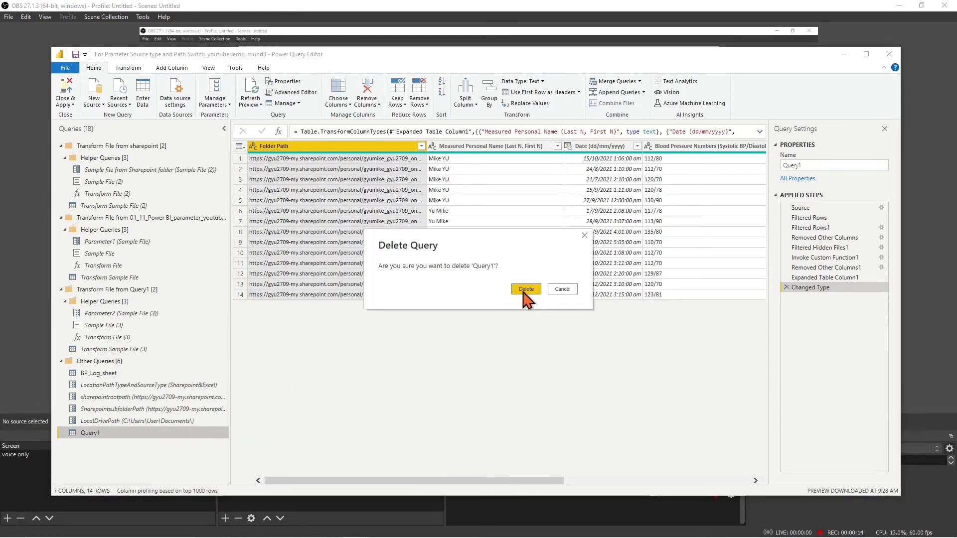
pyautogui.click(526, 290)
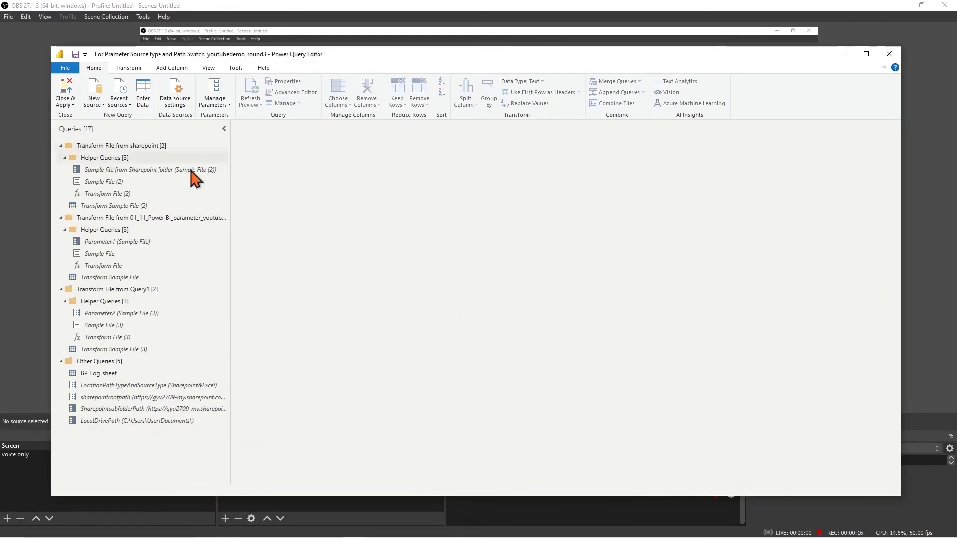
pyautogui.click(106, 374)
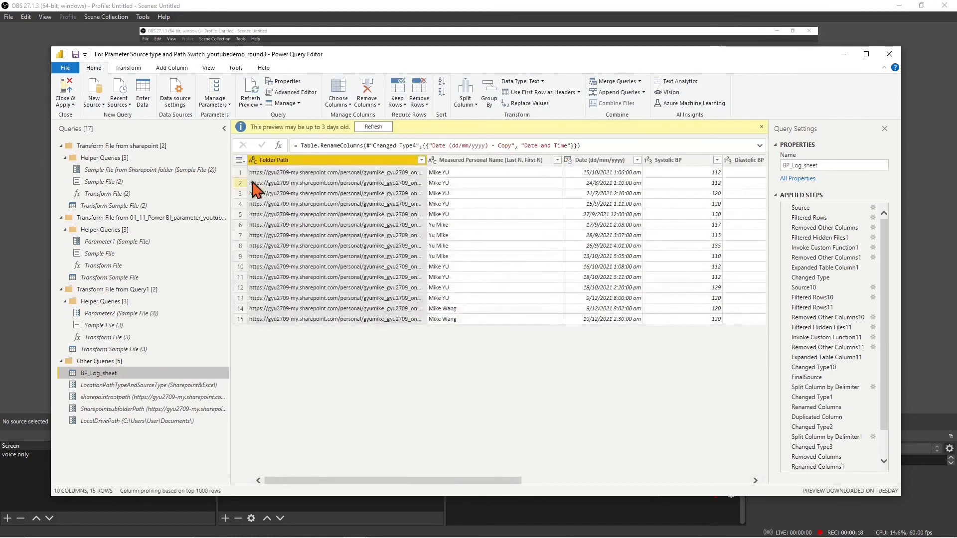
pyautogui.click(294, 92)
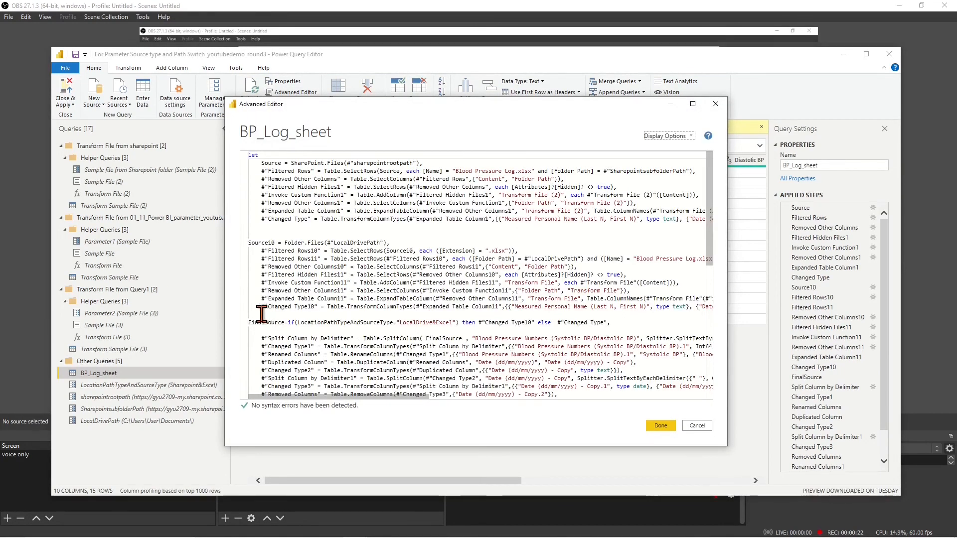
pyautogui.click(249, 322)
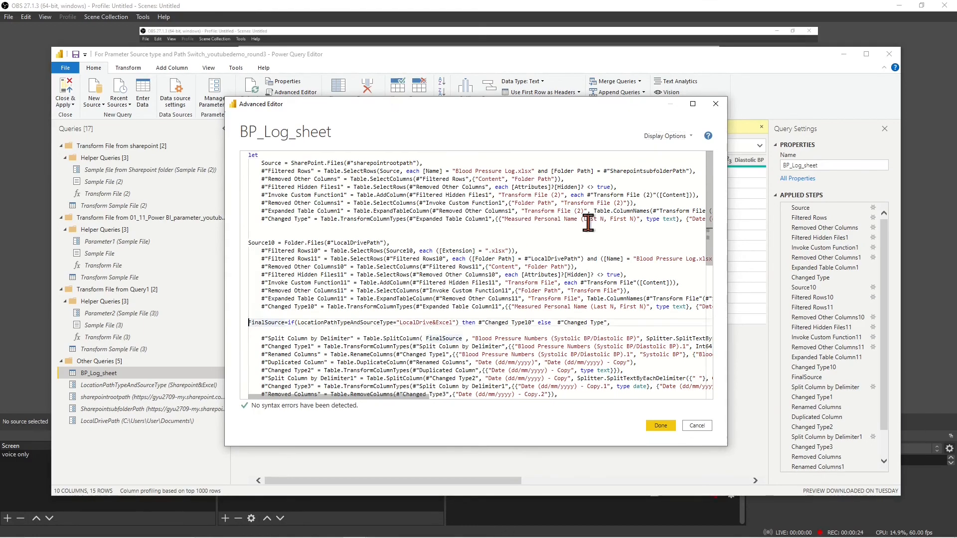
pyautogui.press('Return')
pyautogui.press('Return')
pyautogui.press('Return')
pyautogui.press('Return')
pyautogui.press('Up')
pyautogui.press('Up')
pyautogui.press('Up')
pyautogui.press('Up')
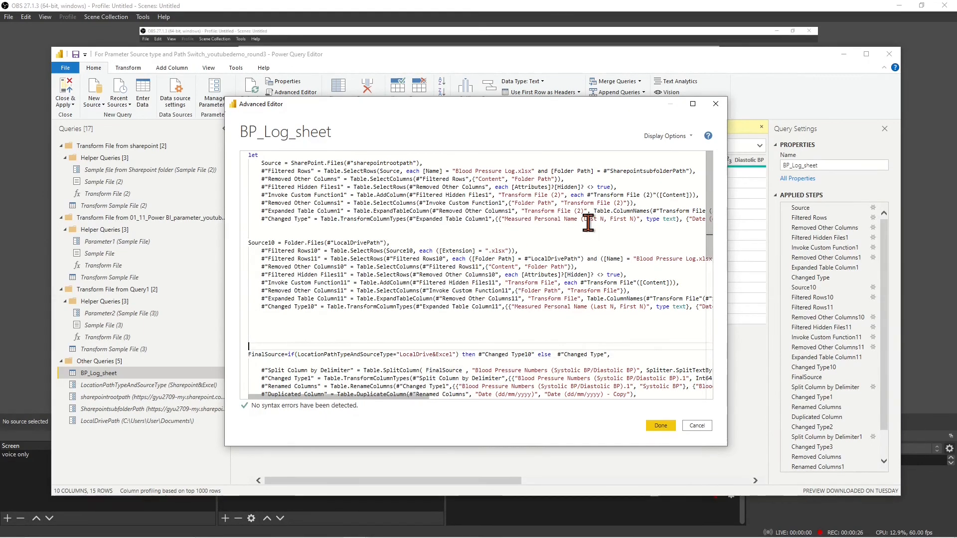
pyautogui.hotkey('ctrl', 'v')
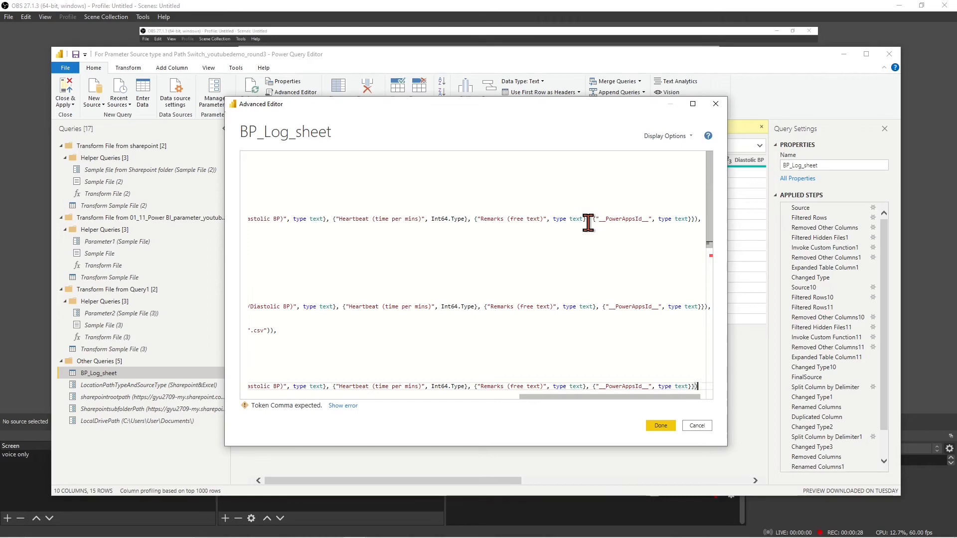
# Add the missing comma and rename the pasted Source and Filtered Rows steps to Source20 and Filtered Rows20
pyautogui.moveTo(608, 397); pyautogui.dragTo(311, 412)
pyautogui.scroll(-2, 391, 335)
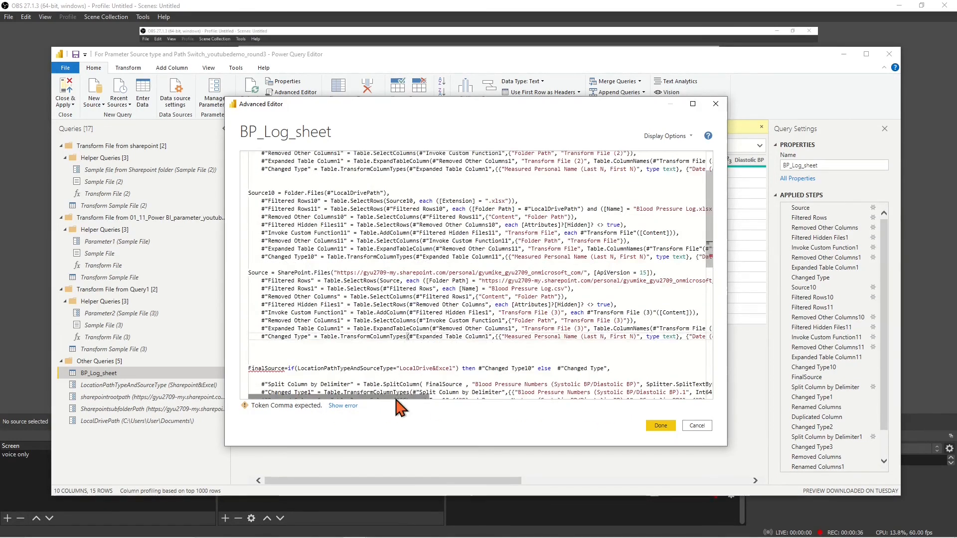
pyautogui.moveTo(393, 397); pyautogui.dragTo(687, 337)
pyautogui.write(',')
pyautogui.moveTo(570, 397); pyautogui.dragTo(287, 398)
pyautogui.click(270, 274)
pyautogui.write('20')
pyautogui.click(312, 280)
pyautogui.write('20')
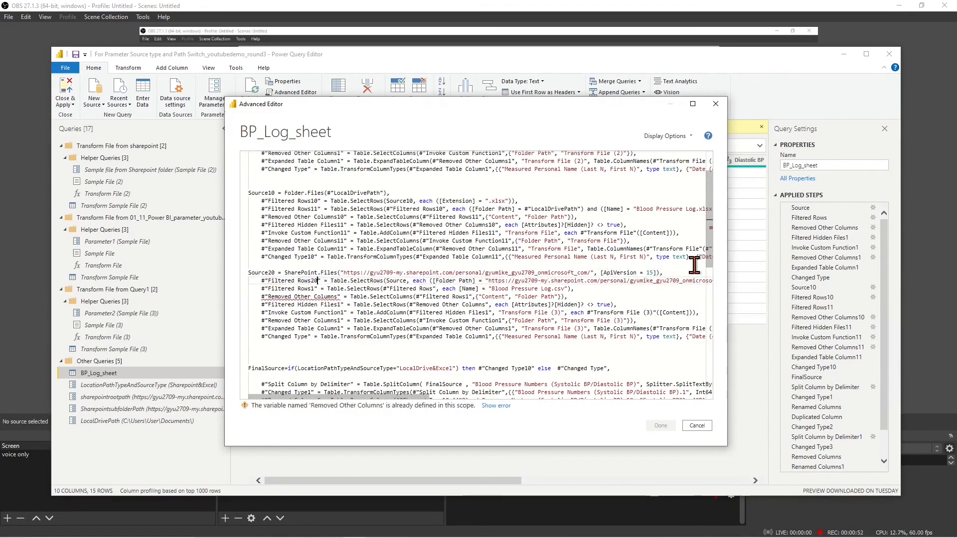
pyautogui.write('20')
pyautogui.click(310, 289)
pyautogui.write('2')
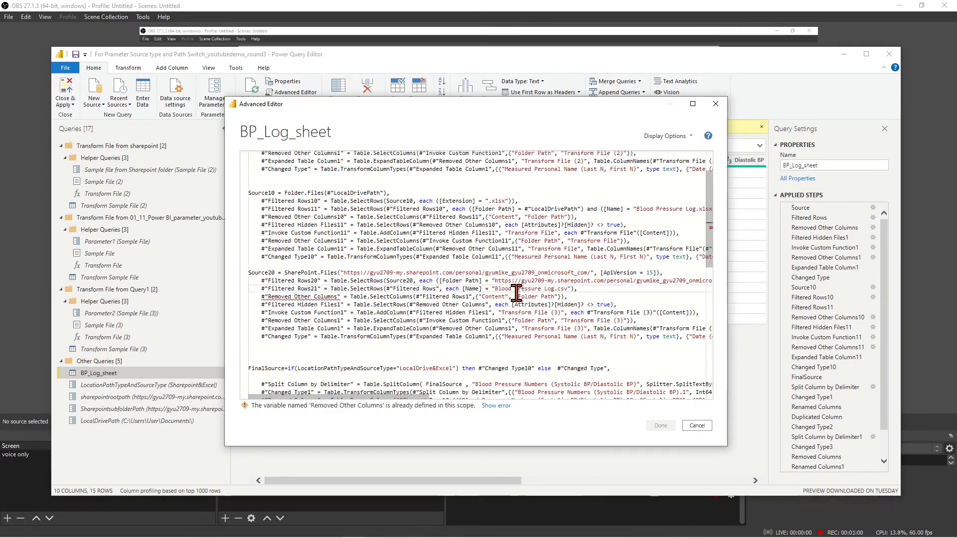
pyautogui.click(437, 288)
pyautogui.write('20')
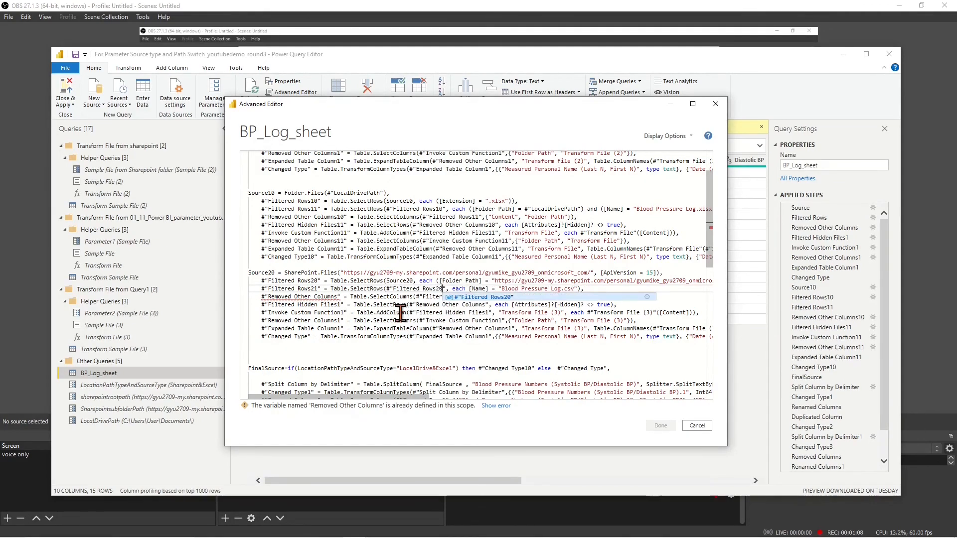
pyautogui.write('20')
# Rename the remaining pasted steps and references with 20/21 suffixes through Changed Type20, removing the extra blank line
pyautogui.click(472, 296)
pyautogui.write('2')
pyautogui.click(337, 305)
pyautogui.write('2')
pyautogui.click(490, 305)
pyautogui.write('20')
pyautogui.click(342, 313)
pyautogui.write('2')
pyautogui.click(487, 313)
pyautogui.write('2')
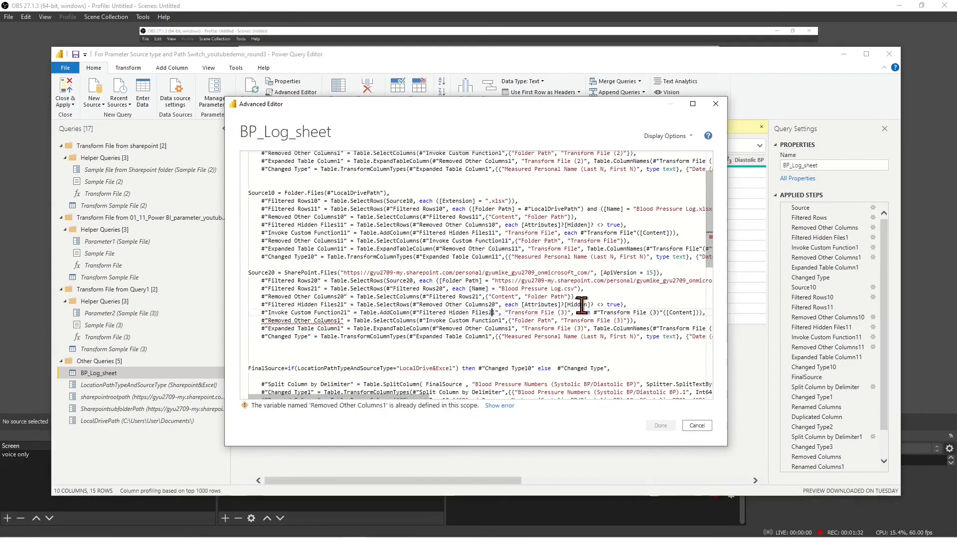
pyautogui.click(339, 320)
pyautogui.write('2')
pyautogui.click(501, 321)
pyautogui.write('2')
pyautogui.write('2')
pyautogui.click(514, 328)
pyautogui.write('2')
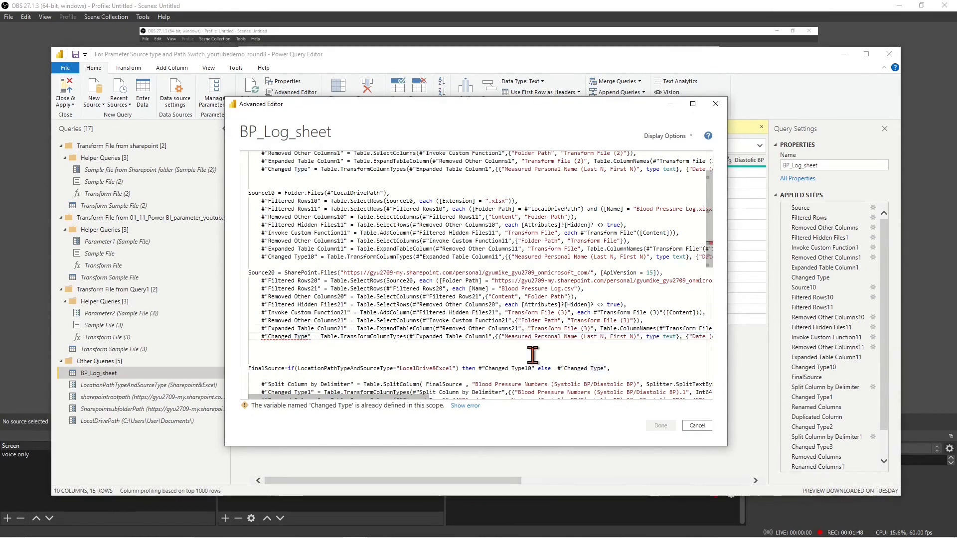
pyautogui.click(308, 337)
pyautogui.write('20')
pyautogui.click(491, 336)
pyautogui.write('2')
pyautogui.click(542, 359)
pyautogui.press('BackSpace')
# Extend FinalSource with an if on "Sharepoint&Excel" and a final else returning #"Changed Type20"
pyautogui.click(554, 361)
pyautogui.write('if(LocationPathTypeAndSourceType')
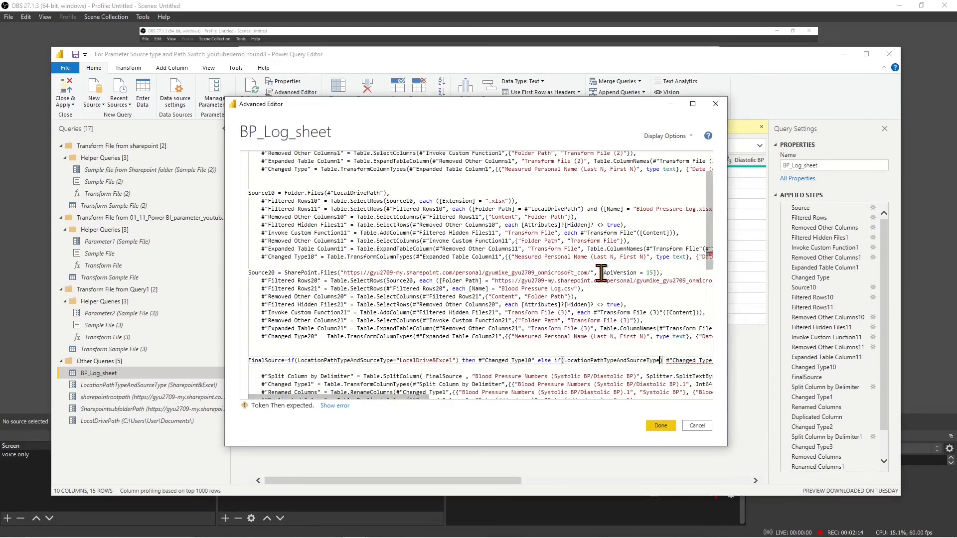
pyautogui.write('="Sharepoint&Excel')
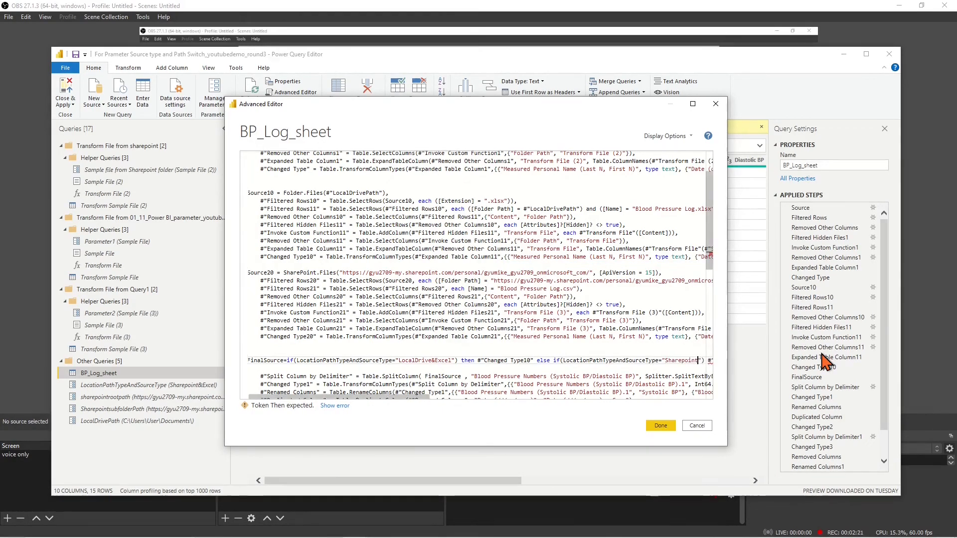
pyautogui.write(' then')
pyautogui.press('Right')
pyautogui.press('Right')
pyautogui.press('Right')
pyautogui.press('Right')
pyautogui.press('Right')
pyautogui.press('Right')
pyautogui.press('Right')
pyautogui.press('Right')
pyautogui.press('Right')
pyautogui.press('Right')
pyautogui.press('Right')
pyautogui.press('Right')
pyautogui.press('Right')
pyautogui.press('Right')
pyautogui.press('Right')
pyautogui.press('Right')
pyautogui.press('Right')
pyautogui.press('Right')
pyautogui.press('Right')
pyautogui.press('Left')
pyautogui.press('Left')
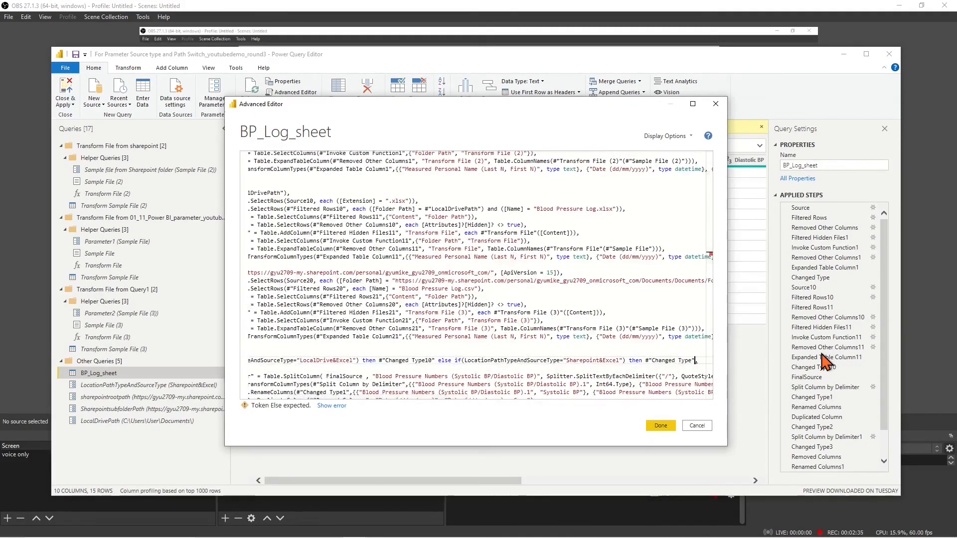
pyautogui.write('else')
pyautogui.moveTo(442, 397); pyautogui.dragTo(391, 402)
pyautogui.moveTo(259, 337); pyautogui.dragTo(319, 337)
pyautogui.moveTo(398, 397)
pyautogui.mouseDown()
pyautogui.moveTo(571, 410)
pyautogui.moveTo(406, 398)
pyautogui.mouseUp()
pyautogui.click(646, 363)
pyautogui.write('#"Changed Type20"')
# Replace the hard-coded URLs with #"sharepointrootpath" and #"SharepointsubfolderPath" and save the code
pyautogui.scroll(-3, 466, 327)
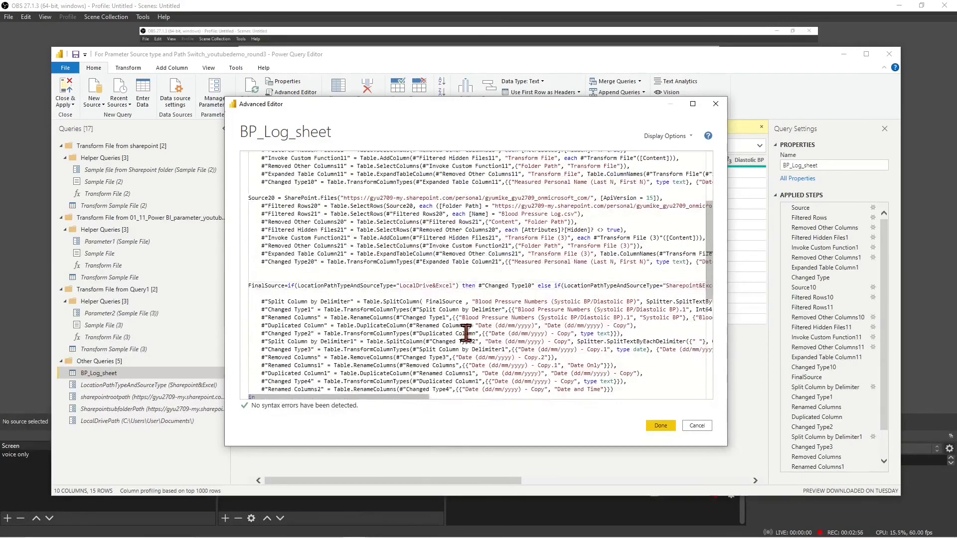
pyautogui.moveTo(341, 197); pyautogui.dragTo(597, 197)
pyautogui.write('#"sharepoint')
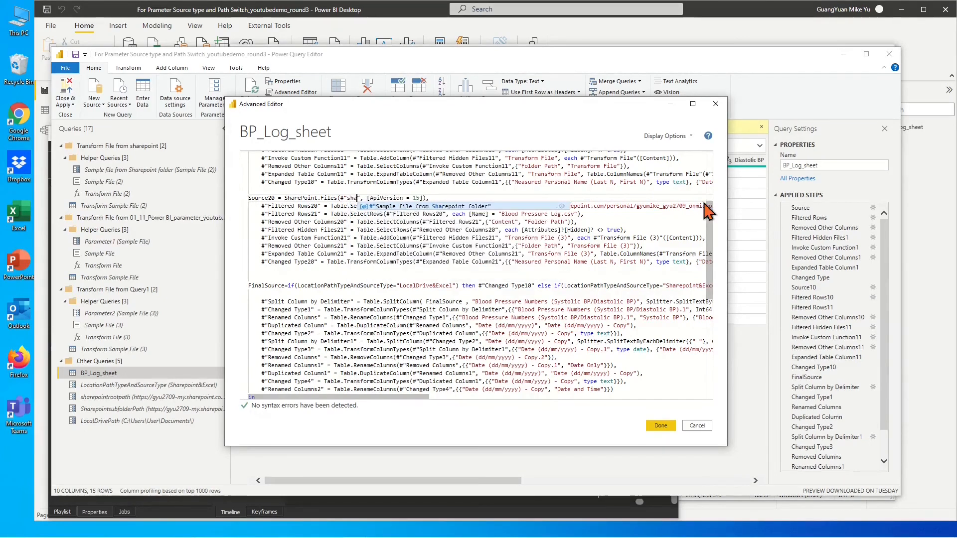
pyautogui.write('rootpath')
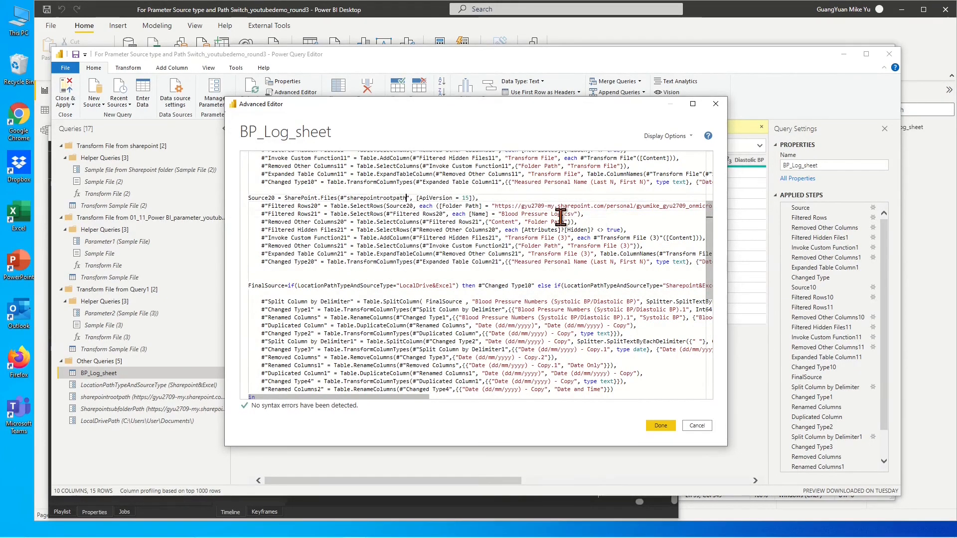
pyautogui.moveTo(496, 206); pyautogui.dragTo(597, 206)
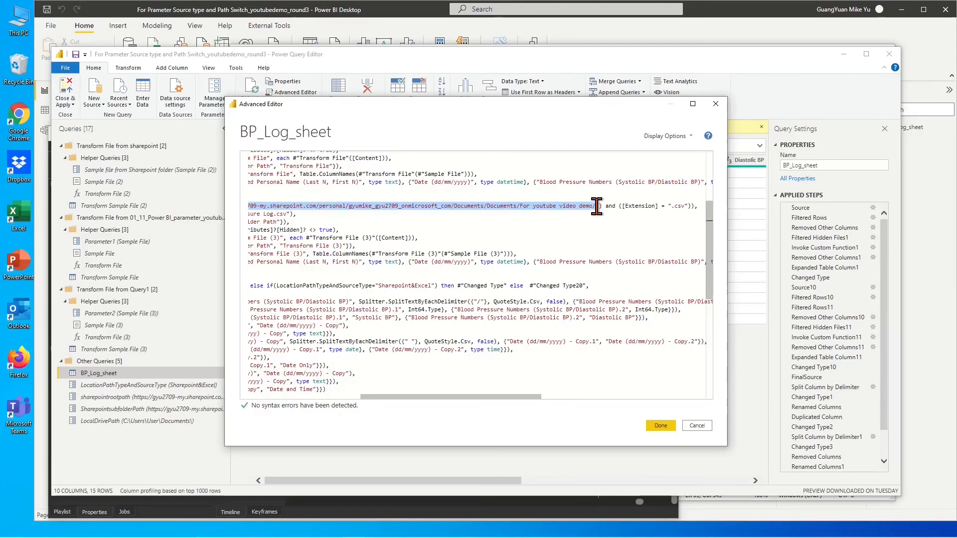
pyautogui.write('#"SharepointsubfolderPath')
pyautogui.moveTo(496, 397); pyautogui.dragTo(406, 401)
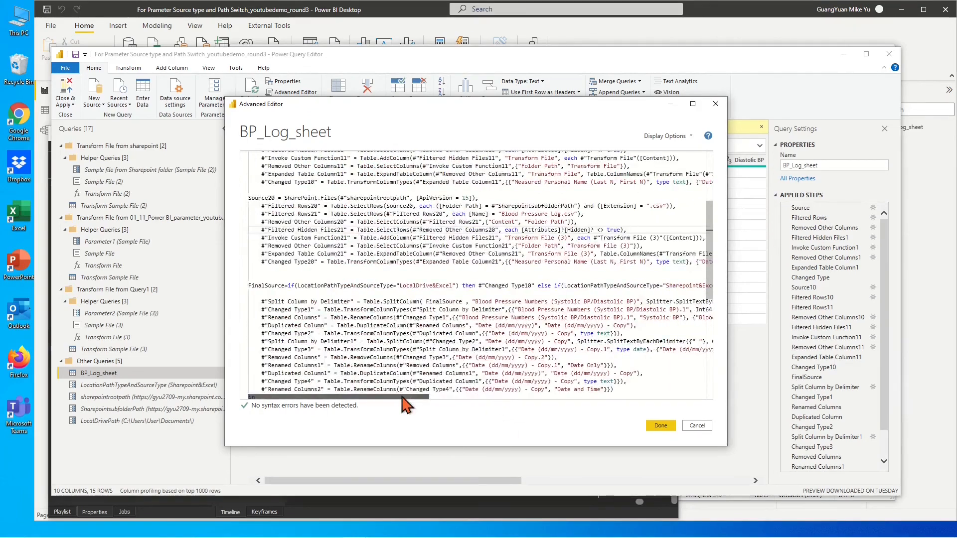
pyautogui.click(660, 425)
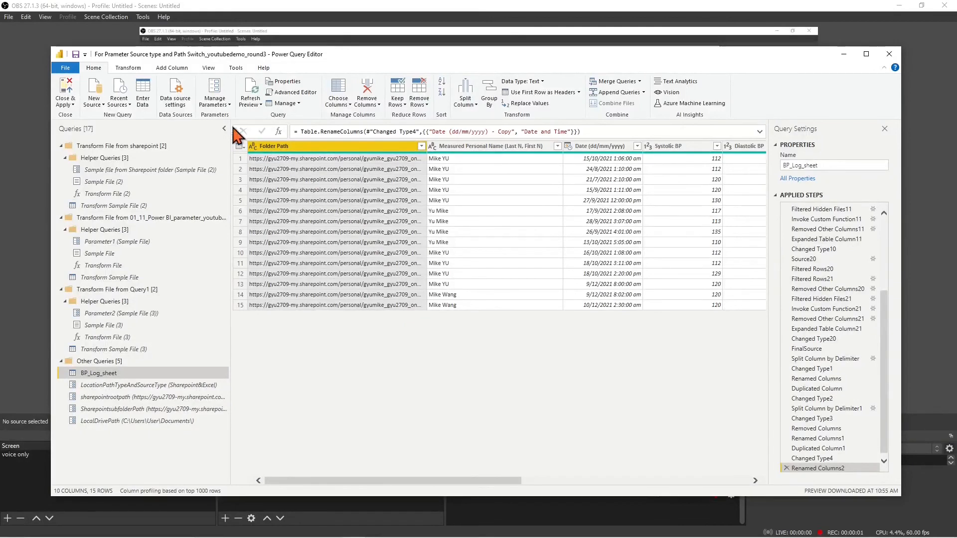
# Add Sharepoint&CSV as a suggested value of LocationPathTypeAndSourceType
pyautogui.click(226, 106)
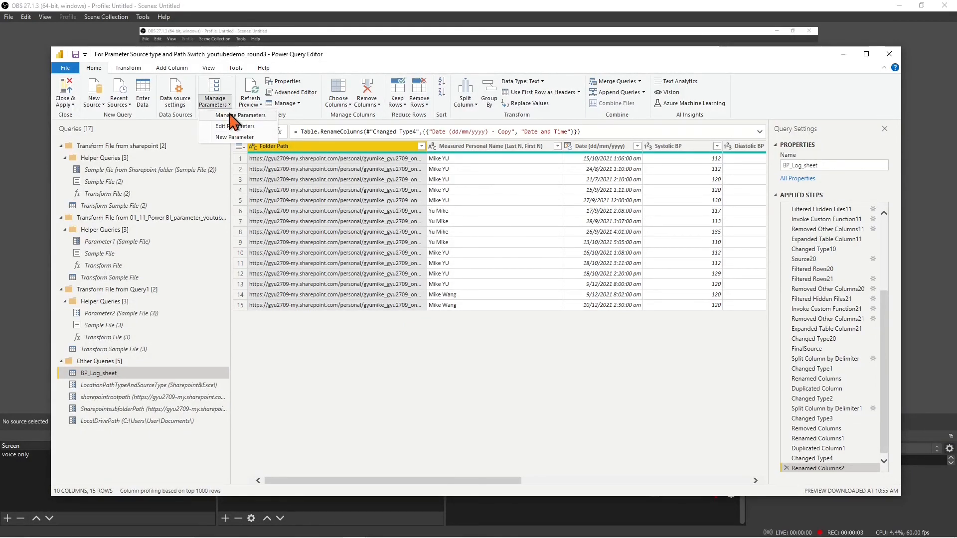
pyautogui.click(231, 116)
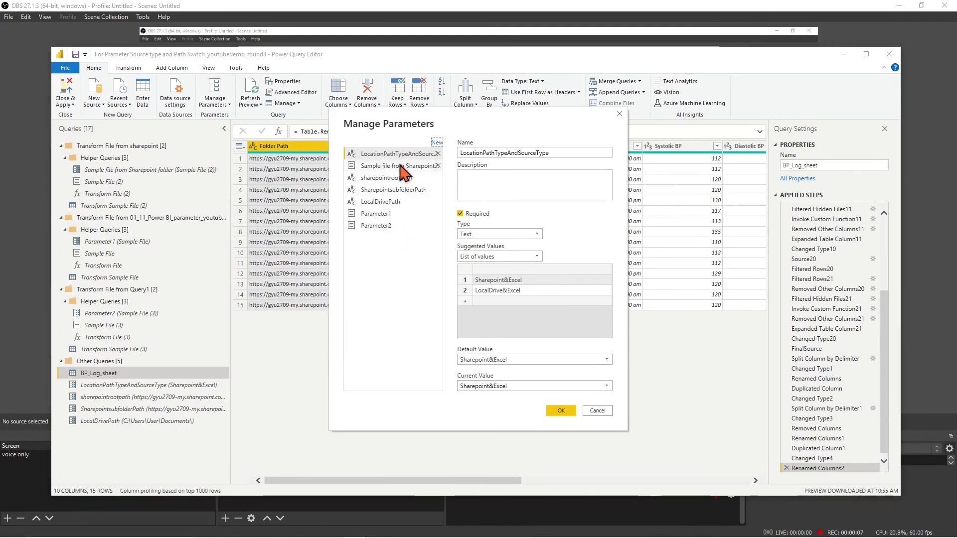
pyautogui.click(497, 301)
pyautogui.write('Sharepoint&CSV')
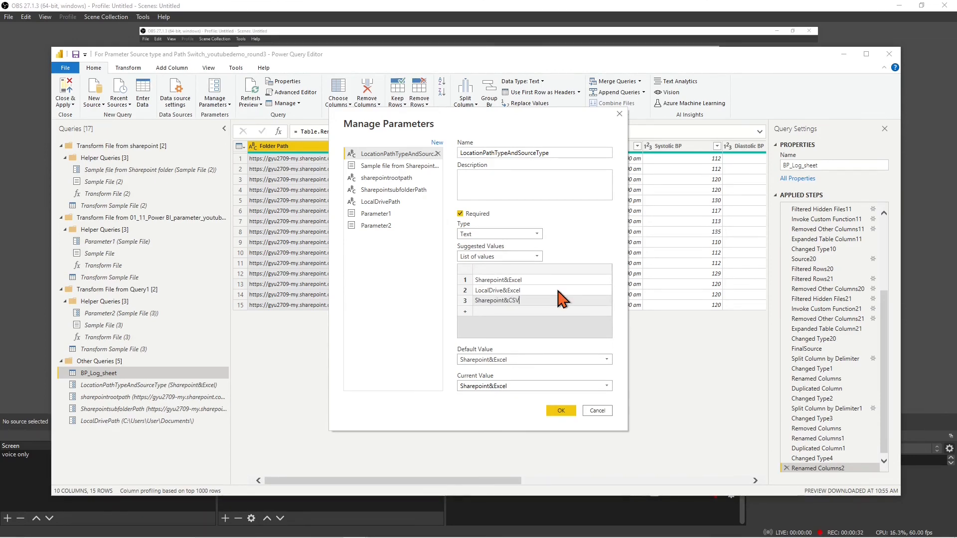
pyautogui.click(561, 410)
pyautogui.click(145, 397)
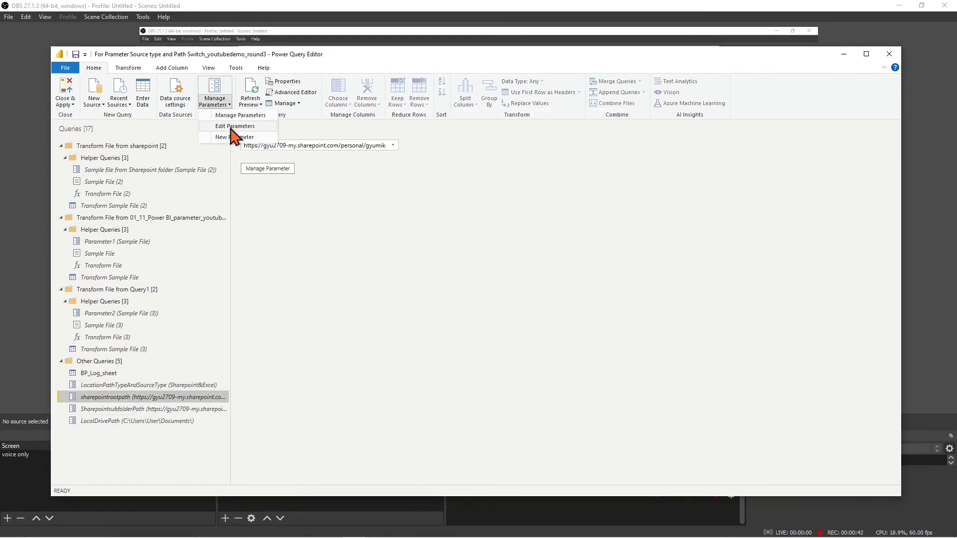
# Show SharepointsubfolderPath's settings and copy the OneDrive subfolder URL from the notes
pyautogui.click(268, 169)
pyautogui.click(391, 190)
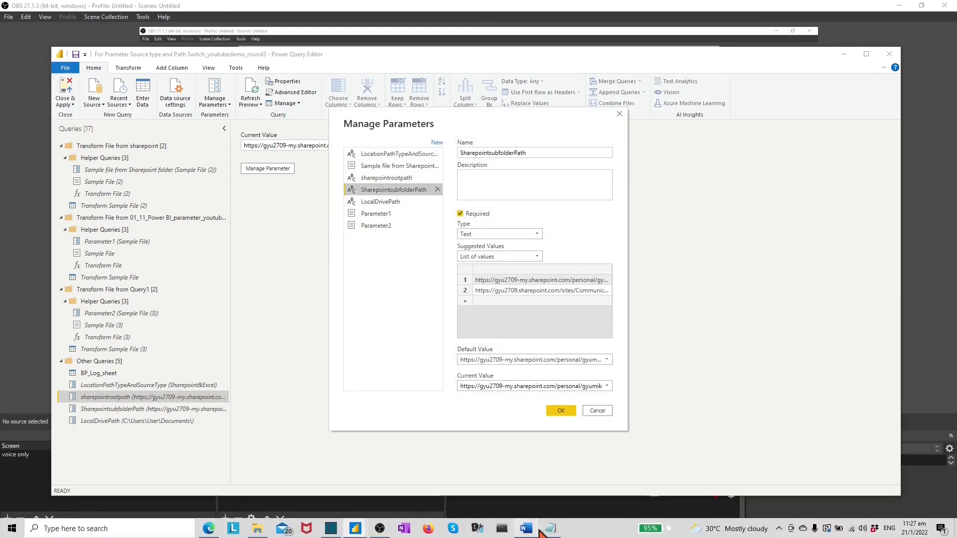
pyautogui.click(550, 529)
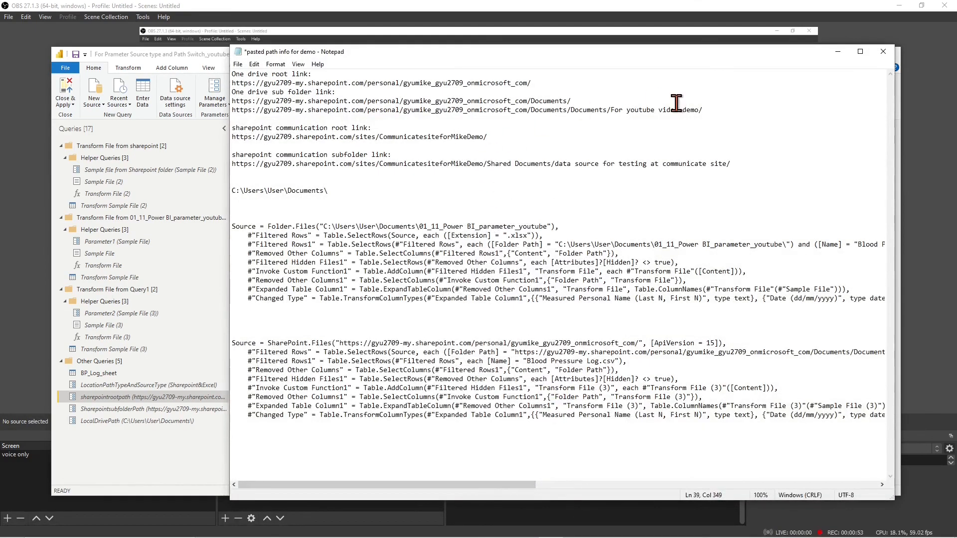
pyautogui.moveTo(714, 110); pyautogui.dragTo(233, 107)
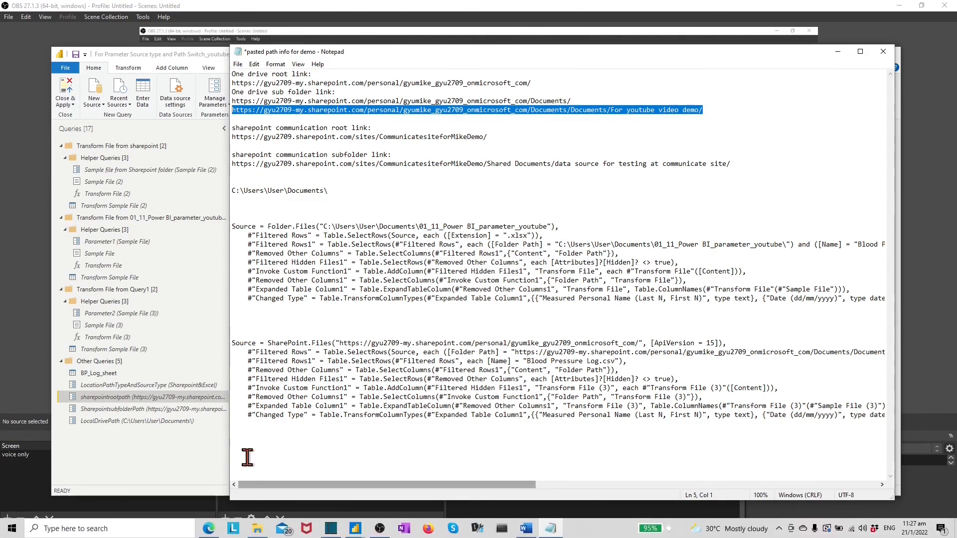
pyautogui.click(209, 451)
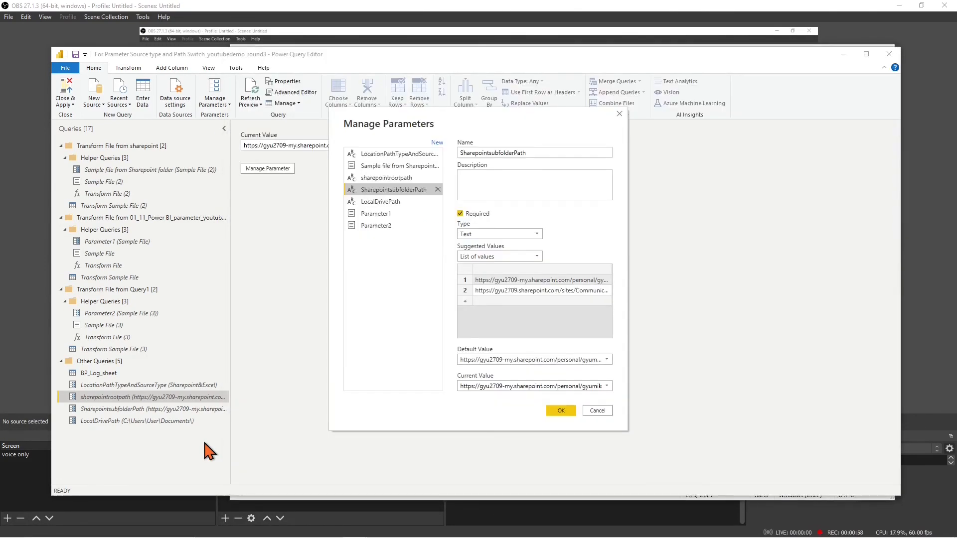
# Paste the OneDrive subfolder URL as the third suggested value, keep the first URL current, and confirm
pyautogui.click(484, 301)
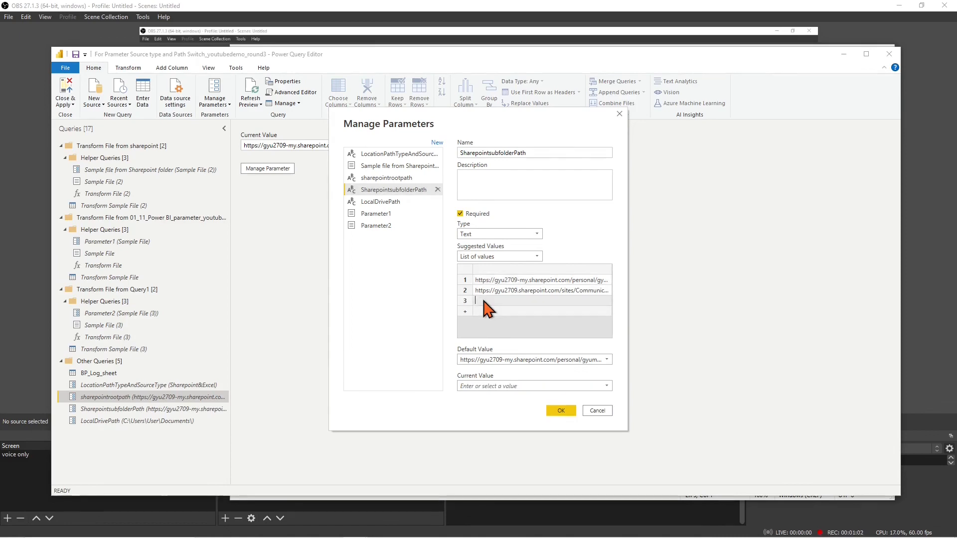
pyautogui.hotkey('ctrl', 'v')
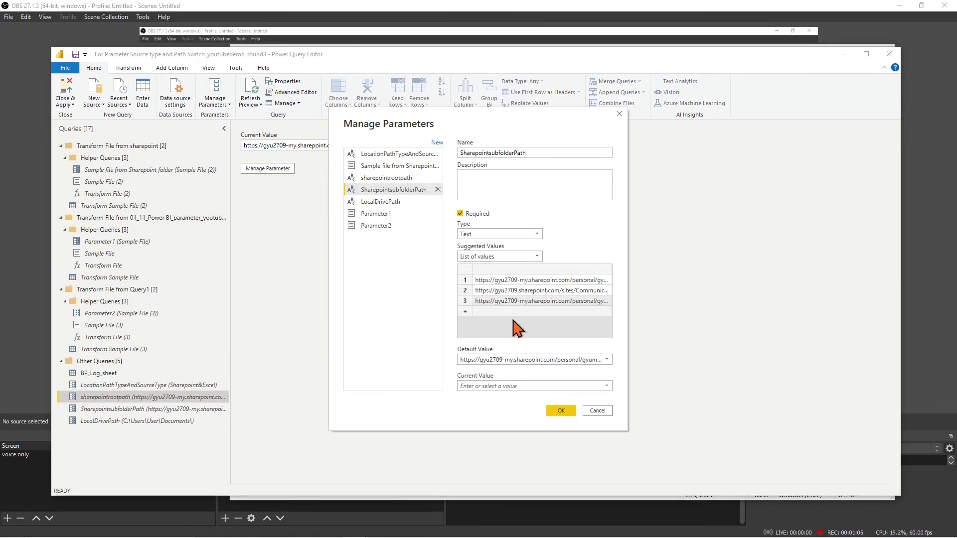
pyautogui.click(607, 386)
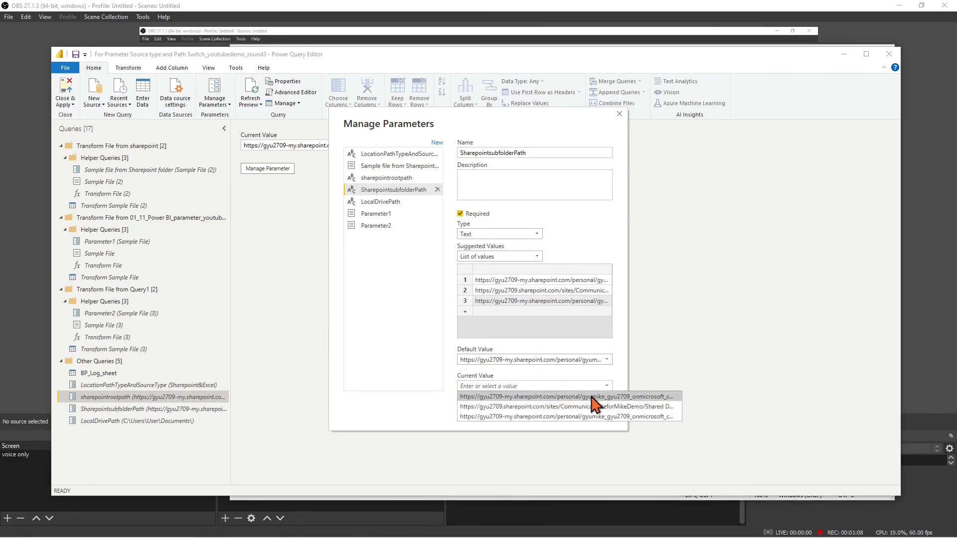
pyautogui.click(593, 398)
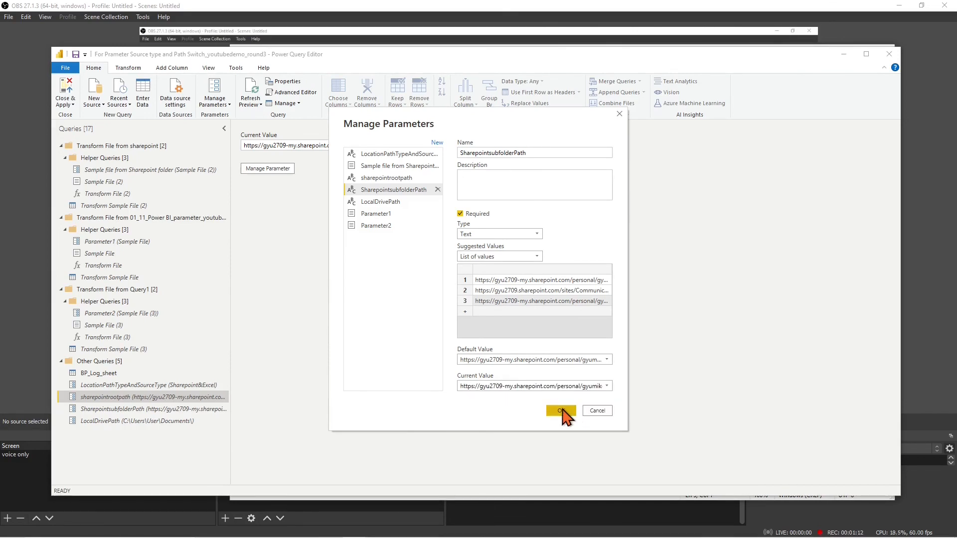
pyautogui.click(561, 411)
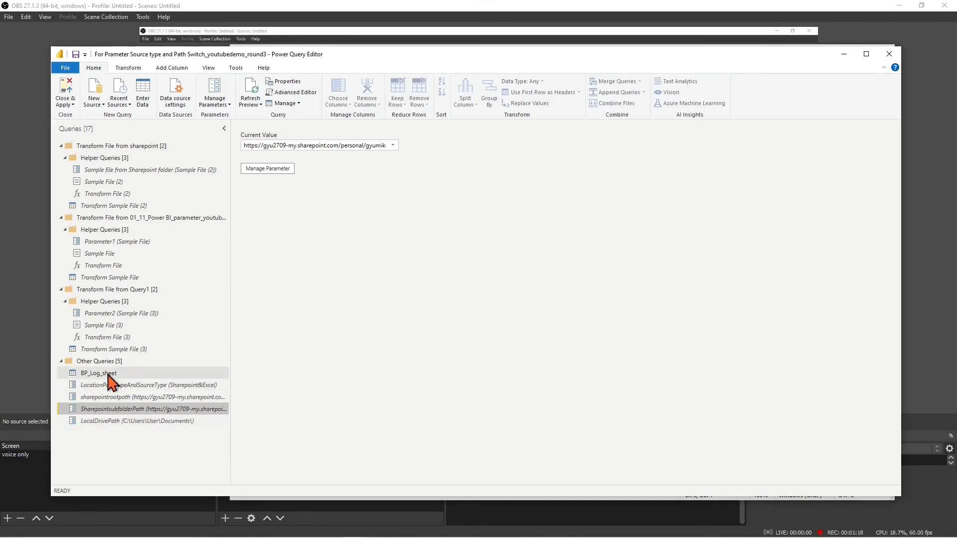
pyautogui.click(109, 375)
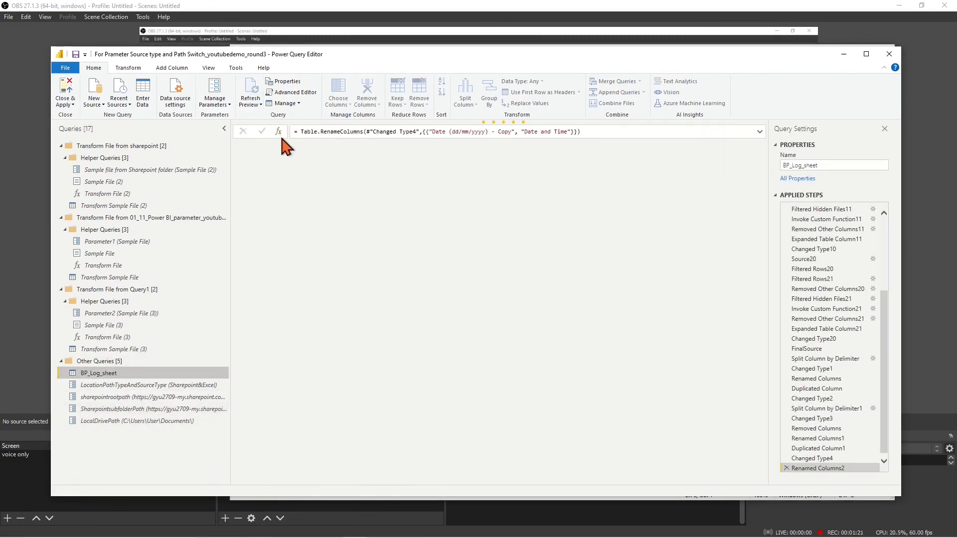
# Apply the query changes, then set the source type parameter to LocalDrive&Excel and reload the report
pyautogui.click(74, 100)
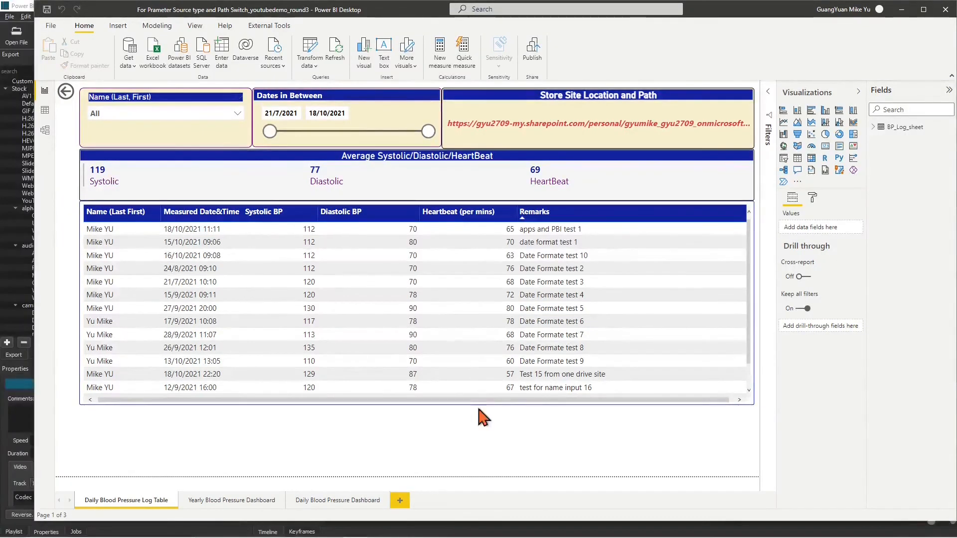
pyautogui.click(316, 65)
pyautogui.click(327, 113)
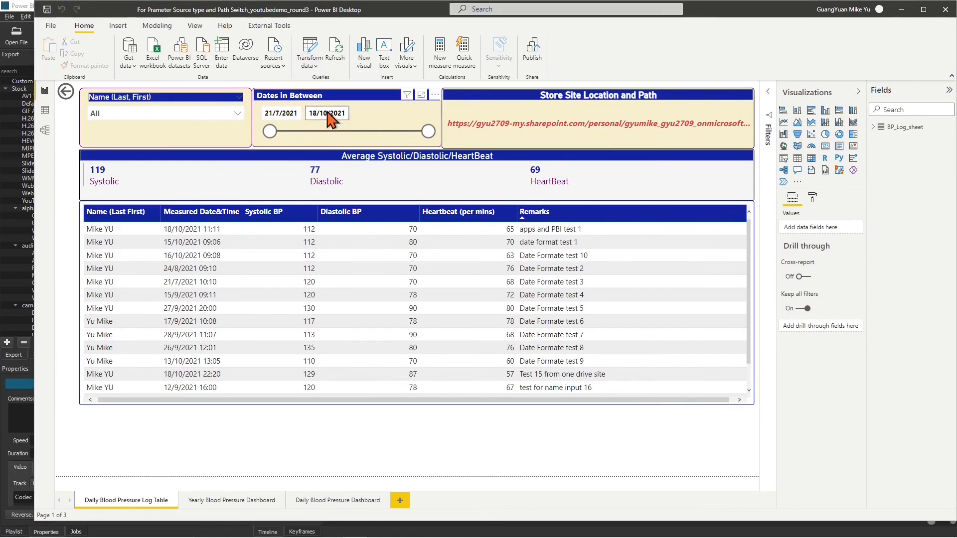
pyautogui.click(466, 185)
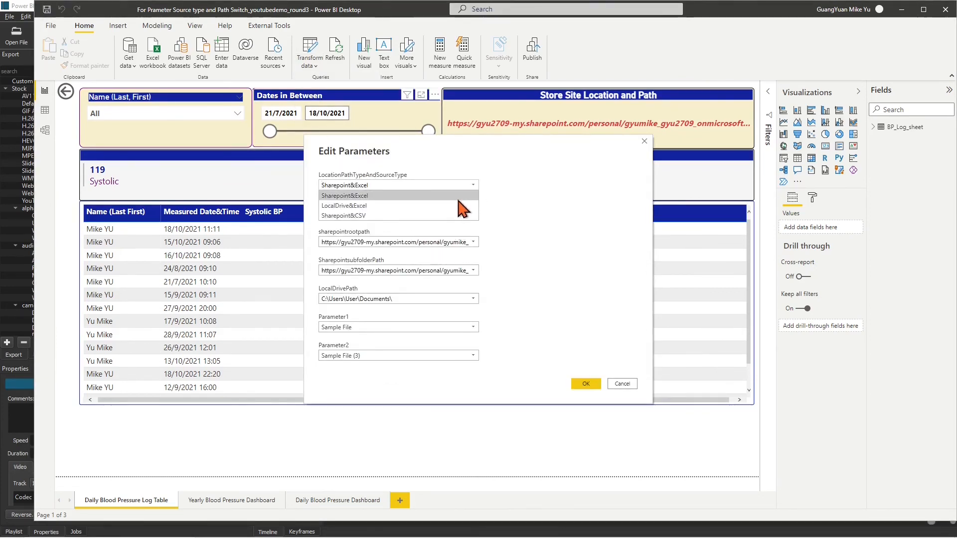
pyautogui.click(463, 206)
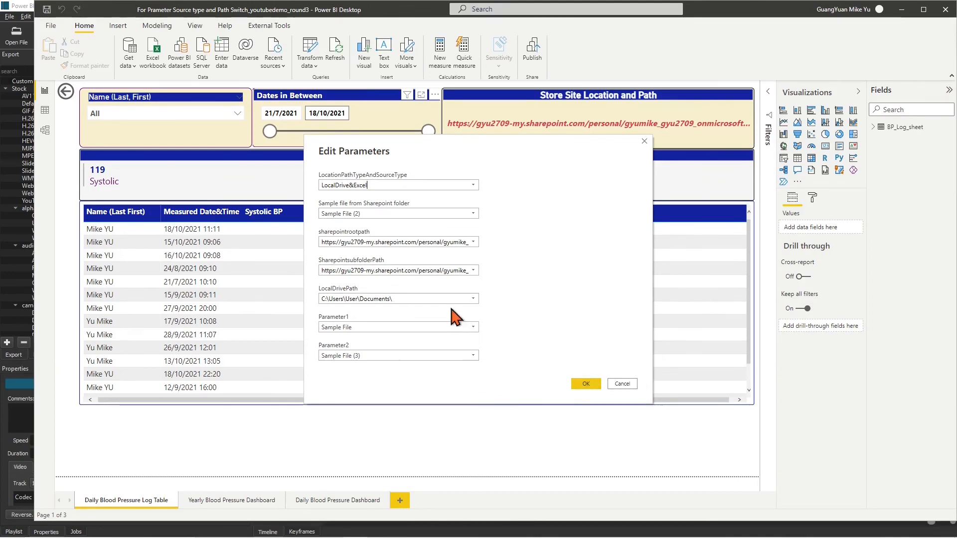
pyautogui.click(584, 384)
pyautogui.click(665, 89)
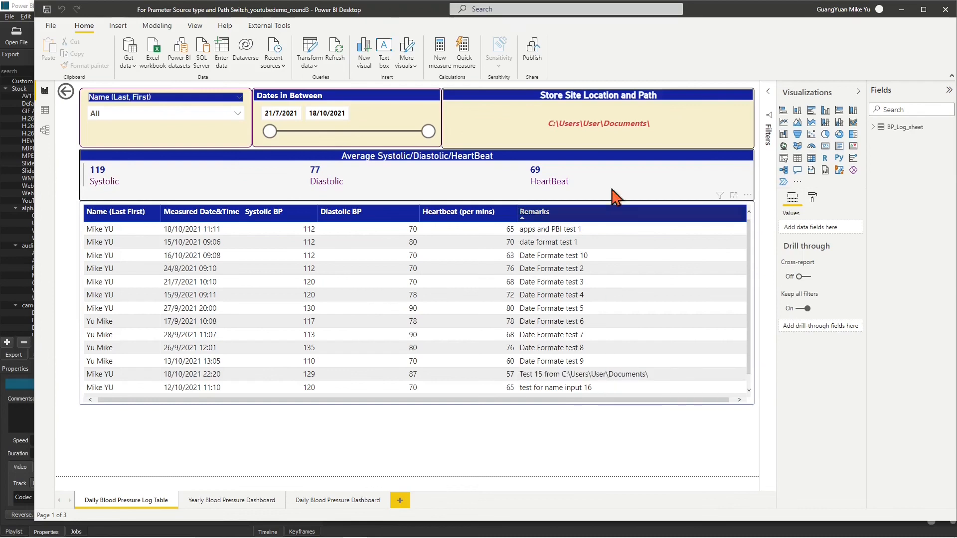
# Set the source type parameter to Sharepoint&CSV with the OneDrive demo subfolder URL, then reload the report
pyautogui.click(310, 66)
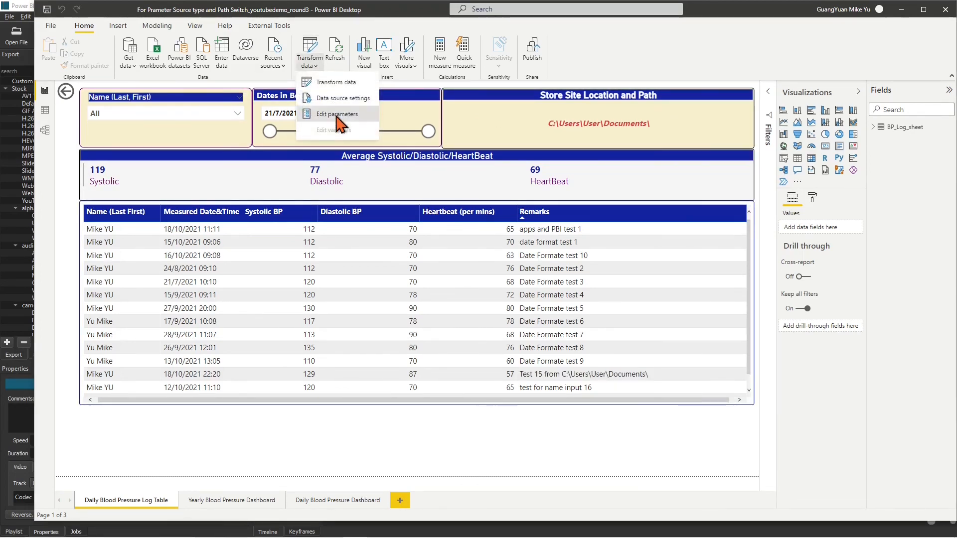
pyautogui.click(332, 110)
pyautogui.click(473, 187)
pyautogui.click(446, 218)
pyautogui.click(473, 242)
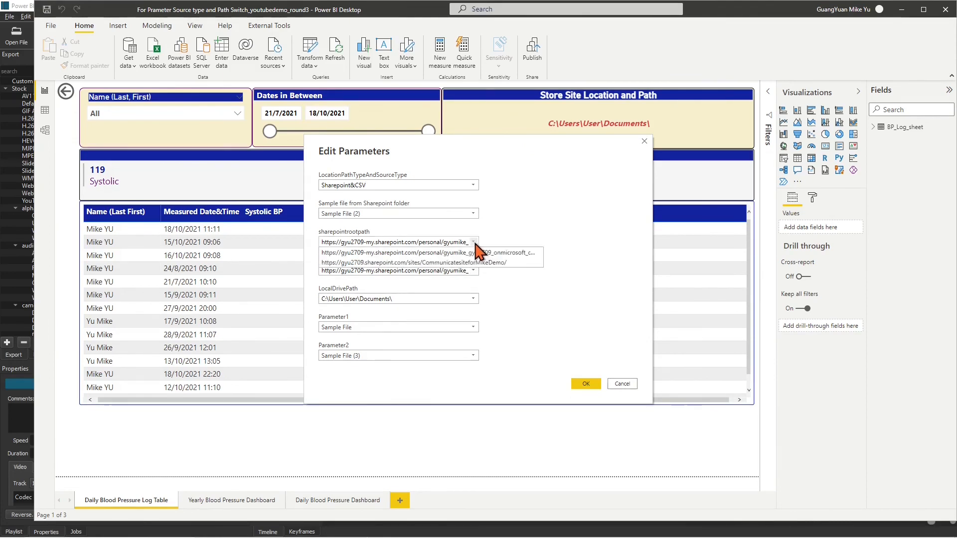
pyautogui.click(473, 270)
pyautogui.click(486, 301)
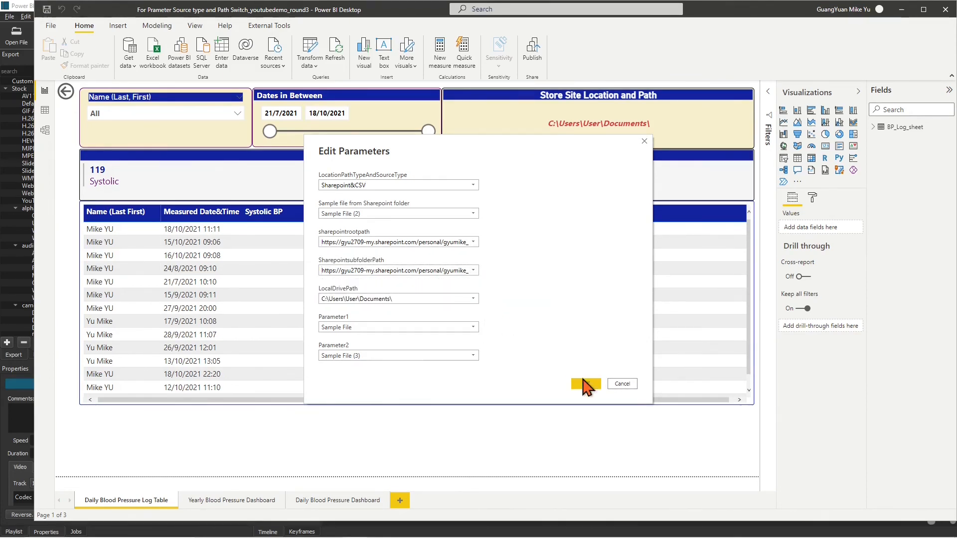
pyautogui.click(586, 384)
pyautogui.click(667, 89)
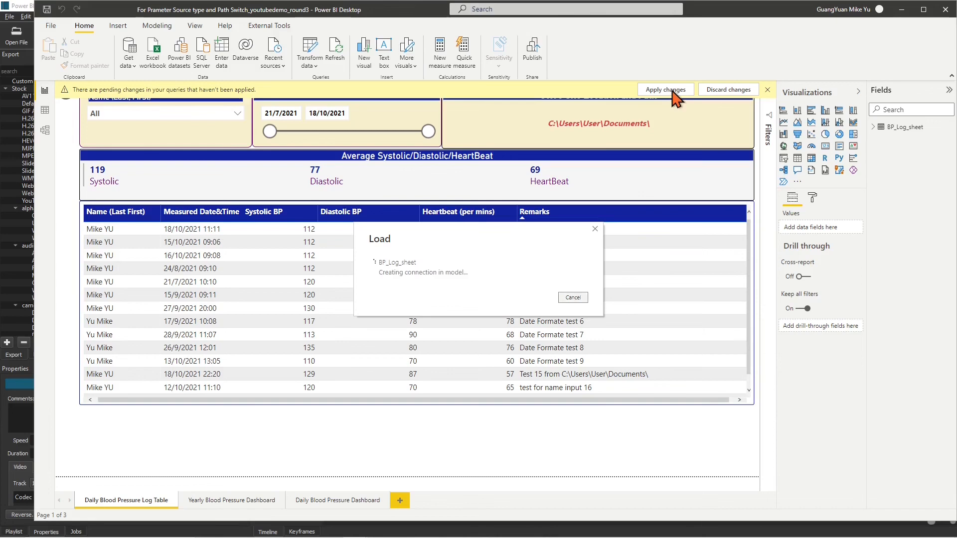